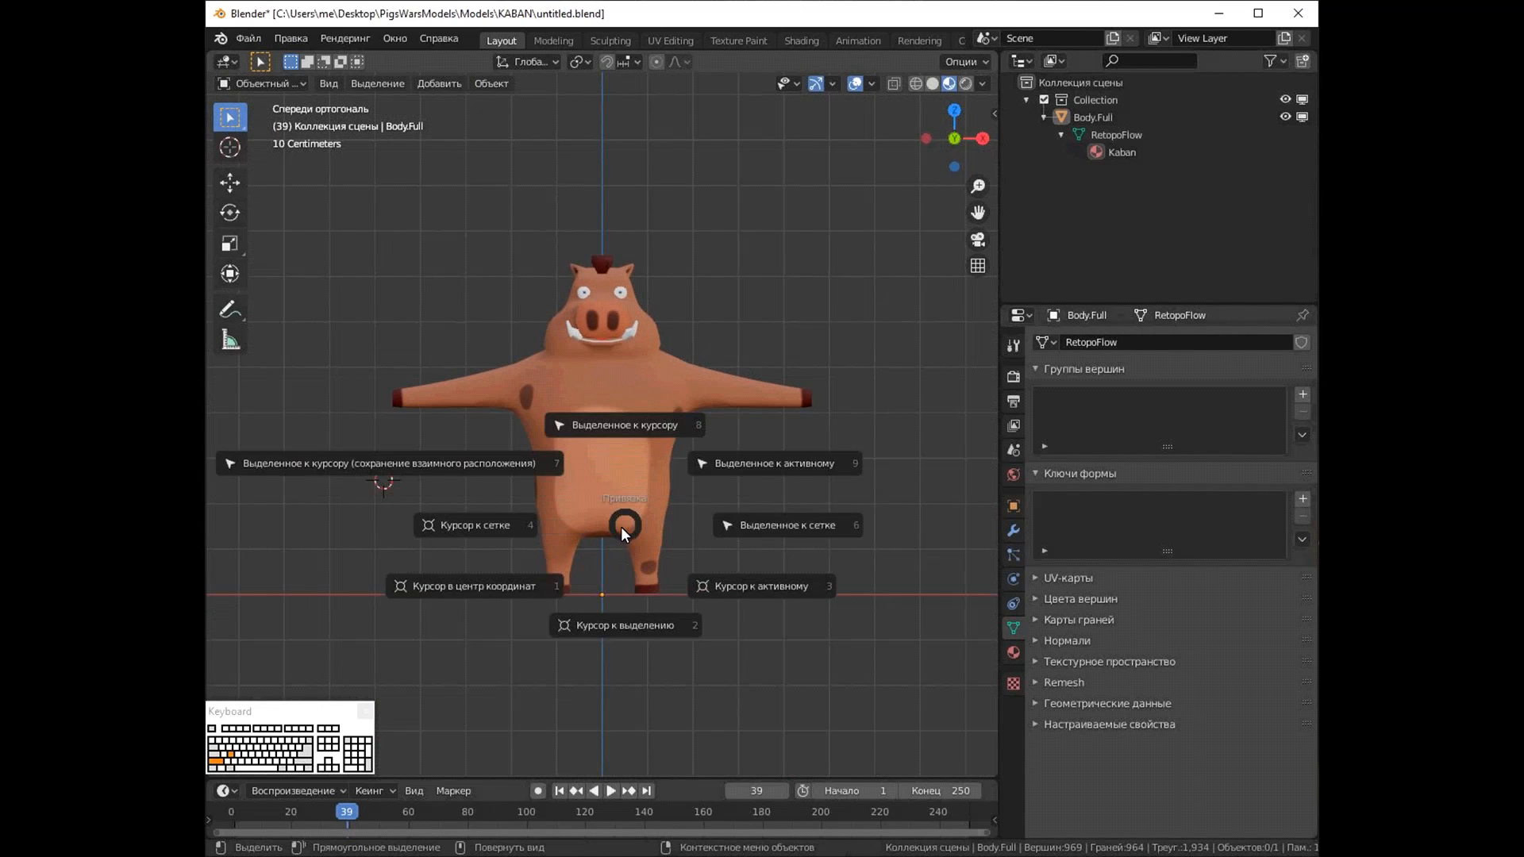
# Place the 3D cursor at the world origin and add an armature there
pyautogui.click(494, 589)
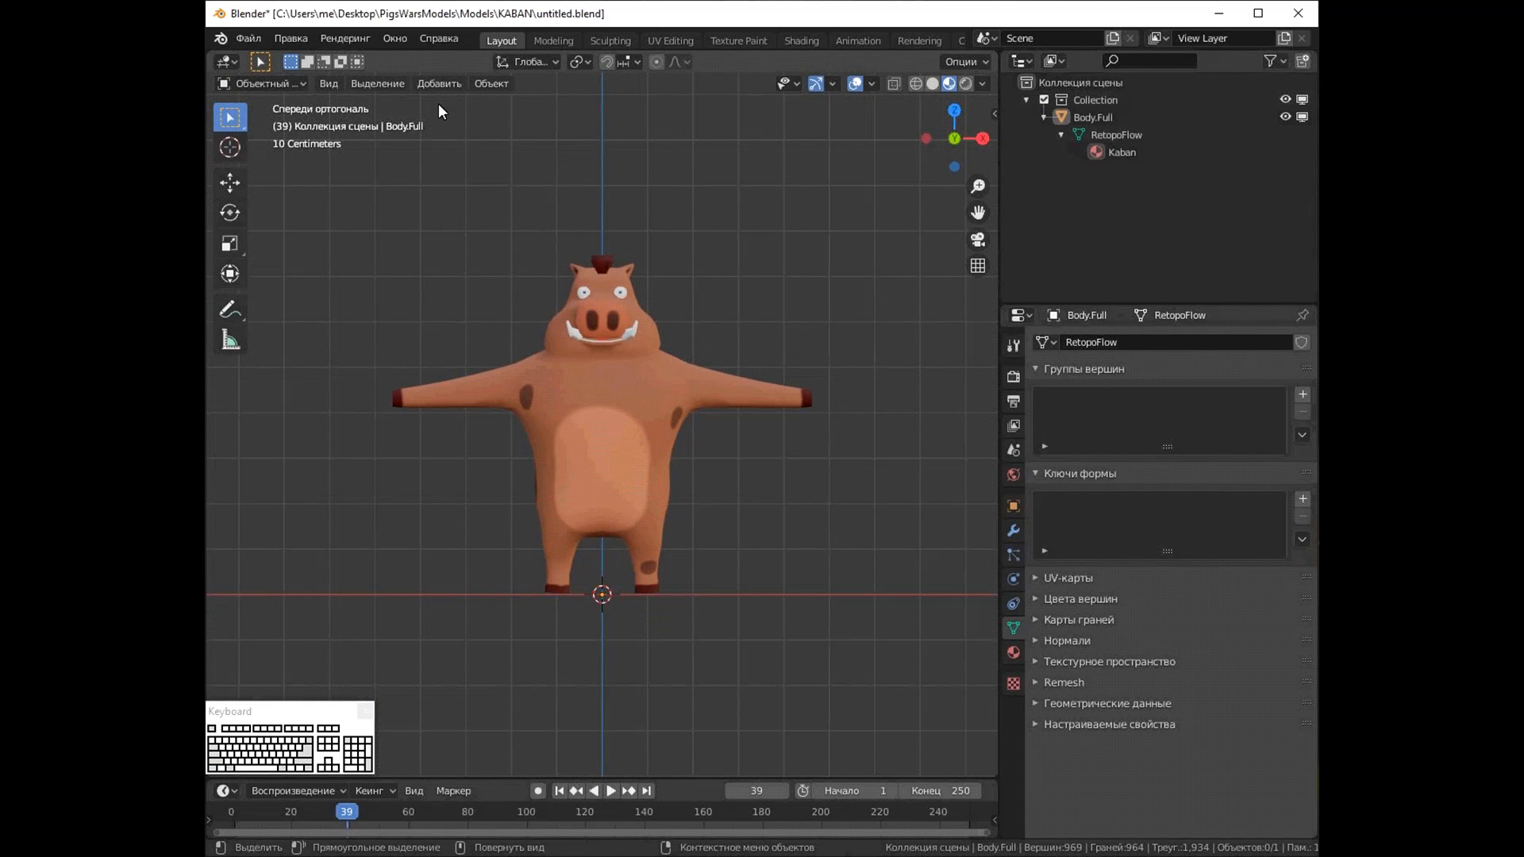
pyautogui.click(435, 83)
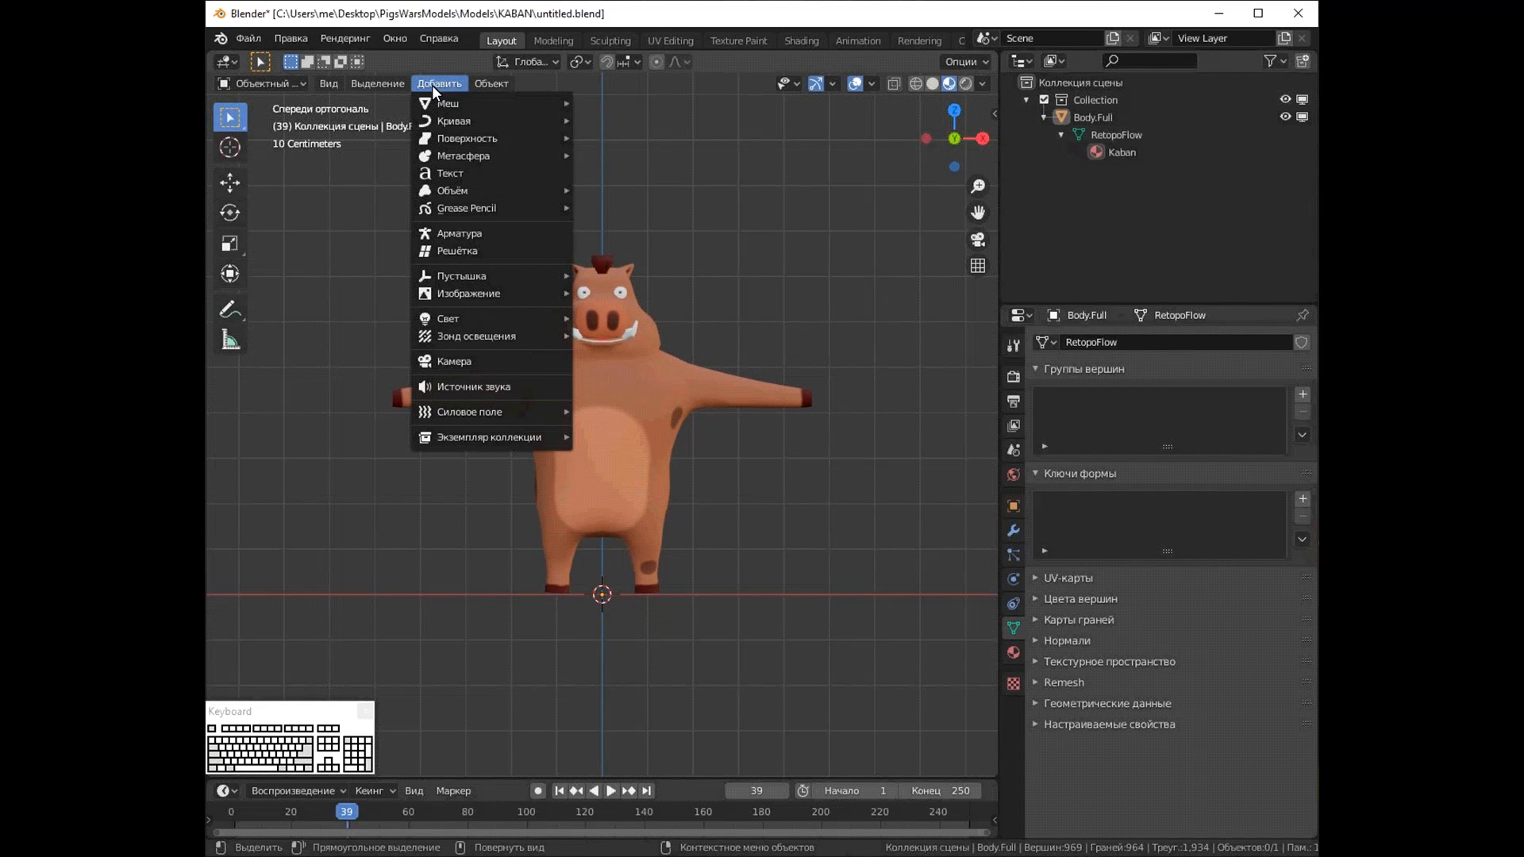
pyautogui.click(465, 234)
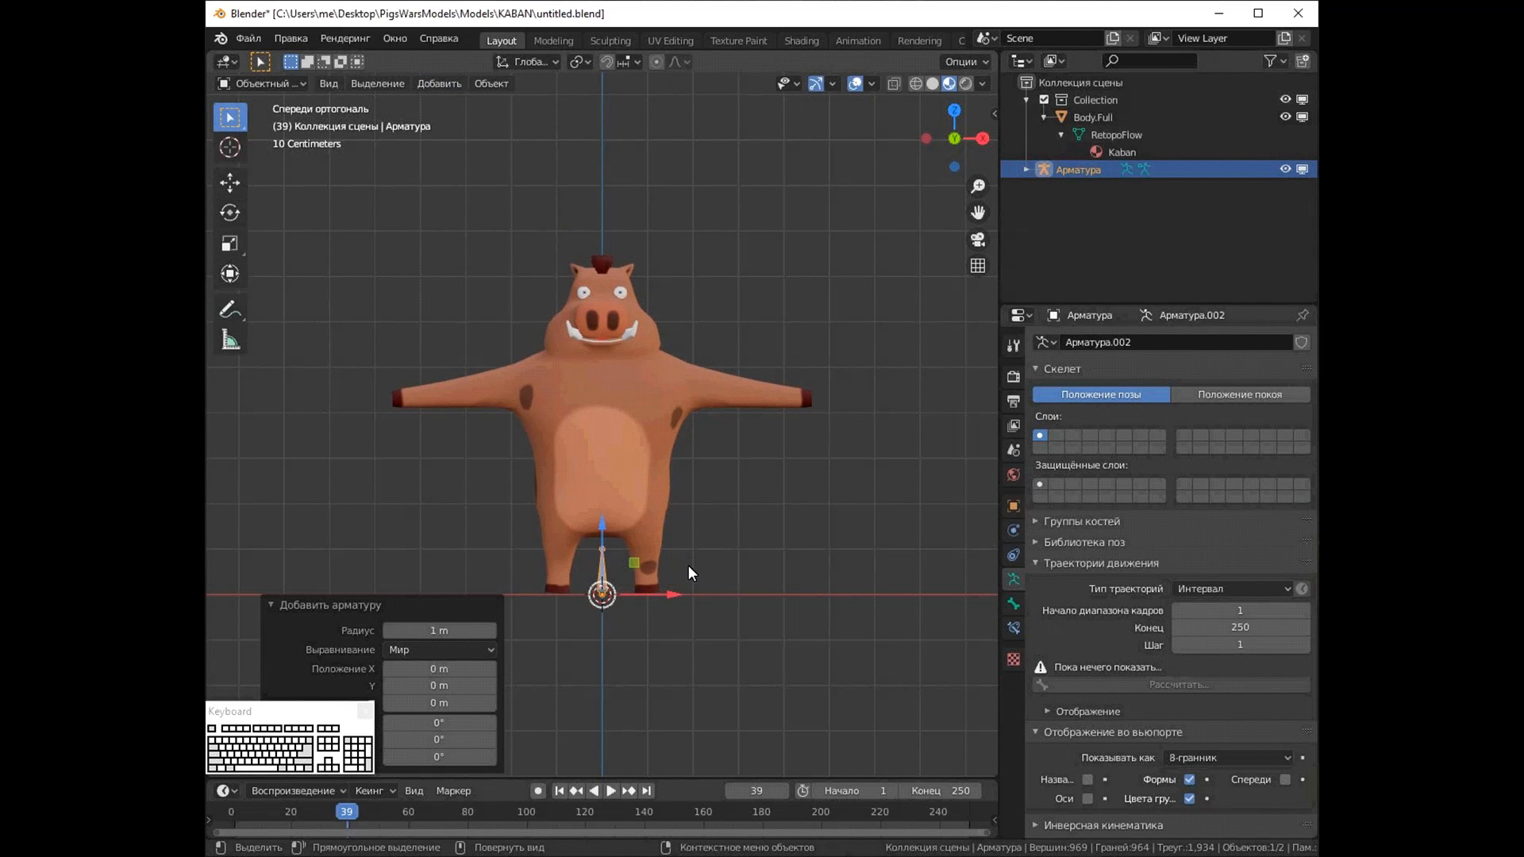
# Raise the armature along Z by about 1.48 m to the boar's crotch and display it in front of the mesh
pyautogui.press('g')
pyautogui.press('z')
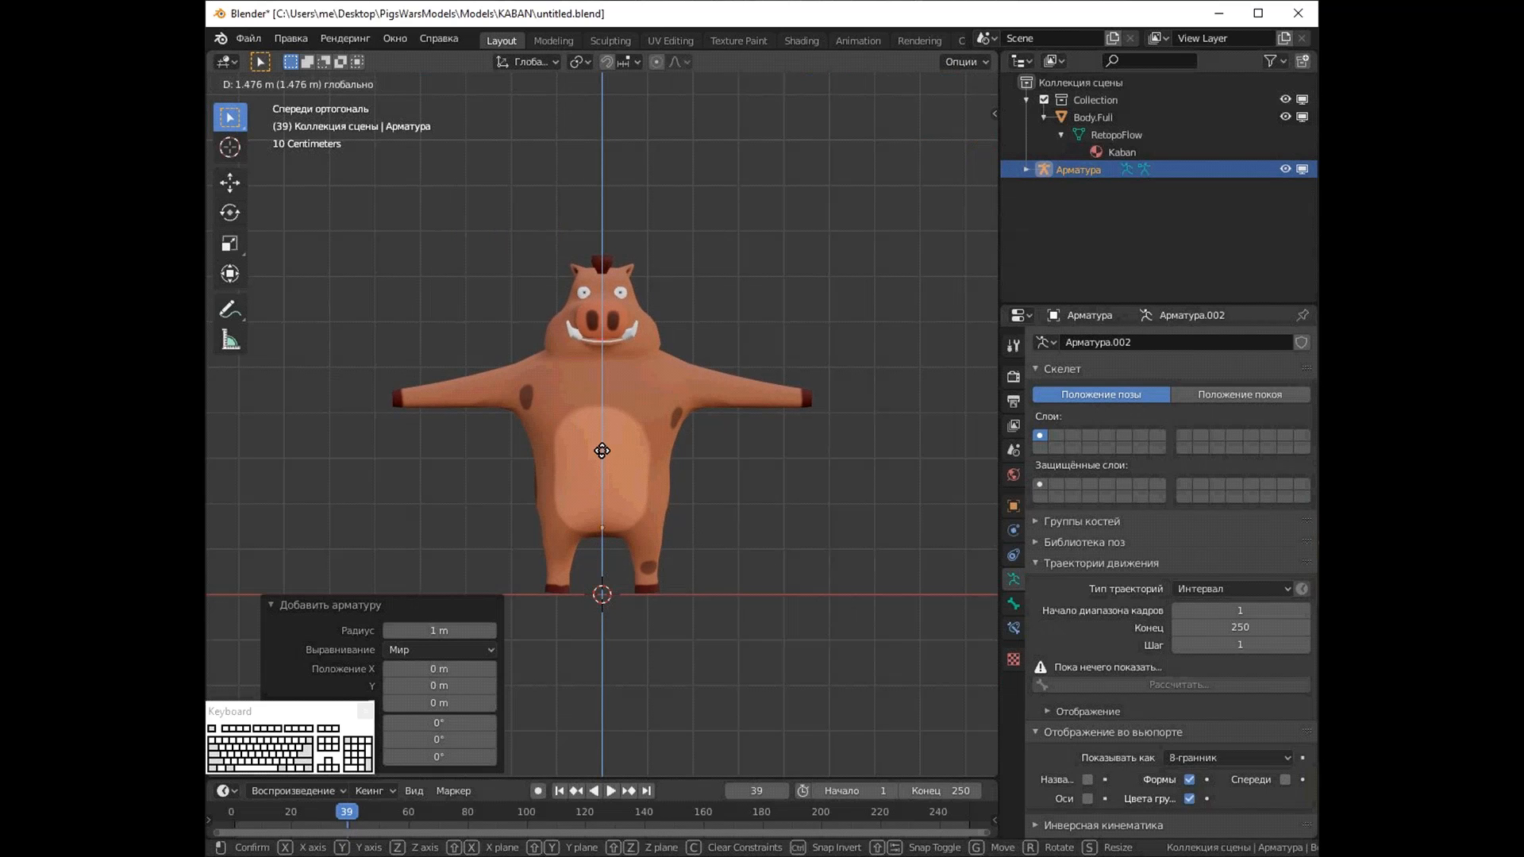
pyautogui.click(602, 452)
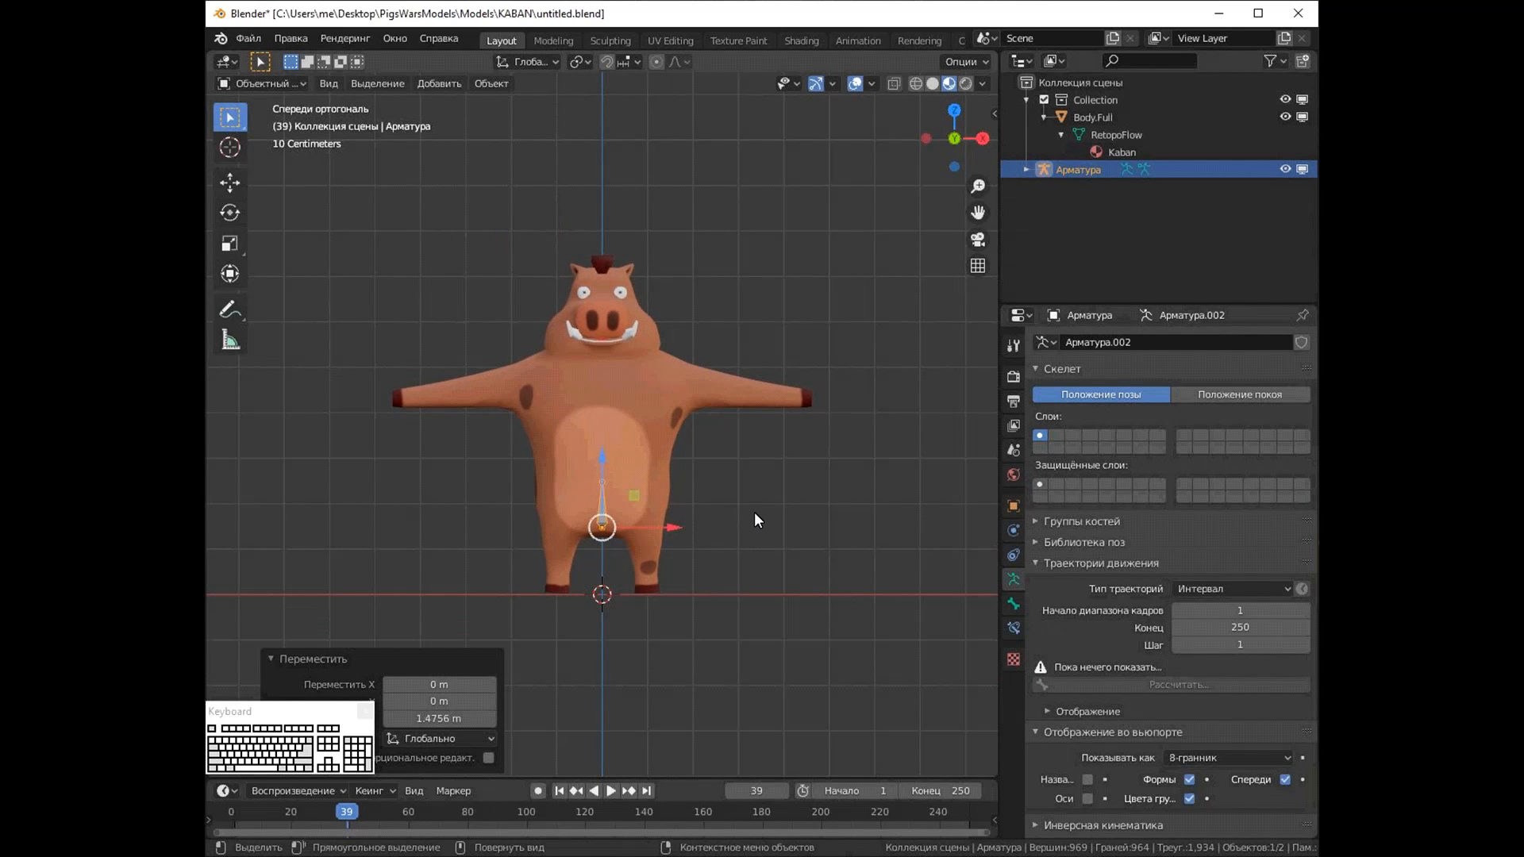
# Rotate the armature by -90° in the right side view so that its bone lies horizontally
pyautogui.press('KP_3')
pyautogui.scroll(3, 707, 517)
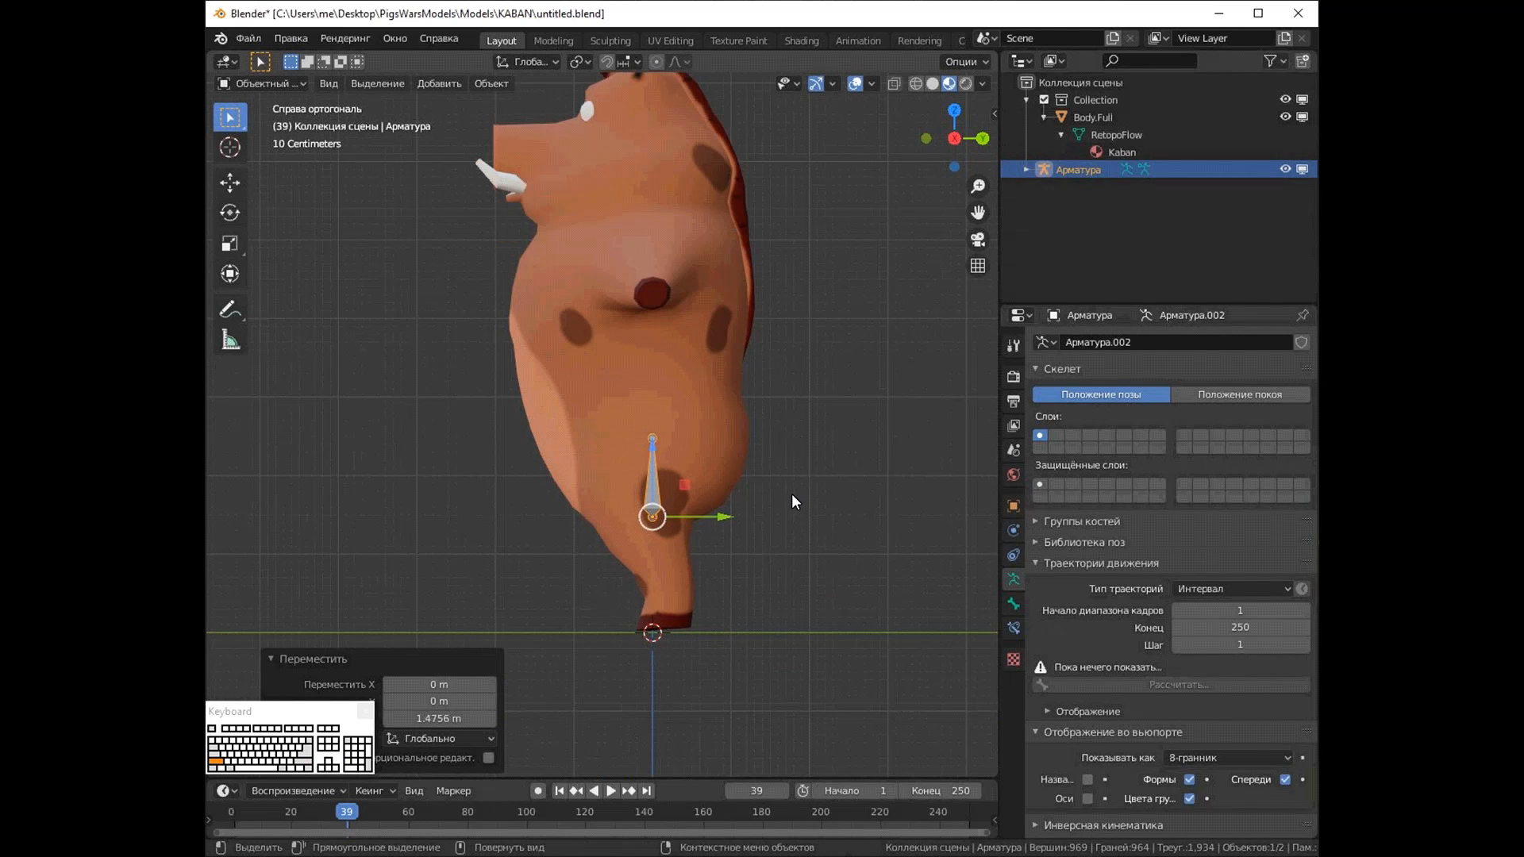
pyautogui.write('r0')
pyautogui.press('Return')
# Enlarge the horizontal bone and position it behind the boar with its tip inside the pelvis
pyautogui.scroll(-2, 812, 502)
pyautogui.press('g')
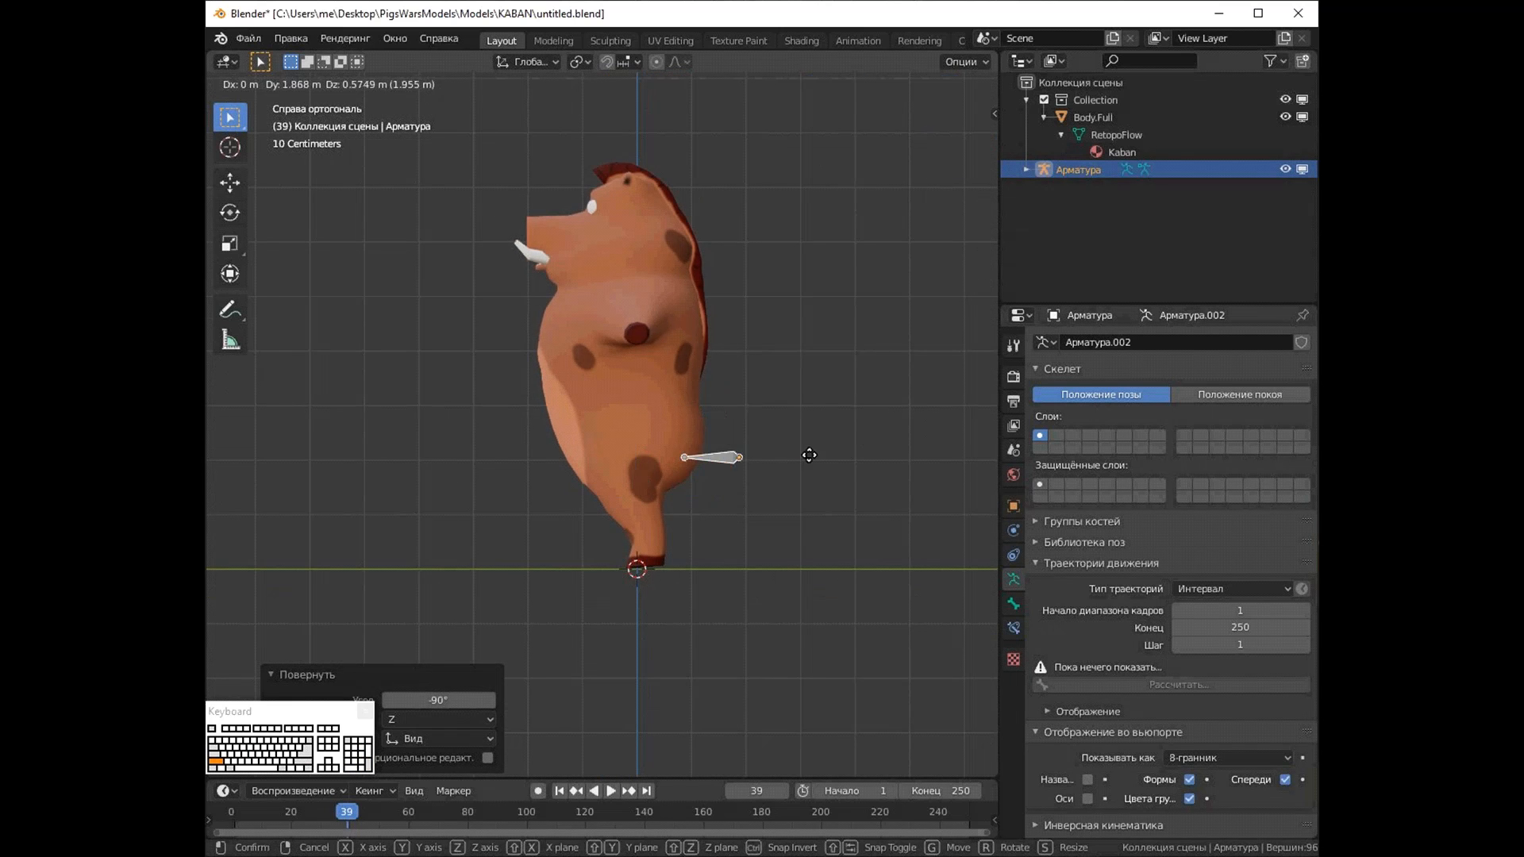
pyautogui.click(775, 451)
pyautogui.press('s')
pyautogui.click(878, 463)
pyautogui.press('g')
pyautogui.click(827, 460)
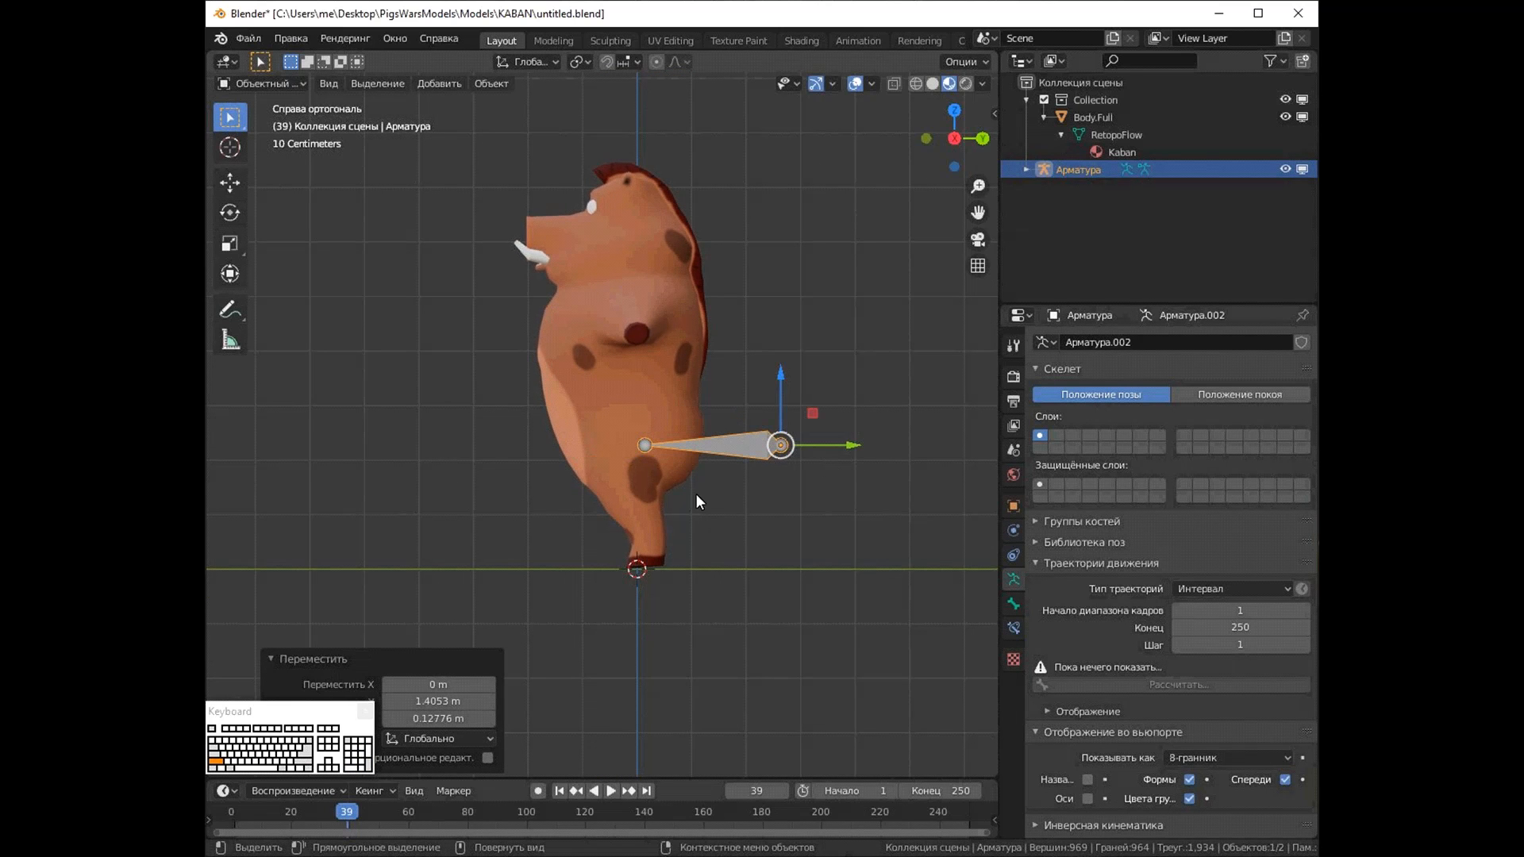
# Extrude a chain of four bones upward from the tip in the pelvis: two for the spine, then neck and head
pyautogui.press('Tab')
pyautogui.click(651, 446)
pyautogui.press('e')
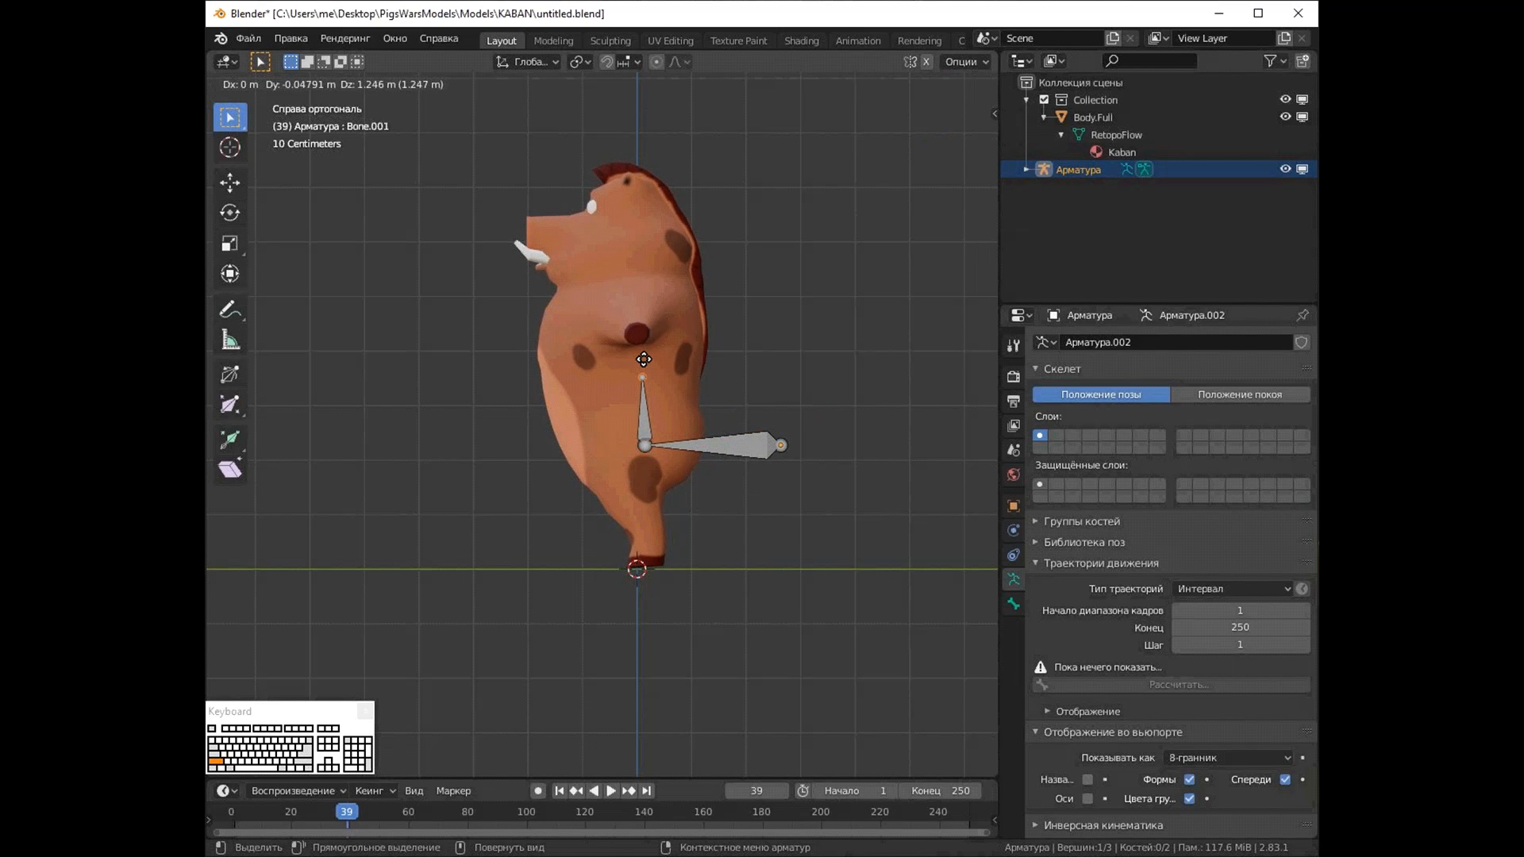
pyautogui.click(643, 368)
pyautogui.press('e')
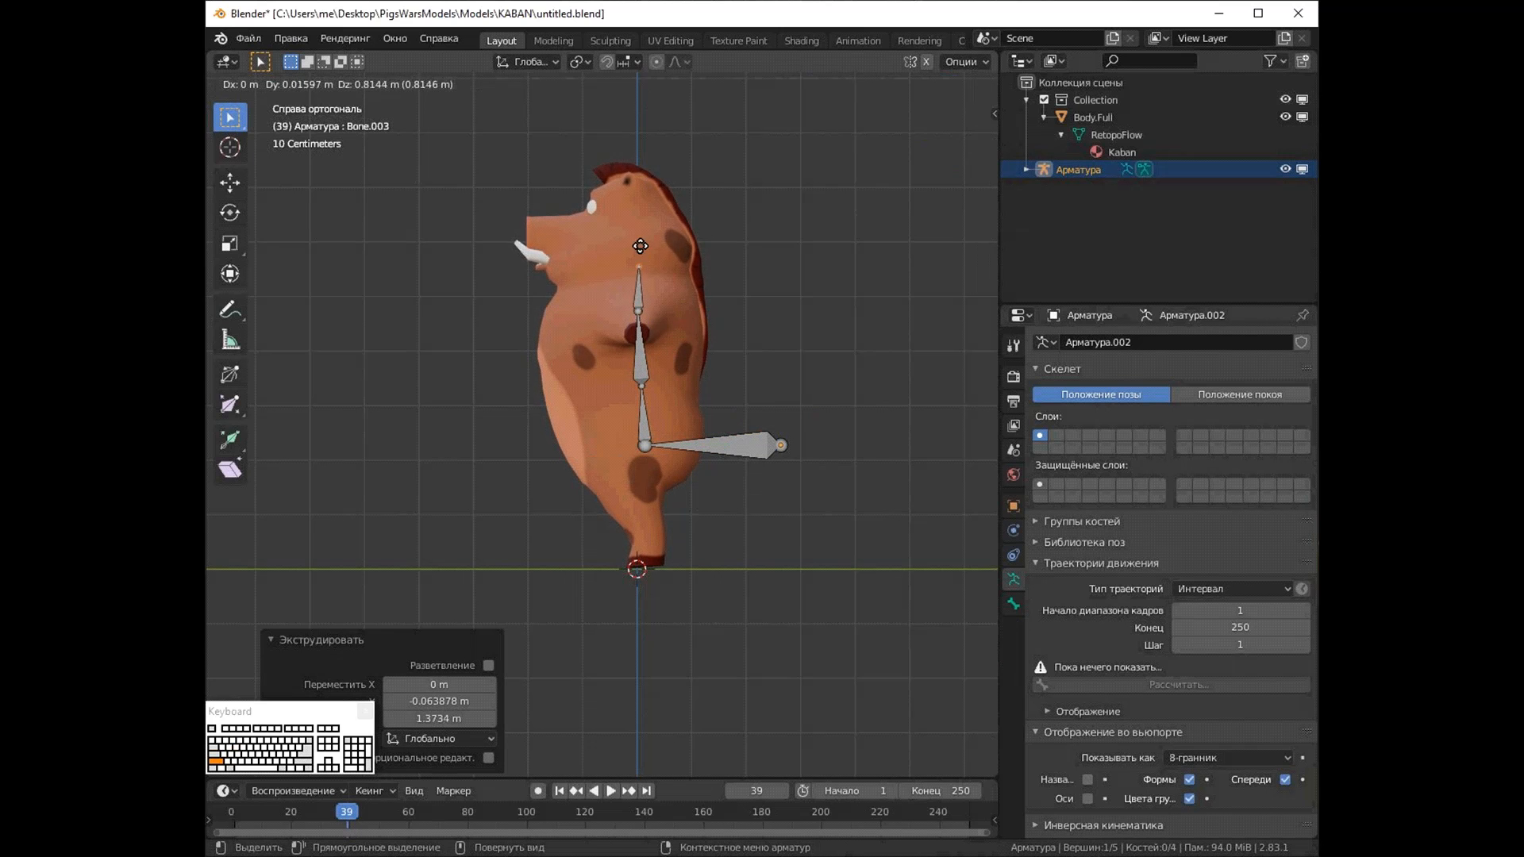
pyautogui.click(639, 190)
# Adjust the heights of the spine and neck joints in the front view, lowering the neck-head joint by about 0.21 m
pyautogui.press('KP_1')
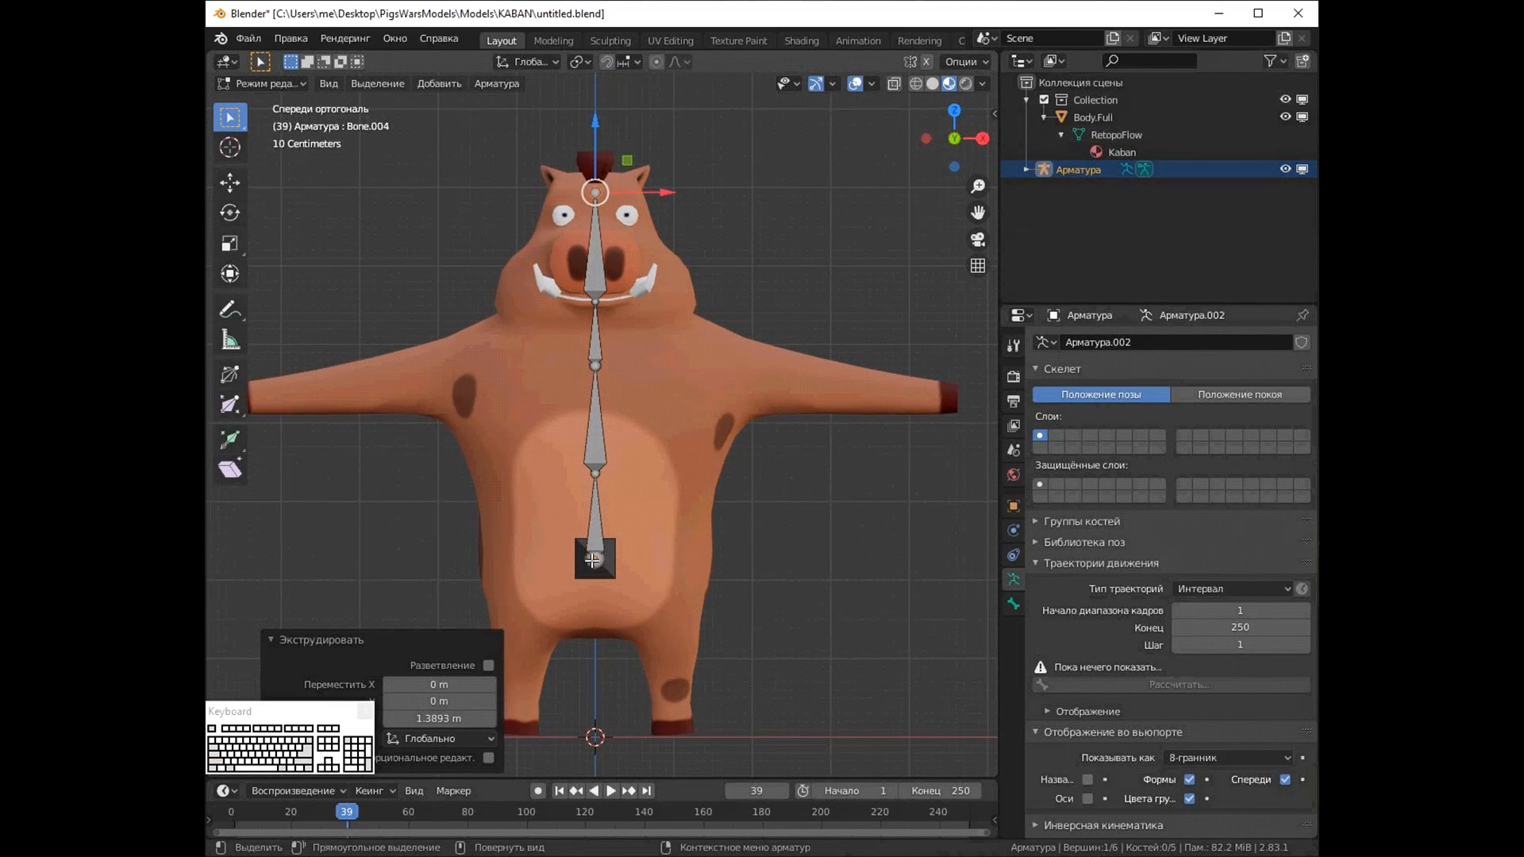
pyautogui.click(595, 560)
pyautogui.moveTo(597, 496); pyautogui.dragTo(600, 516)
pyautogui.click(598, 475)
pyautogui.click(612, 368)
pyautogui.click(592, 300)
pyautogui.moveTo(592, 300); pyautogui.dragTo(593, 318)
# Read the hotkeys.jpg shortcut reference, then return to Blender and examine the armature from the front and at an angle
pyautogui.moveTo(815, 508); pyautogui.dragTo(792, 588, button='middle')
pyautogui.click(812, 856)
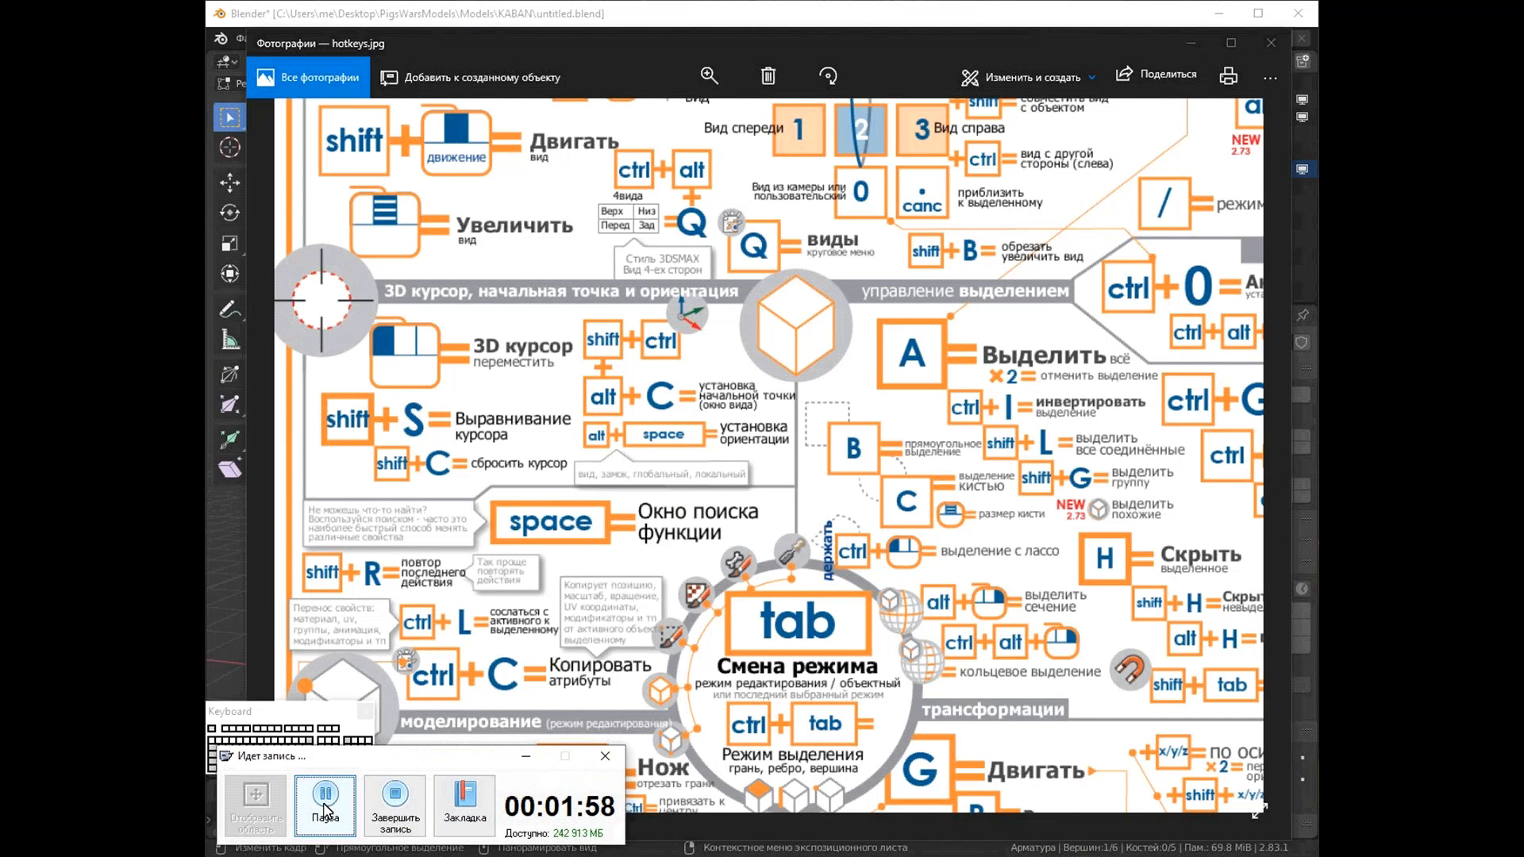
pyautogui.click(704, 4)
pyautogui.press('KP_1')
pyautogui.moveTo(733, 389); pyautogui.dragTo(731, 429, button='middle')
pyautogui.click(978, 266)
pyautogui.scroll(-2, 809, 301)
pyautogui.moveTo(809, 301); pyautogui.dragTo(768, 246, button='middle')
pyautogui.press('KP_1')
pyautogui.scroll(2, 768, 246)
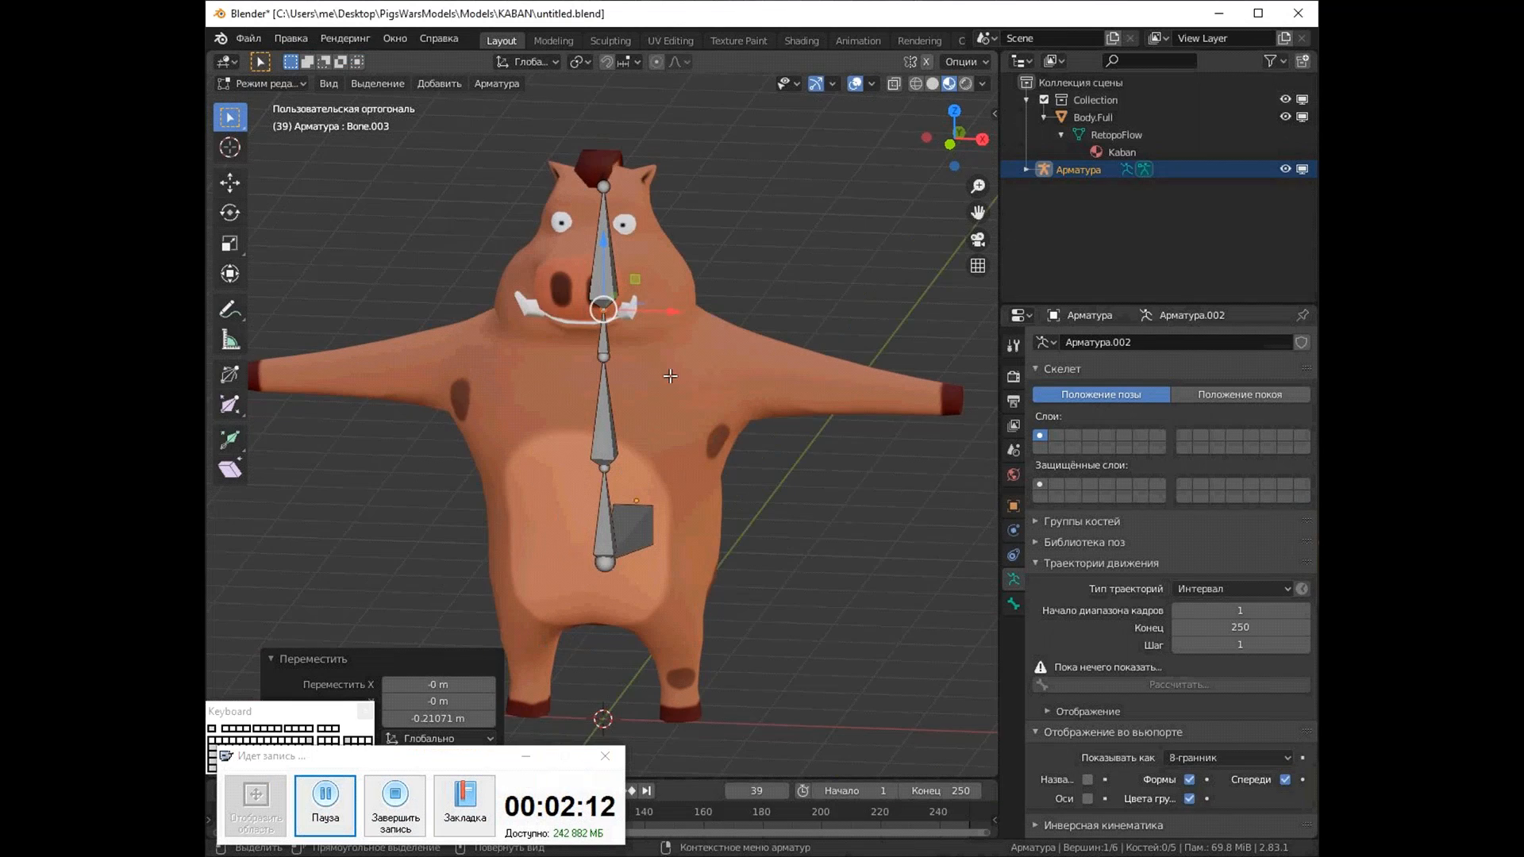
# Extrude three bones from the upper spine joint along the boar's left arm to the wrist
pyautogui.press('e')
pyautogui.click(759, 363)
pyautogui.press('e')
pyautogui.click(878, 369)
pyautogui.press('e')
pyautogui.click(994, 369)
# Shift the left arm's shoulder joint forward and its elbow joint about 0.05 m forward in the top view
pyautogui.press('KP_7')
pyautogui.keyDown('shift'); pyautogui.moveTo(706, 262); pyautogui.dragTo(639, 262, button='middle'); pyautogui.keyUp('shift')
pyautogui.scroll(1, 639, 262)
pyautogui.click(648, 363)
pyautogui.moveTo(648, 302); pyautogui.dragTo(647, 320)
pyautogui.click(792, 362)
pyautogui.moveTo(792, 295); pyautogui.dragTo(792, 299)
pyautogui.moveTo(607, 364); pyautogui.dragTo(687, 296, button='middle')
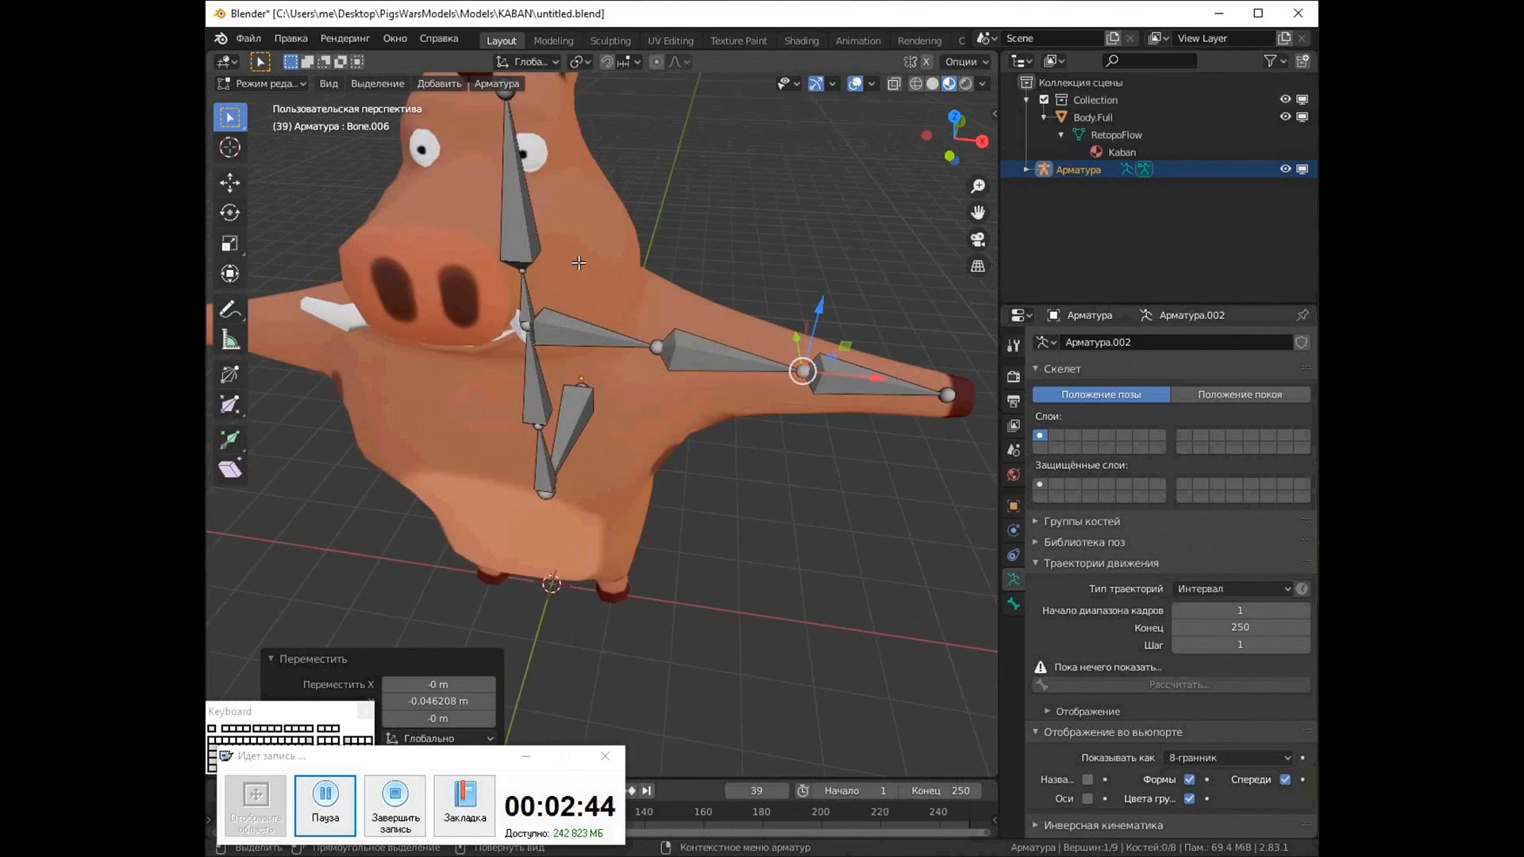
# Add a separate bone, rotate it 180° and place it at the top of the boar's left leg in the front view
pyautogui.press('KP_1')
pyautogui.keyDown('shift'); pyautogui.moveTo(633, 542); pyautogui.dragTo(595, 364, button='middle'); pyautogui.keyUp('shift')
pyautogui.click(573, 407)
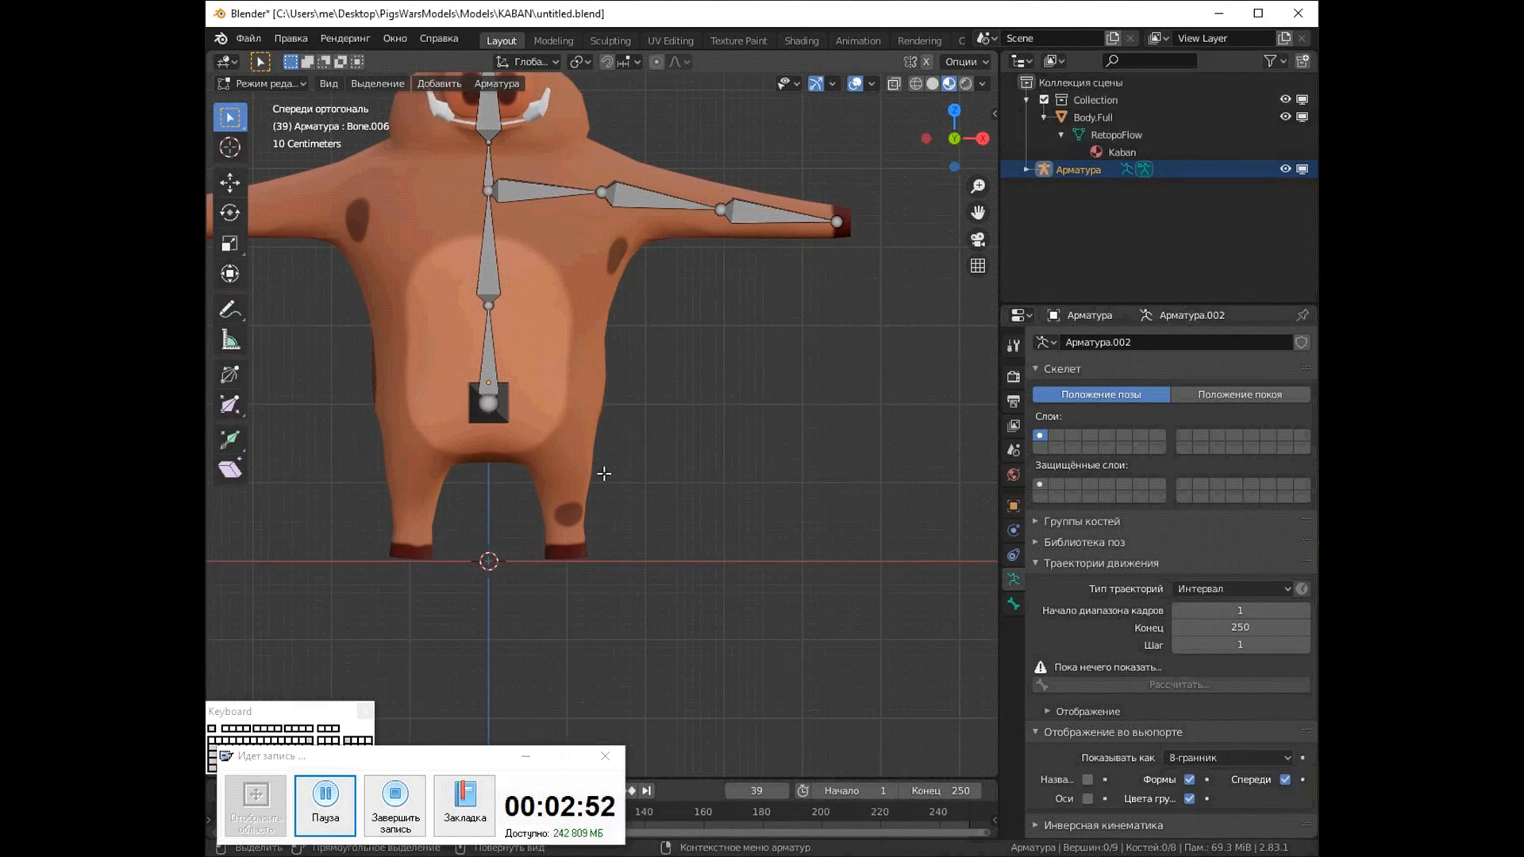
pyautogui.click(525, 756)
pyautogui.hotkey('alt', 'Tab')
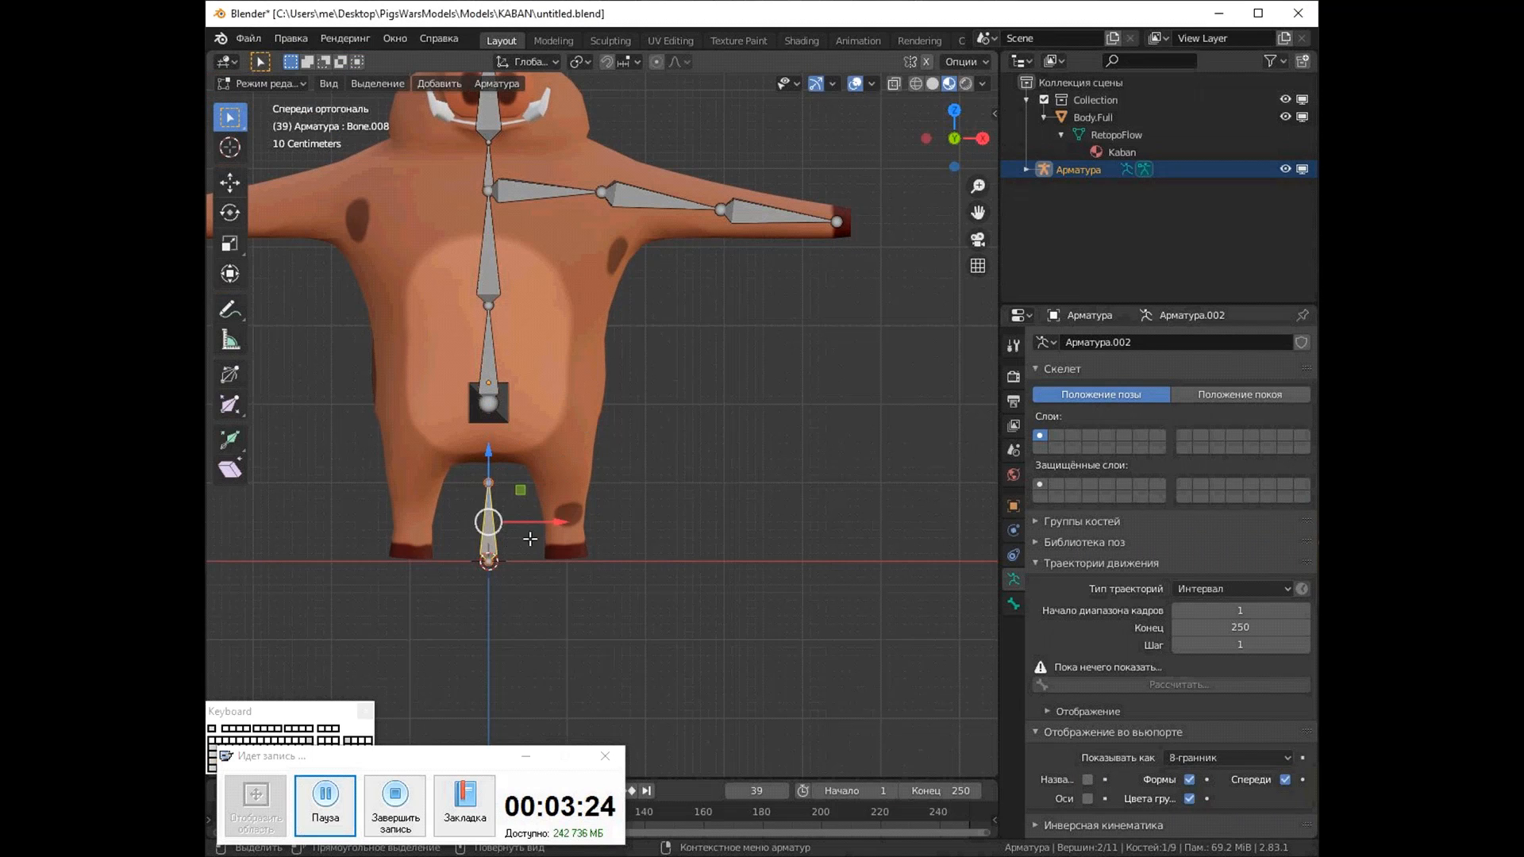
pyautogui.press('g')
pyautogui.click(603, 403)
pyautogui.write('r180')
pyautogui.press('Return')
pyautogui.press('g')
pyautogui.click(627, 424)
# Move and tilt the thigh bone in the right side view so that it follows the upper leg
pyautogui.press('KP_3')
pyautogui.press('g')
pyautogui.click(697, 455)
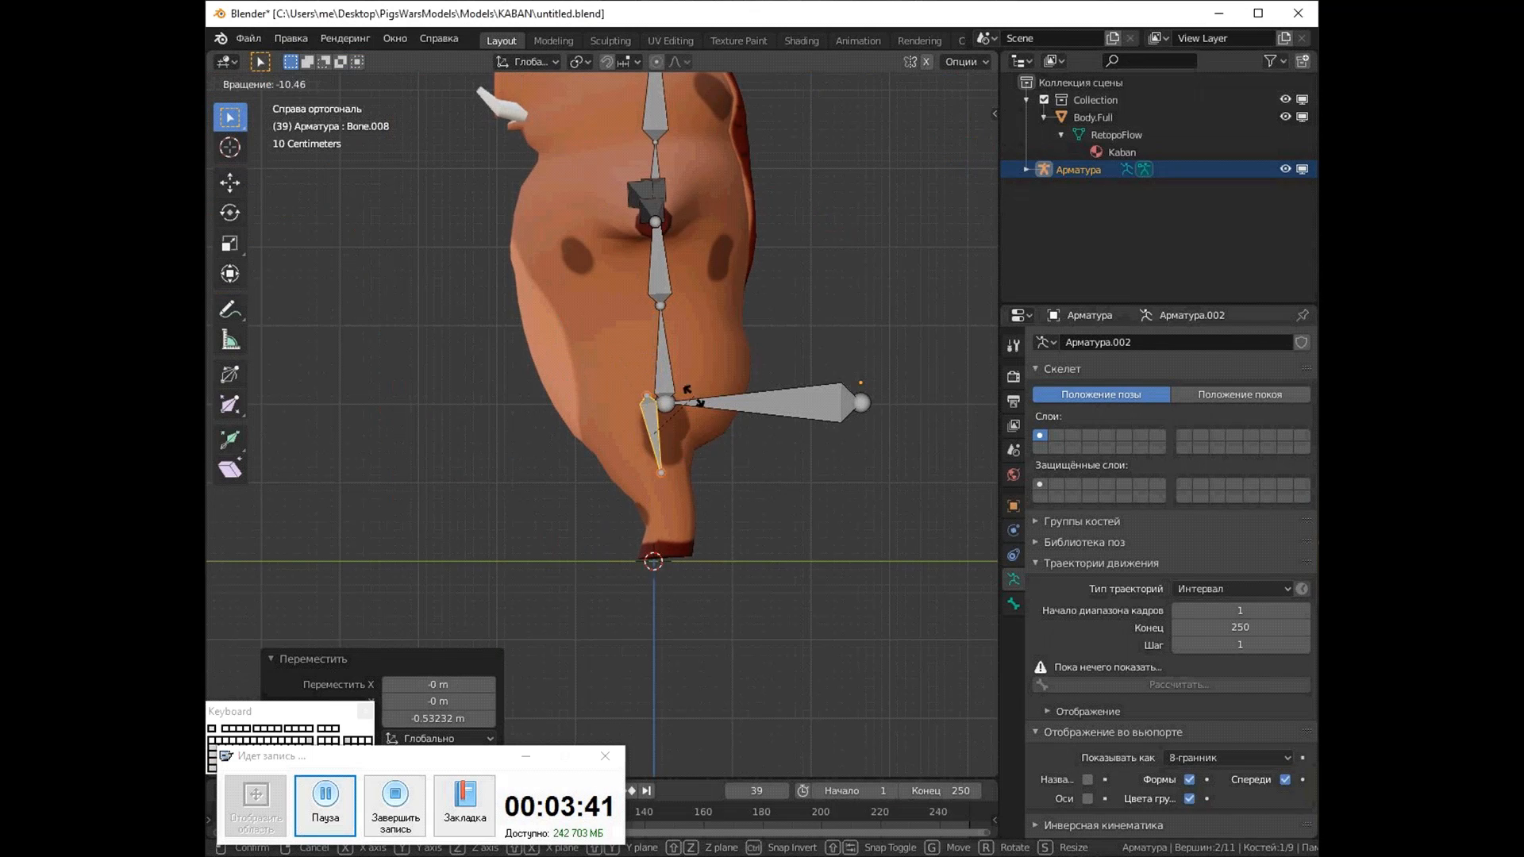
pyautogui.press('r')
pyautogui.click(690, 392)
pyautogui.press('g')
pyautogui.click(673, 390)
pyautogui.press('g')
pyautogui.click(669, 388)
pyautogui.press('r')
pyautogui.click(672, 393)
# Reposition the thigh bone's hip and knee joints to fit the leg's shape in the side view
pyautogui.moveTo(627, 422); pyautogui.dragTo(680, 426, button='middle')
pyautogui.press('KP_3')
pyautogui.scroll(3, 675, 428)
pyautogui.click(622, 373)
pyautogui.press('g')
pyautogui.click(671, 369)
pyautogui.click(679, 503)
pyautogui.press('g')
pyautogui.click(682, 508)
pyautogui.moveTo(682, 508)
pyautogui.mouseDown(button='middle')
pyautogui.moveTo(762, 493)
pyautogui.moveTo(689, 517)
pyautogui.mouseUp(button='middle')
# Extrude a shin bone from the knee to the ankle, about 0.27 m backward and 0.71 m down
pyautogui.press('KP_3')
pyautogui.press('e')
pyautogui.click(725, 620)
# Extrude a foot bone from the ankle down to the hoof and a horizontal bone about 0.66 m backward from the ankle
pyautogui.press('e')
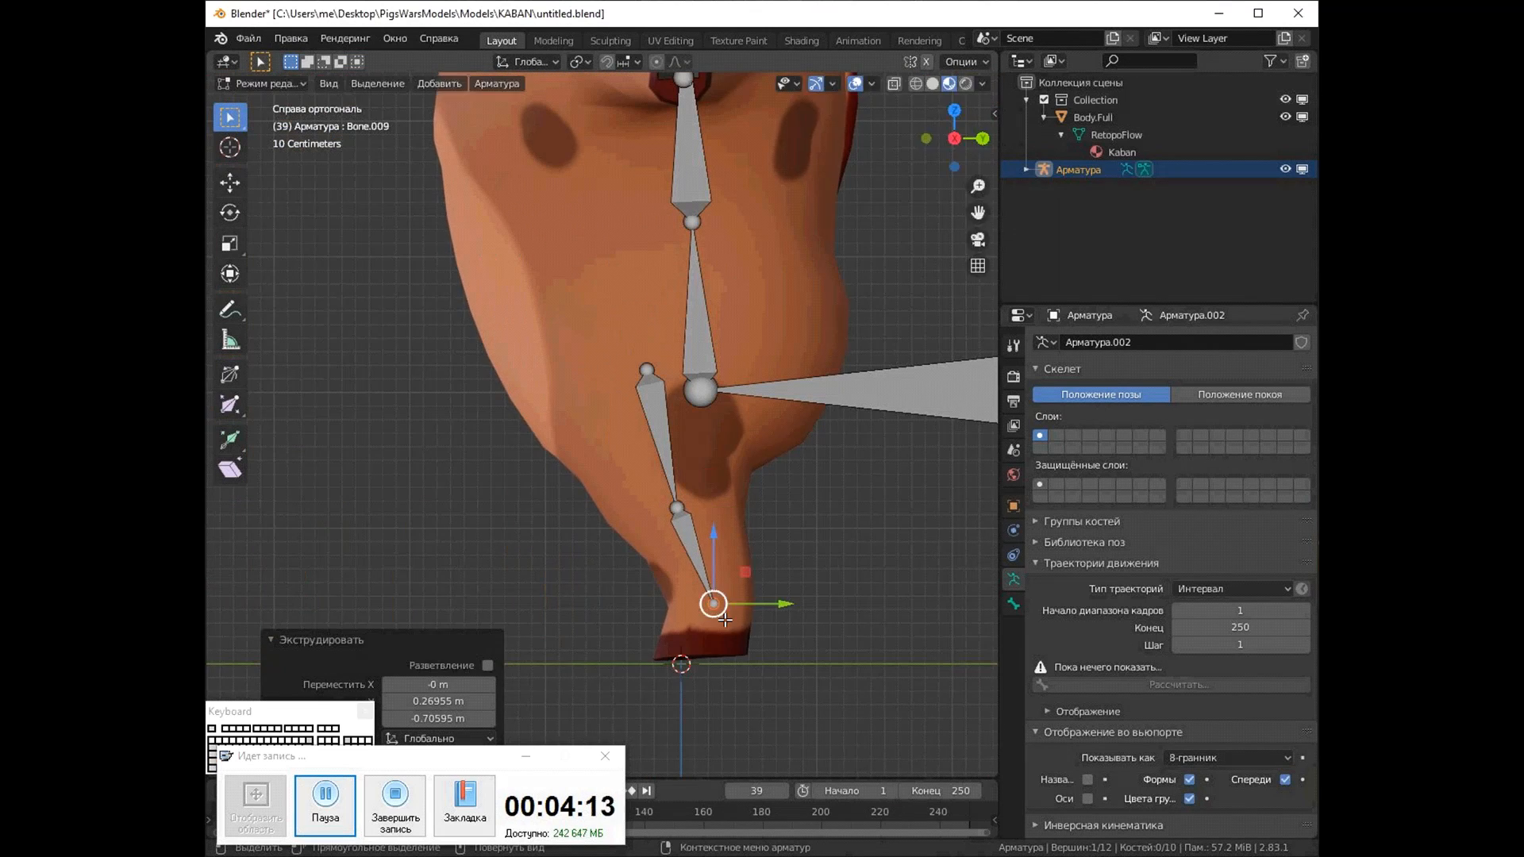
pyautogui.click(701, 666)
pyautogui.press('e')
pyautogui.click(803, 603)
# Add a separate bone about 5.78 m in front of the boar at knee height and align it sideways with the left leg
pyautogui.scroll(-4, 802, 579)
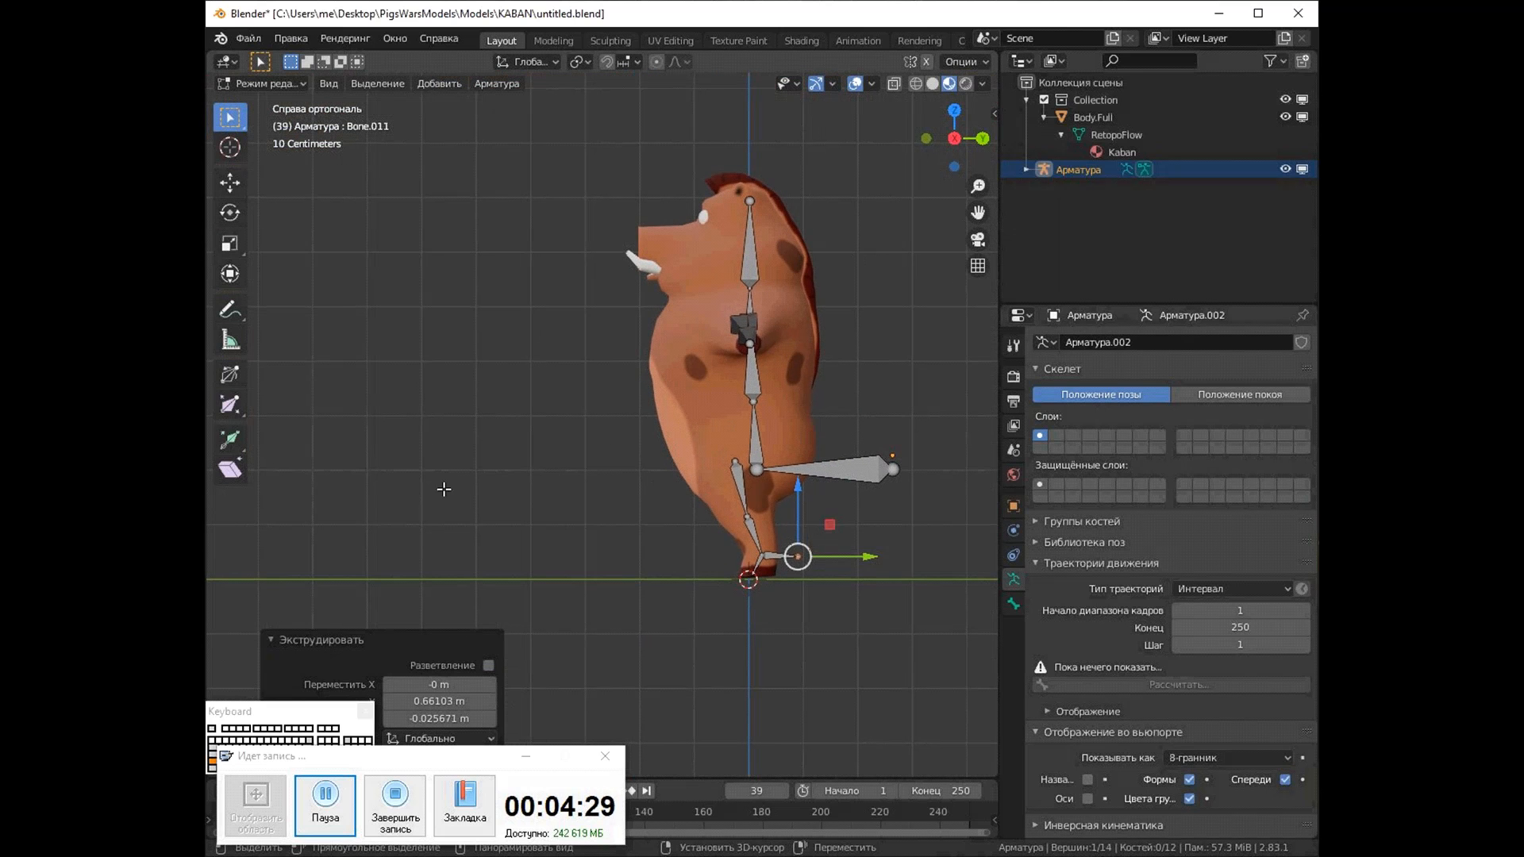
pyautogui.click(699, 541)
pyautogui.press('g')
pyautogui.click(433, 508)
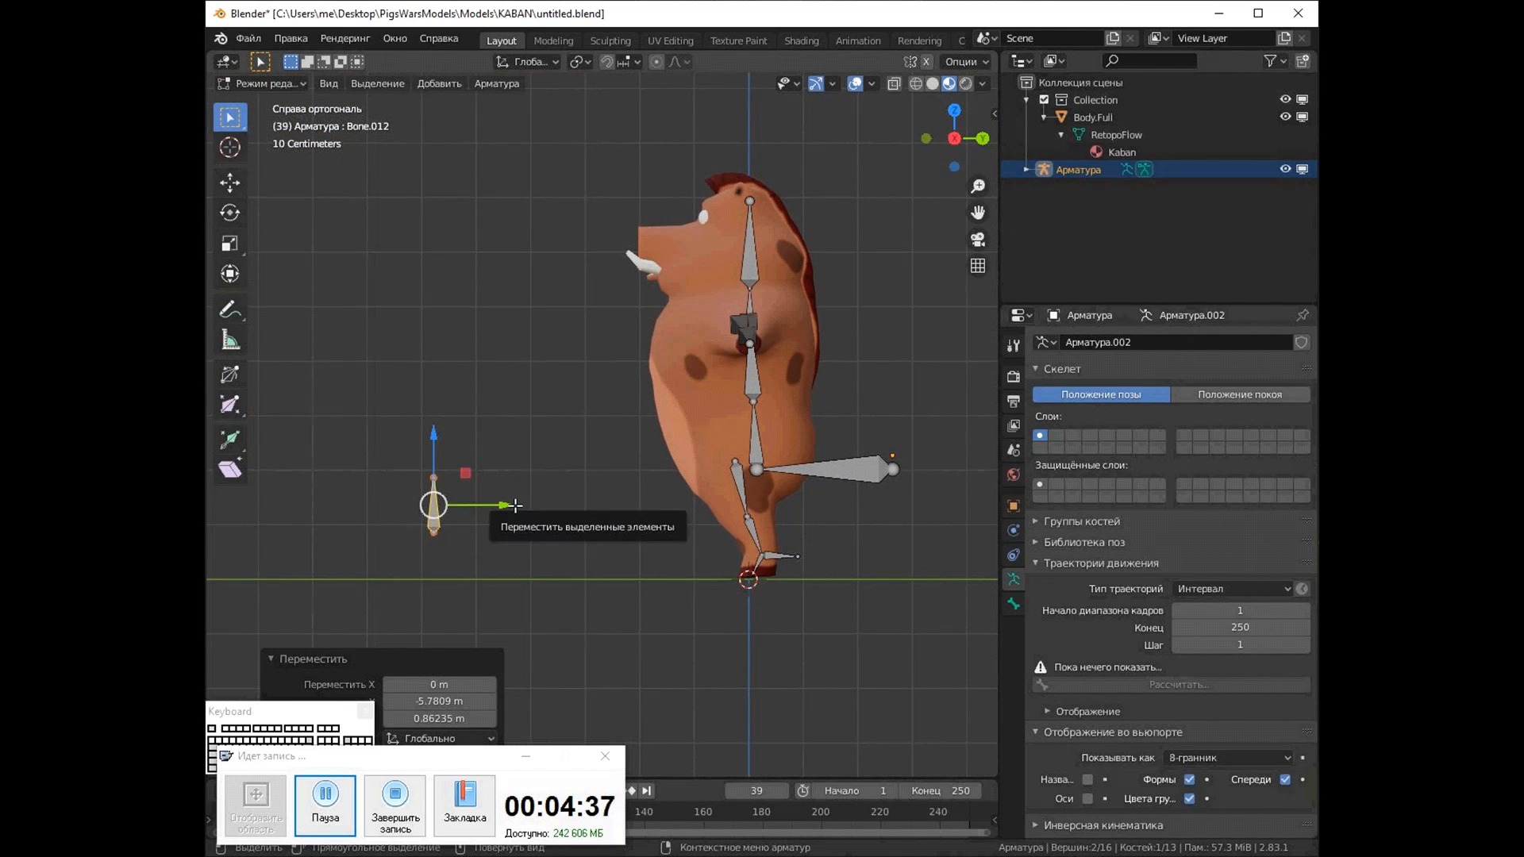
pyautogui.press('KP_1')
pyautogui.moveTo(599, 497); pyautogui.dragTo(657, 500)
pyautogui.scroll(1, 748, 548)
pyautogui.moveTo(748, 547); pyautogui.dragTo(941, 511, button='middle')
pyautogui.moveTo(817, 515); pyautogui.dragTo(804, 520, button='middle')
pyautogui.click(533, 760)
pyautogui.moveTo(569, 552); pyautogui.dragTo(523, 539, button='middle')
pyautogui.click(845, 466)
# Shift the left leg's knee joint sideways to centre the bones inside the leg
pyautogui.press('ctrl+KP_1')
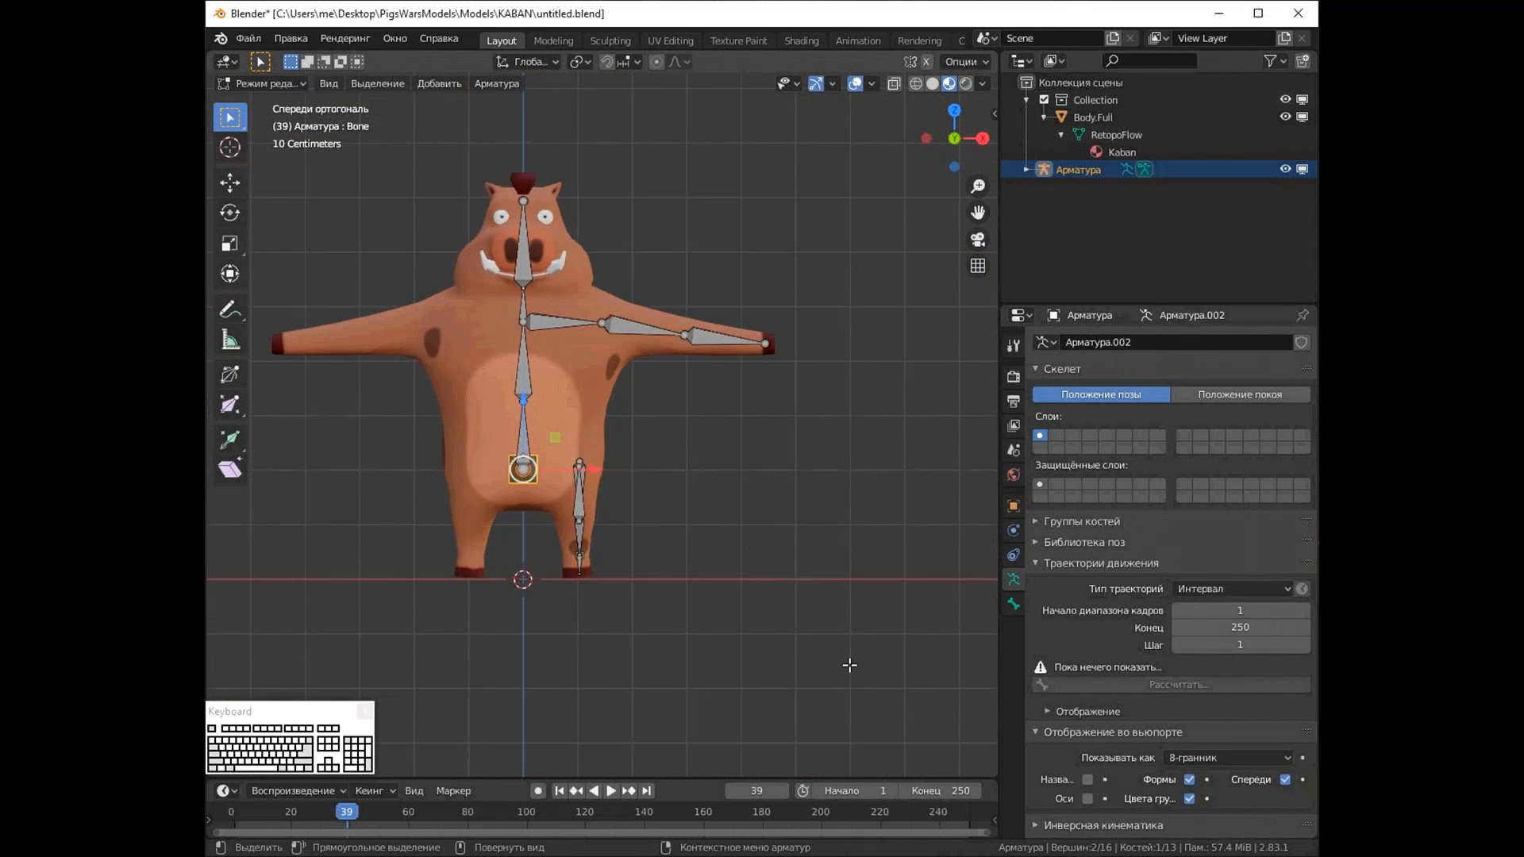
pyautogui.scroll(6, 725, 616)
pyautogui.click(528, 526)
pyautogui.moveTo(469, 530); pyautogui.dragTo(481, 530)
pyautogui.click(527, 673)
pyautogui.scroll(-3, 555, 627)
pyautogui.moveTo(651, 587); pyautogui.dragTo(507, 595, button='middle')
# Nudge the left leg's ankle and foot joints sideways in the front view to line them up with the leg
pyautogui.click(453, 534)
pyautogui.press('KP_1')
pyautogui.moveTo(698, 564); pyautogui.dragTo(692, 564)
pyautogui.click(647, 600)
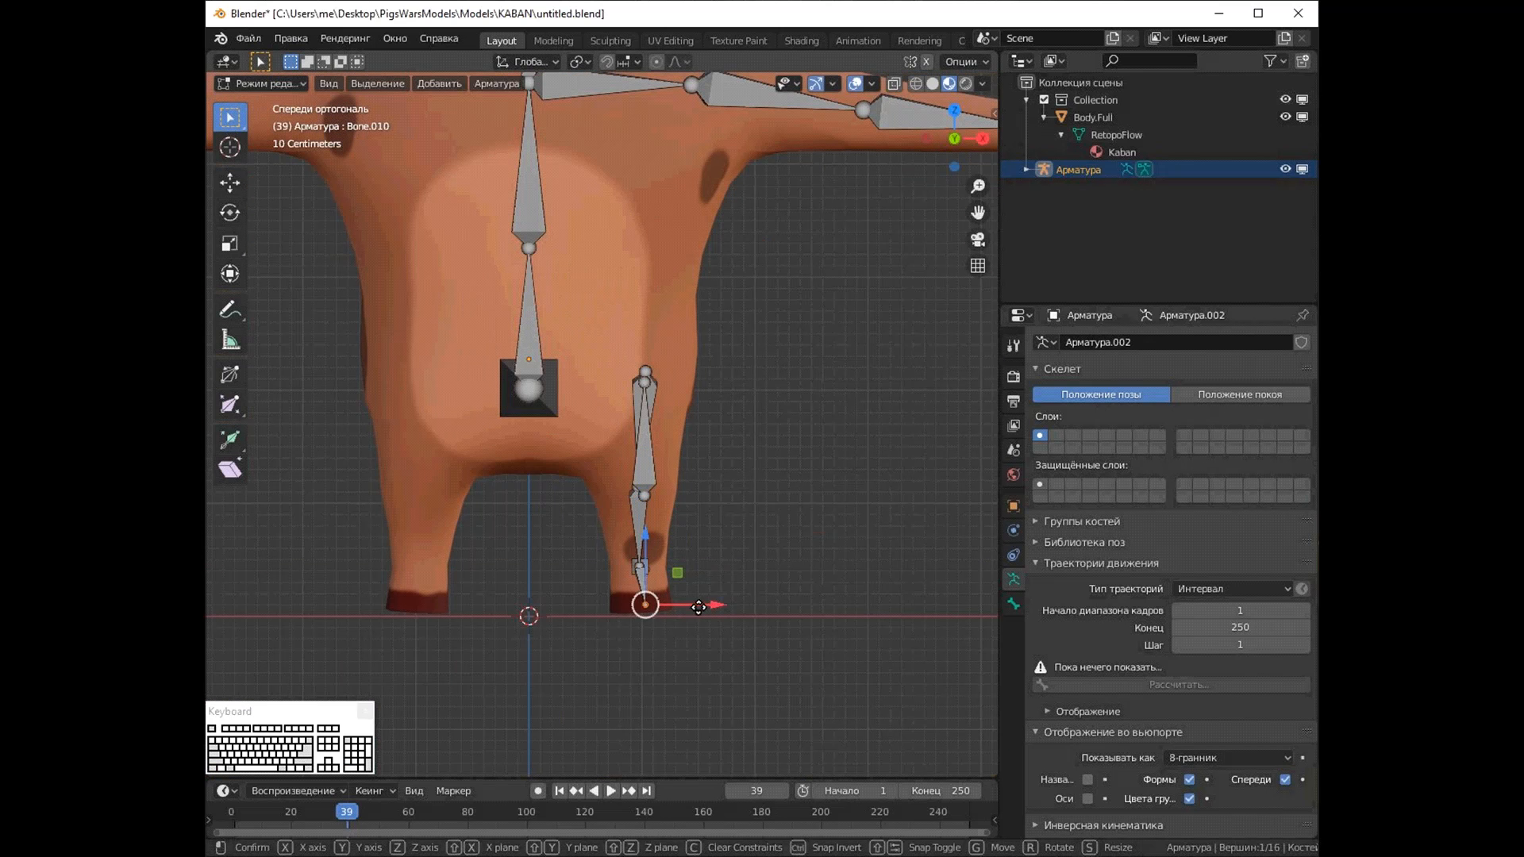
pyautogui.moveTo(691, 612); pyautogui.dragTo(818, 538, button='middle')
pyautogui.press('KP_1')
pyautogui.scroll(8, 819, 554)
pyautogui.click(659, 344)
pyautogui.moveTo(728, 346); pyautogui.dragTo(730, 346)
pyautogui.scroll(-5, 730, 346)
pyautogui.moveTo(730, 346); pyautogui.dragTo(773, 492, button='middle')
# Extrude a long bone straight upward from the left wrist joint
pyautogui.click(824, 307)
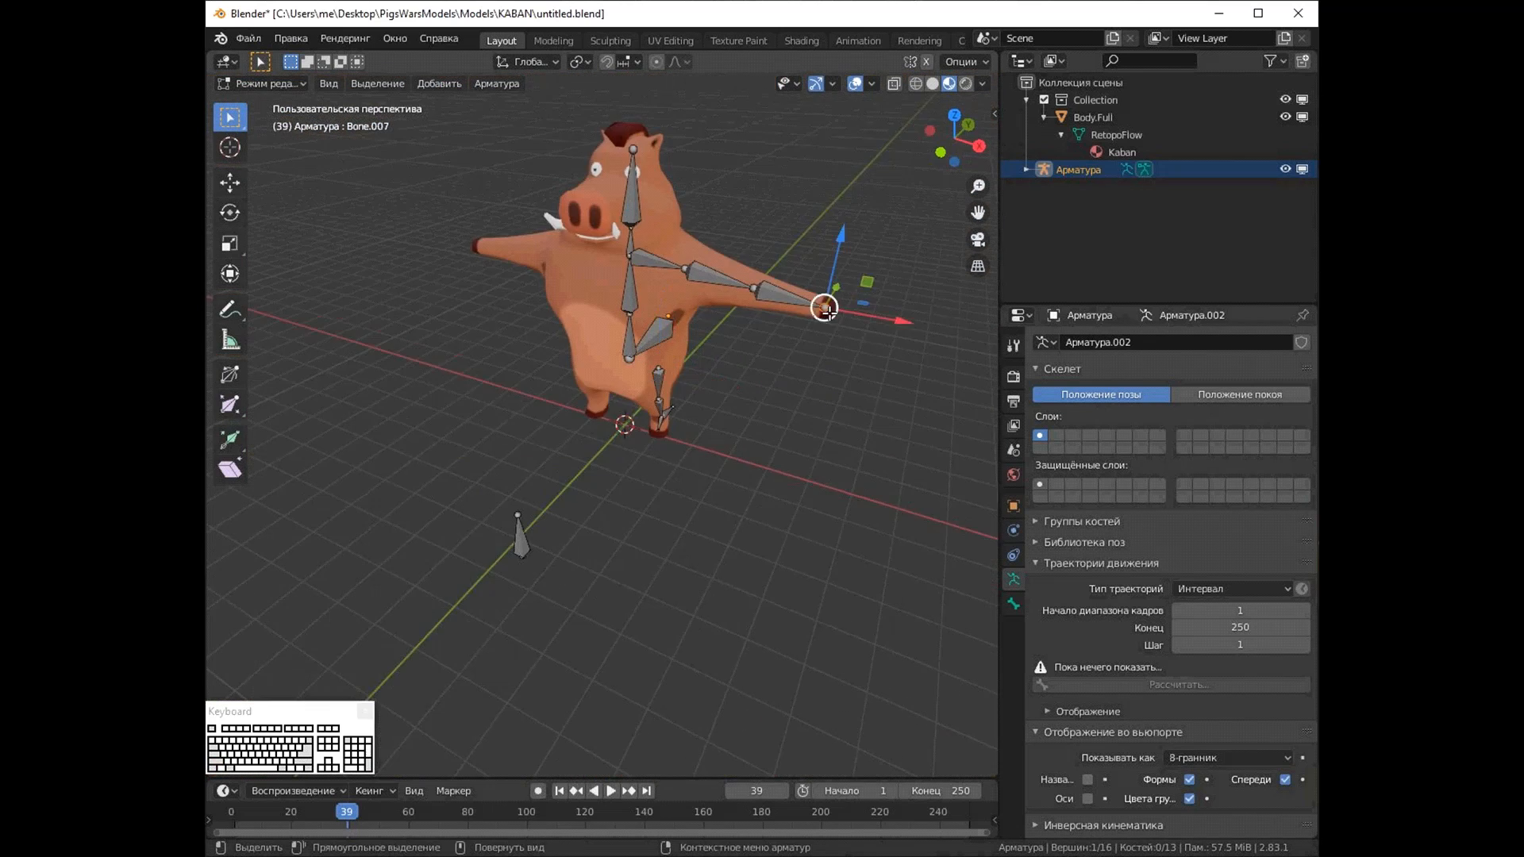
pyautogui.press('KP_1')
pyautogui.press('e')
pyautogui.click(781, 150)
pyautogui.moveTo(781, 151); pyautogui.dragTo(835, 496, button='middle')
# Open the bone properties of the horizontal bone behind the ankle and expand its relations settings
pyautogui.click(784, 482)
pyautogui.click(1013, 603)
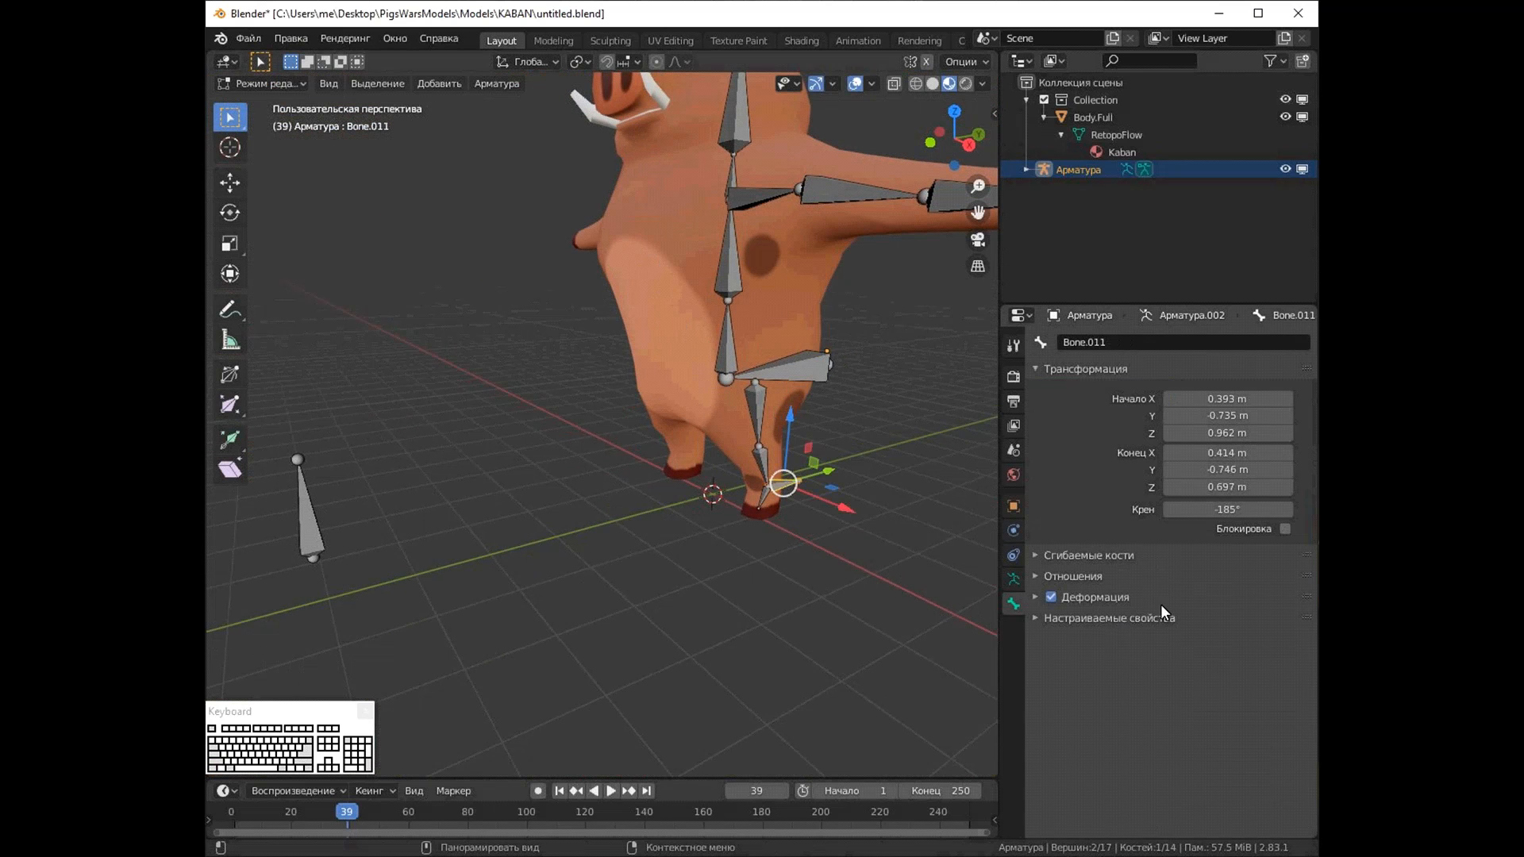
pyautogui.moveTo(903, 585); pyautogui.dragTo(984, 594, button='middle')
pyautogui.click(1073, 576)
pyautogui.scroll(-3, 907, 612)
# Display the bone names of the armature in the viewport
pyautogui.click(1014, 580)
pyautogui.click(1087, 780)
pyautogui.moveTo(770, 543)
pyautogui.mouseDown(button='middle')
pyautogui.moveTo(742, 533)
pyautogui.moveTo(762, 555)
pyautogui.mouseUp(button='middle')
# Rename the horizontal pelvis bone to FullBody and the lowest spine bone to Spine1
pyautogui.click(785, 502)
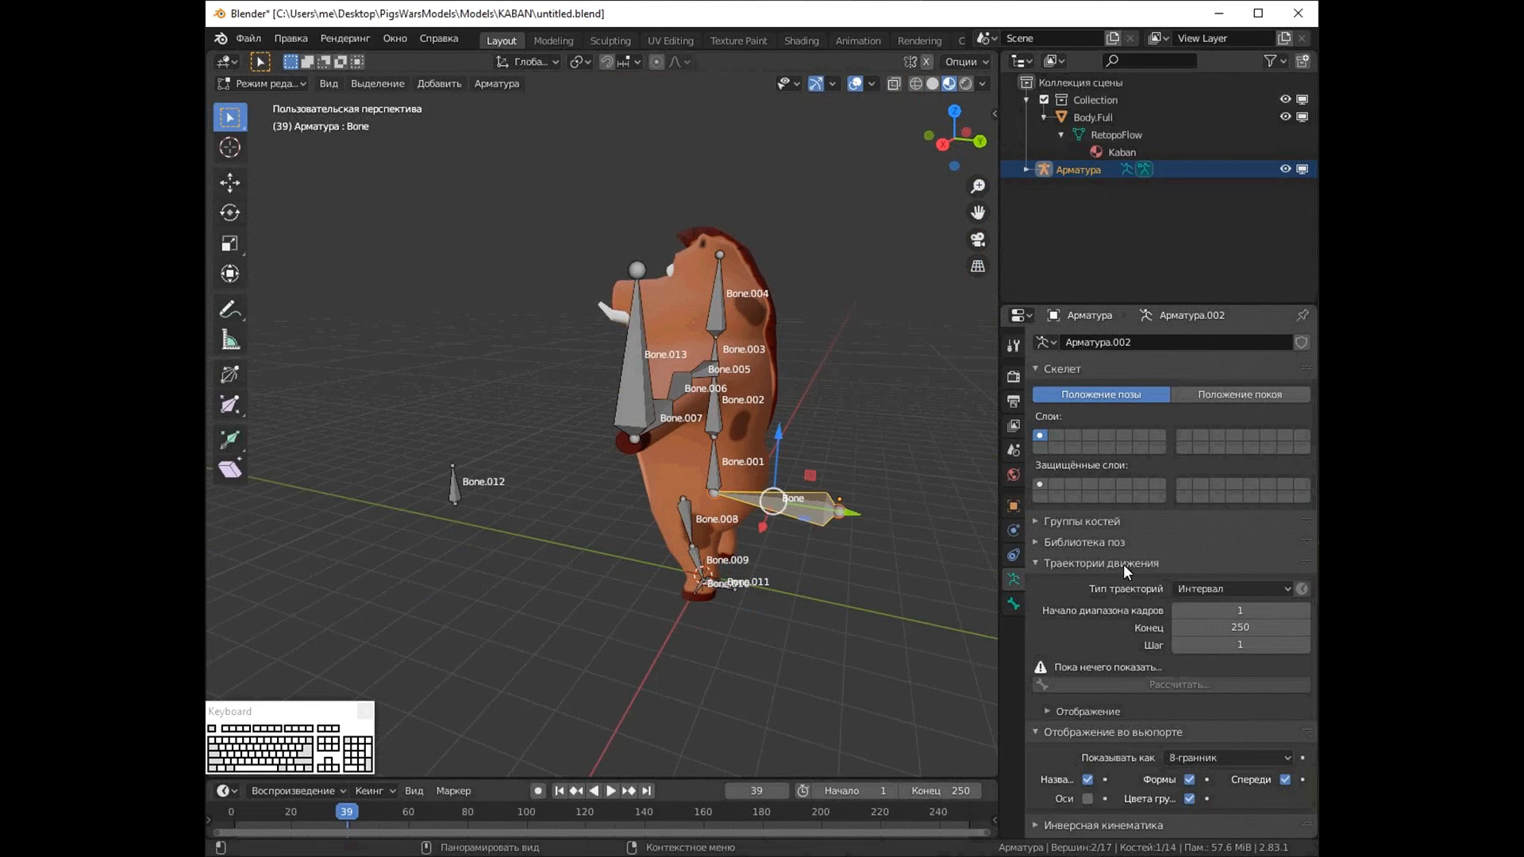
pyautogui.click(1013, 603)
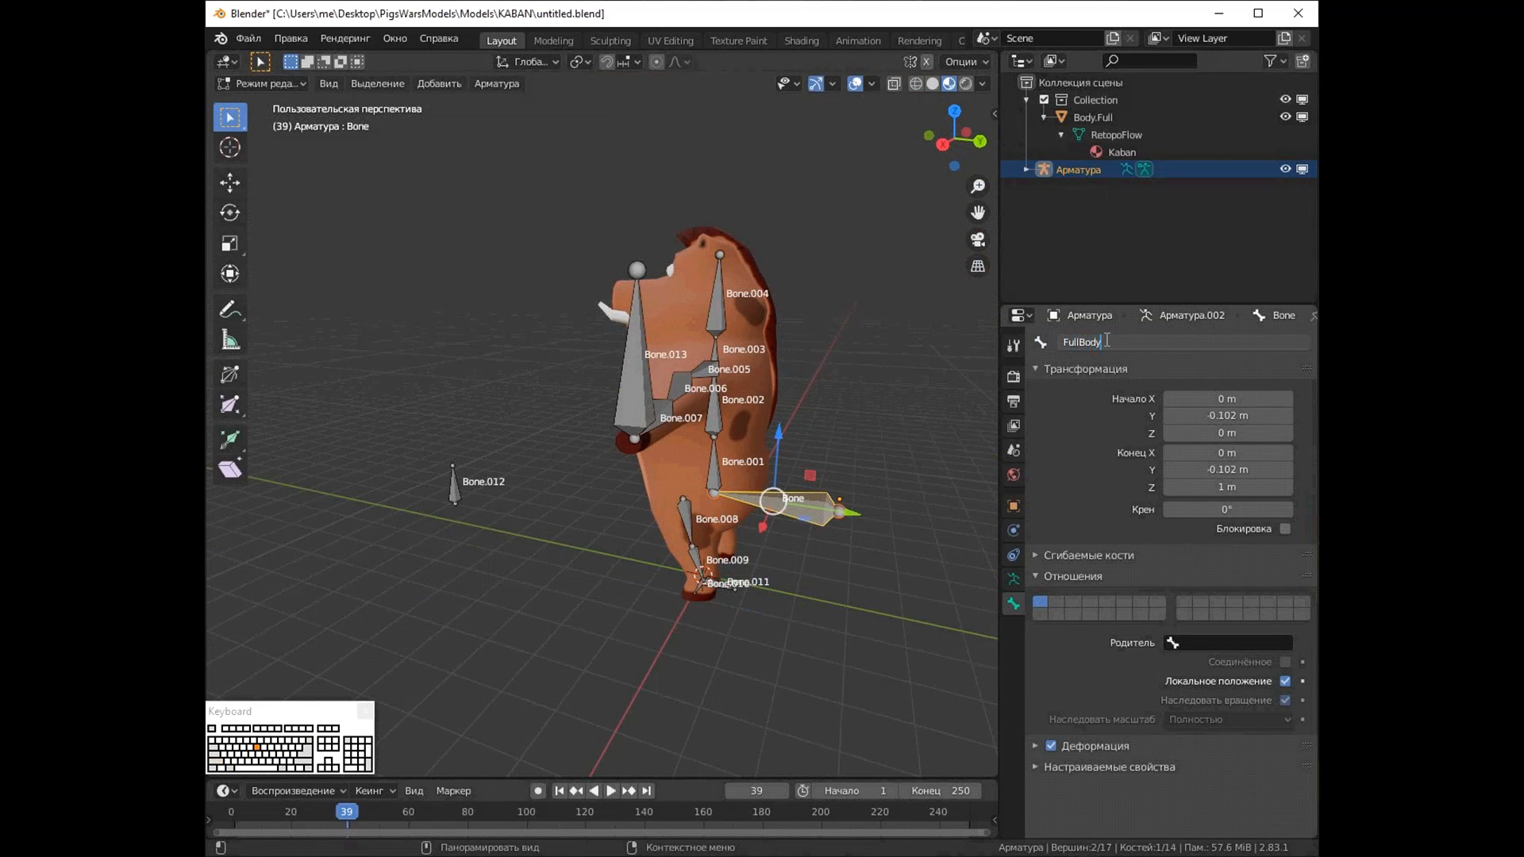
pyautogui.click(714, 464)
pyautogui.click(1096, 341)
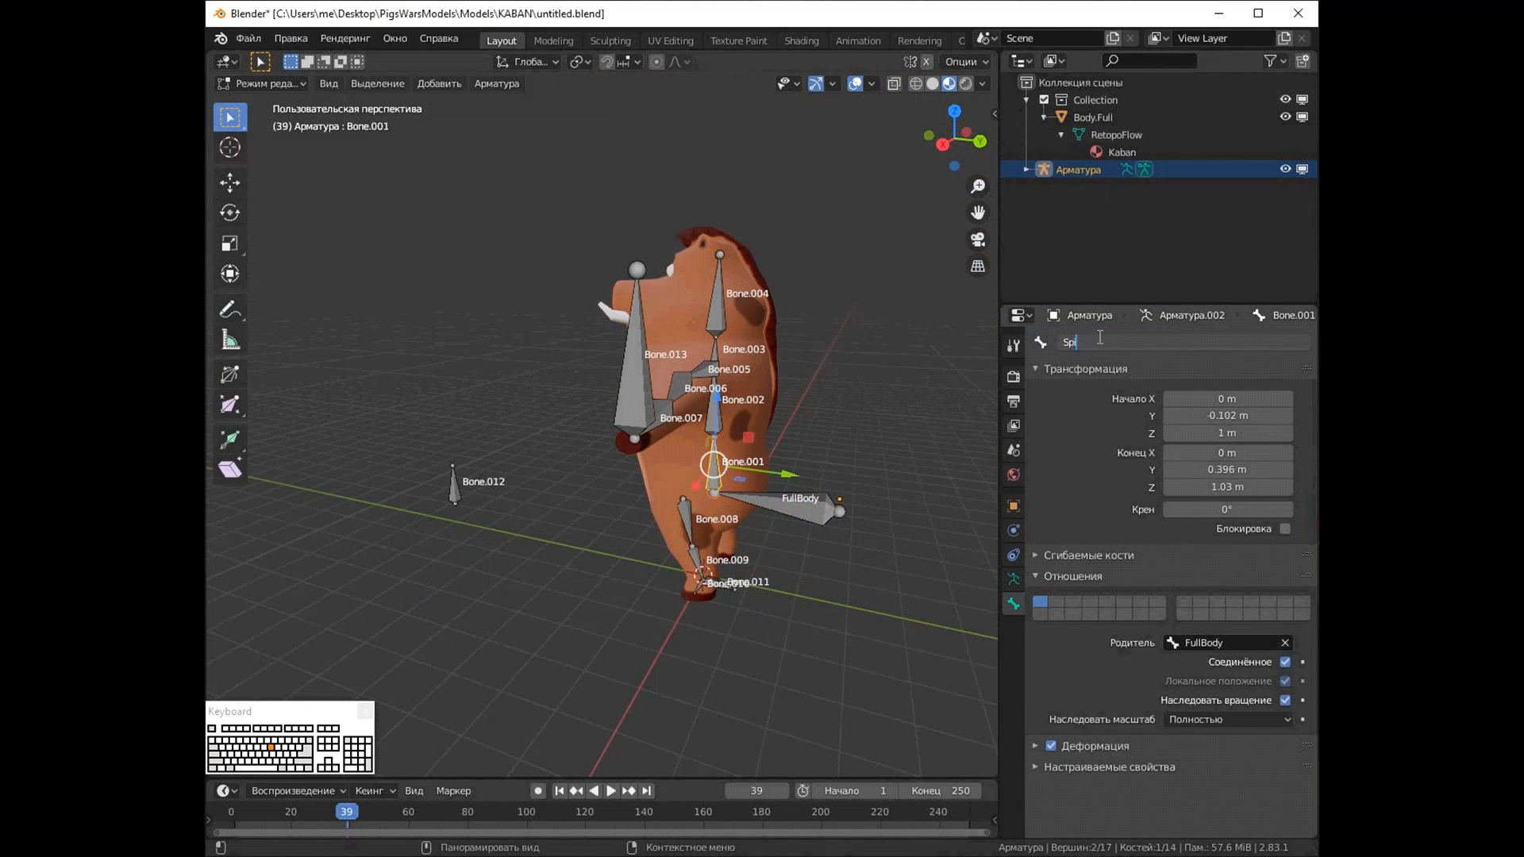
pyautogui.press('Return')
# Rename the upper spine bone to Spine2 and the bone above it to Neck
pyautogui.press(']')
pyautogui.click(1081, 340)
pyautogui.write('S')
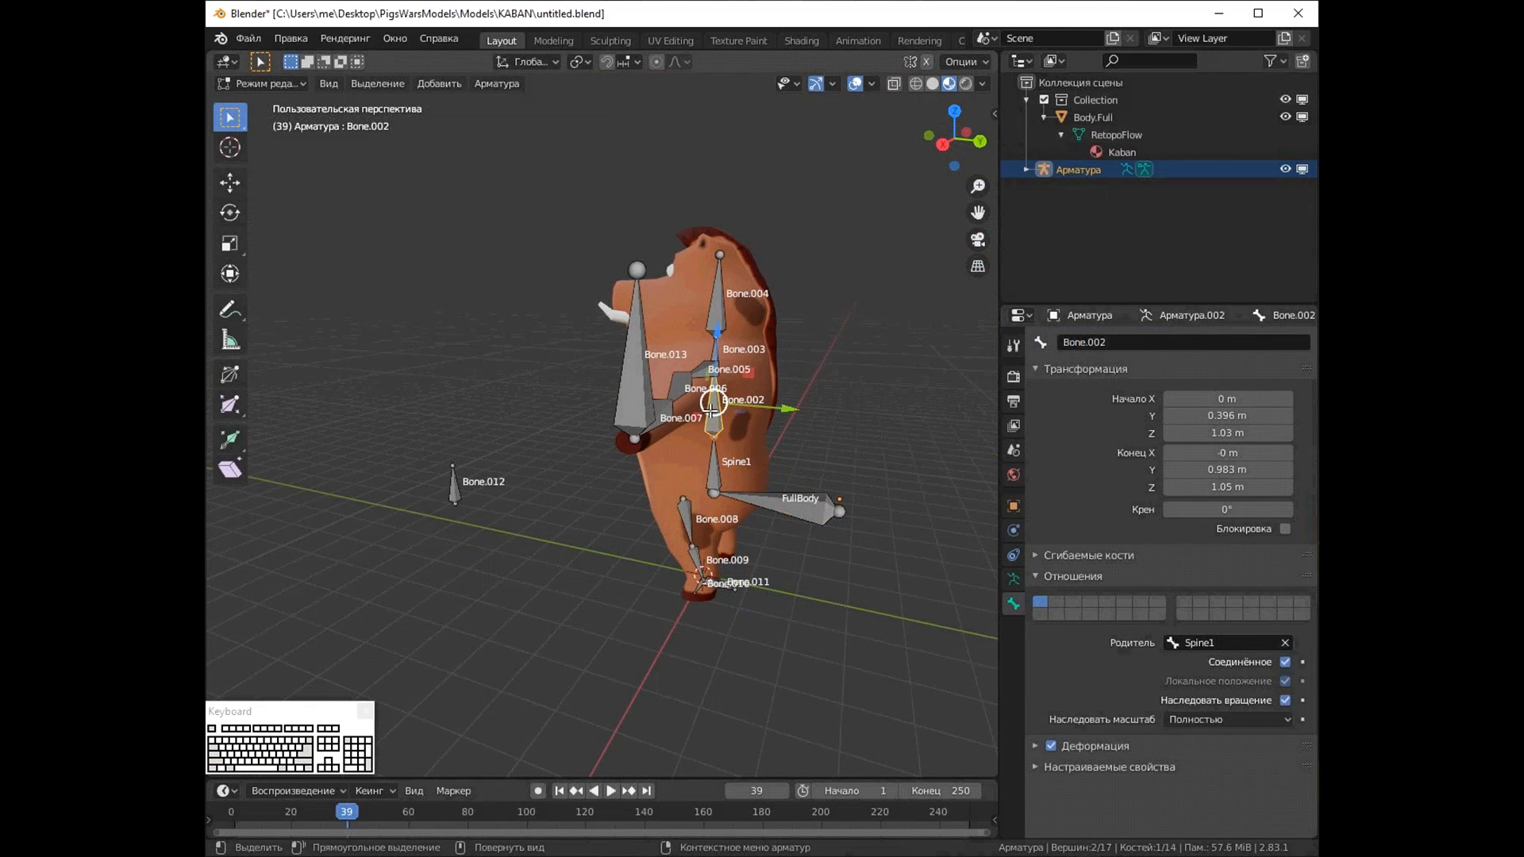
pyautogui.write('pine2')
pyautogui.press('Return')
pyautogui.press(']')
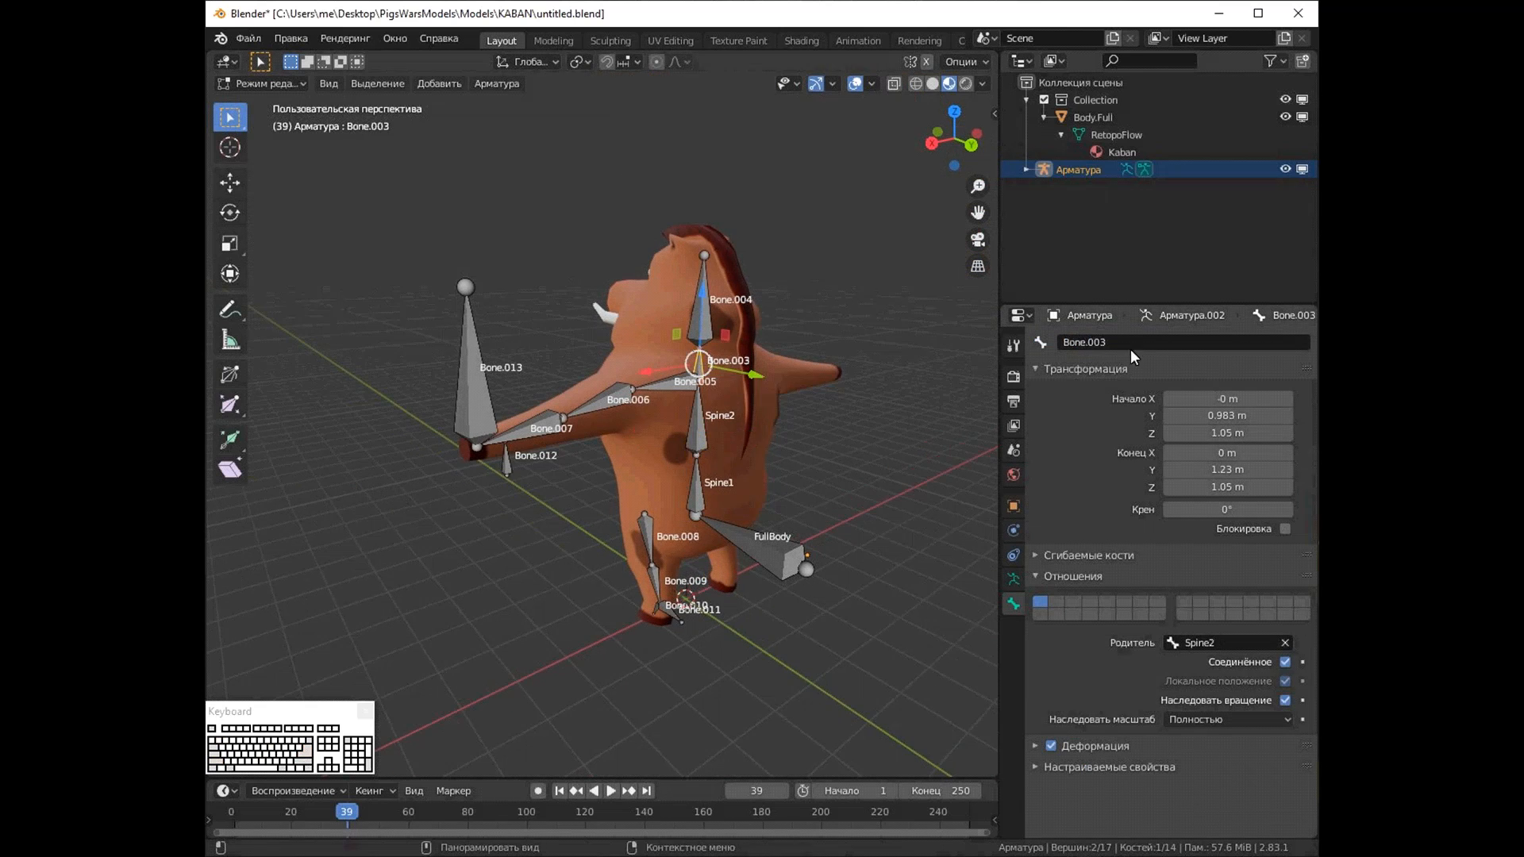
pyautogui.click(1101, 337)
pyautogui.write('Neck')
pyautogui.press('Return')
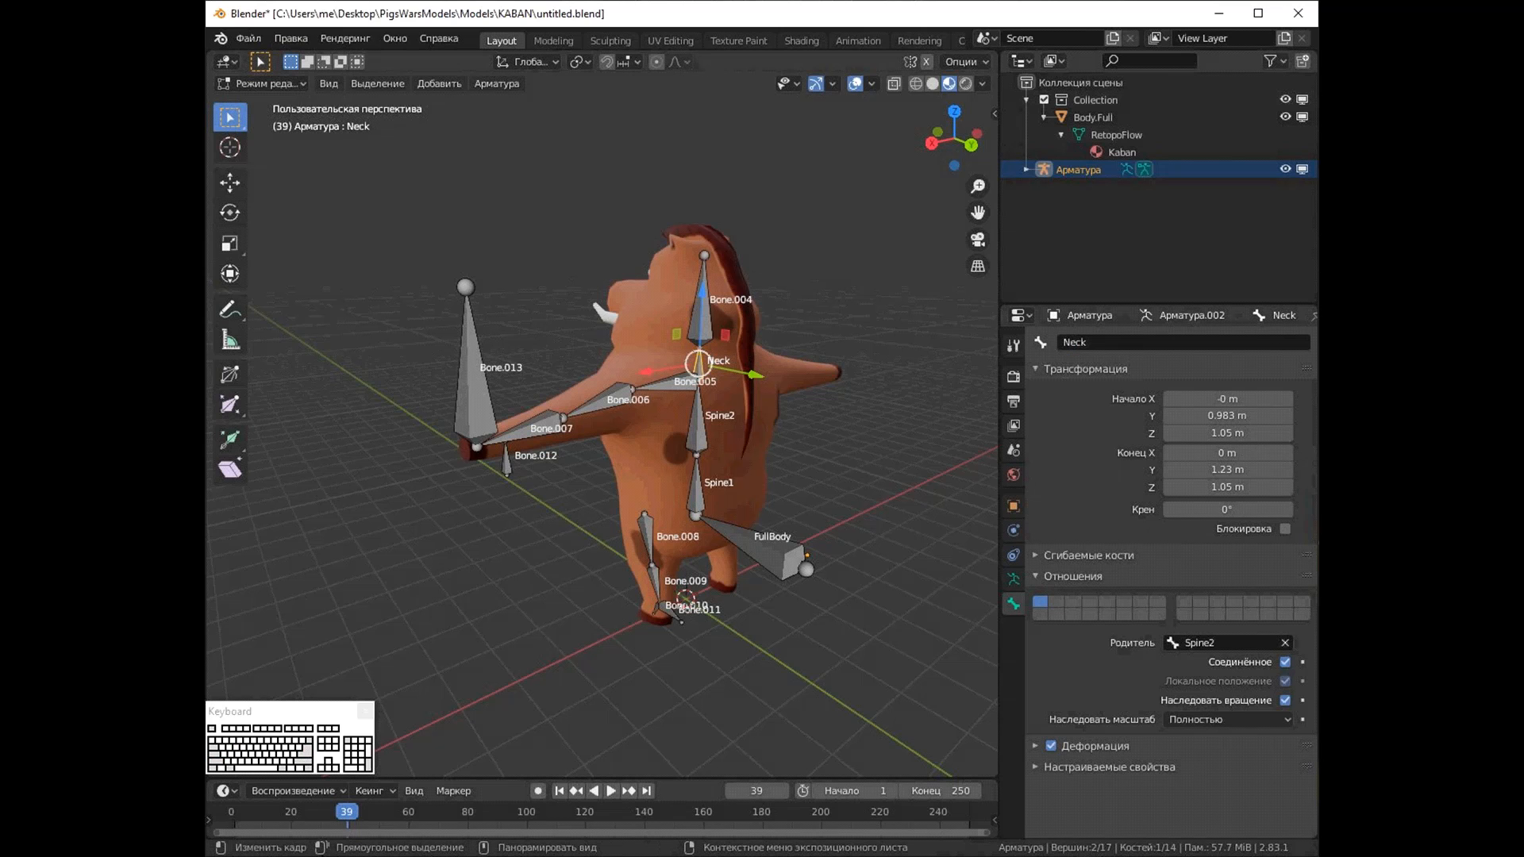
# Rename the first left arm bone to Chest.L and the second one to Shoulder.L
pyautogui.click(673, 382)
pyautogui.click(1084, 341)
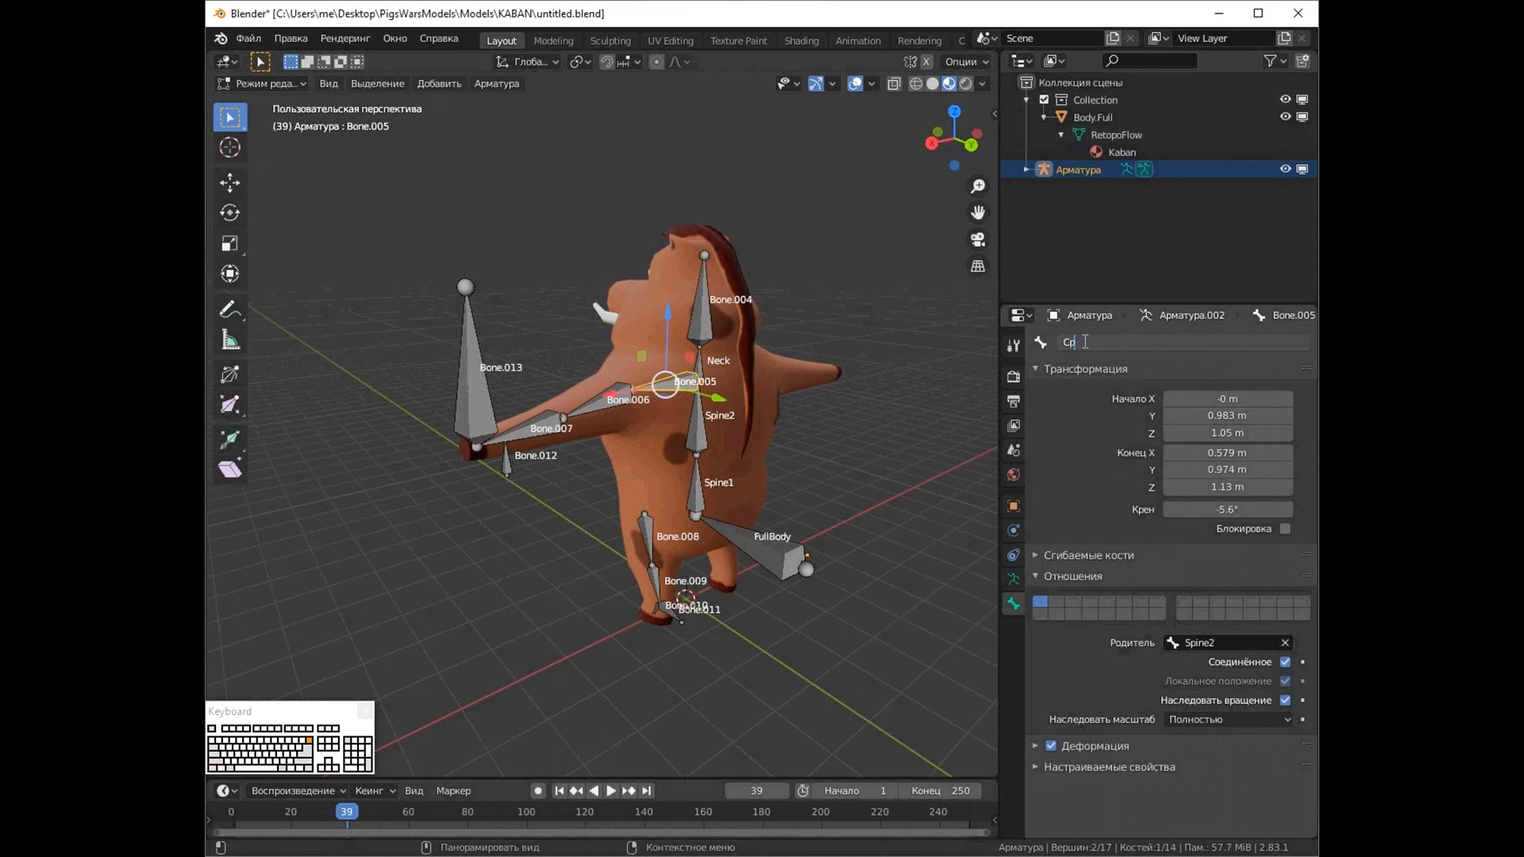
pyautogui.write('Chest.L')
pyautogui.press('Return')
pyautogui.press(']')
pyautogui.click(1111, 341)
pyautogui.write('ырщг')
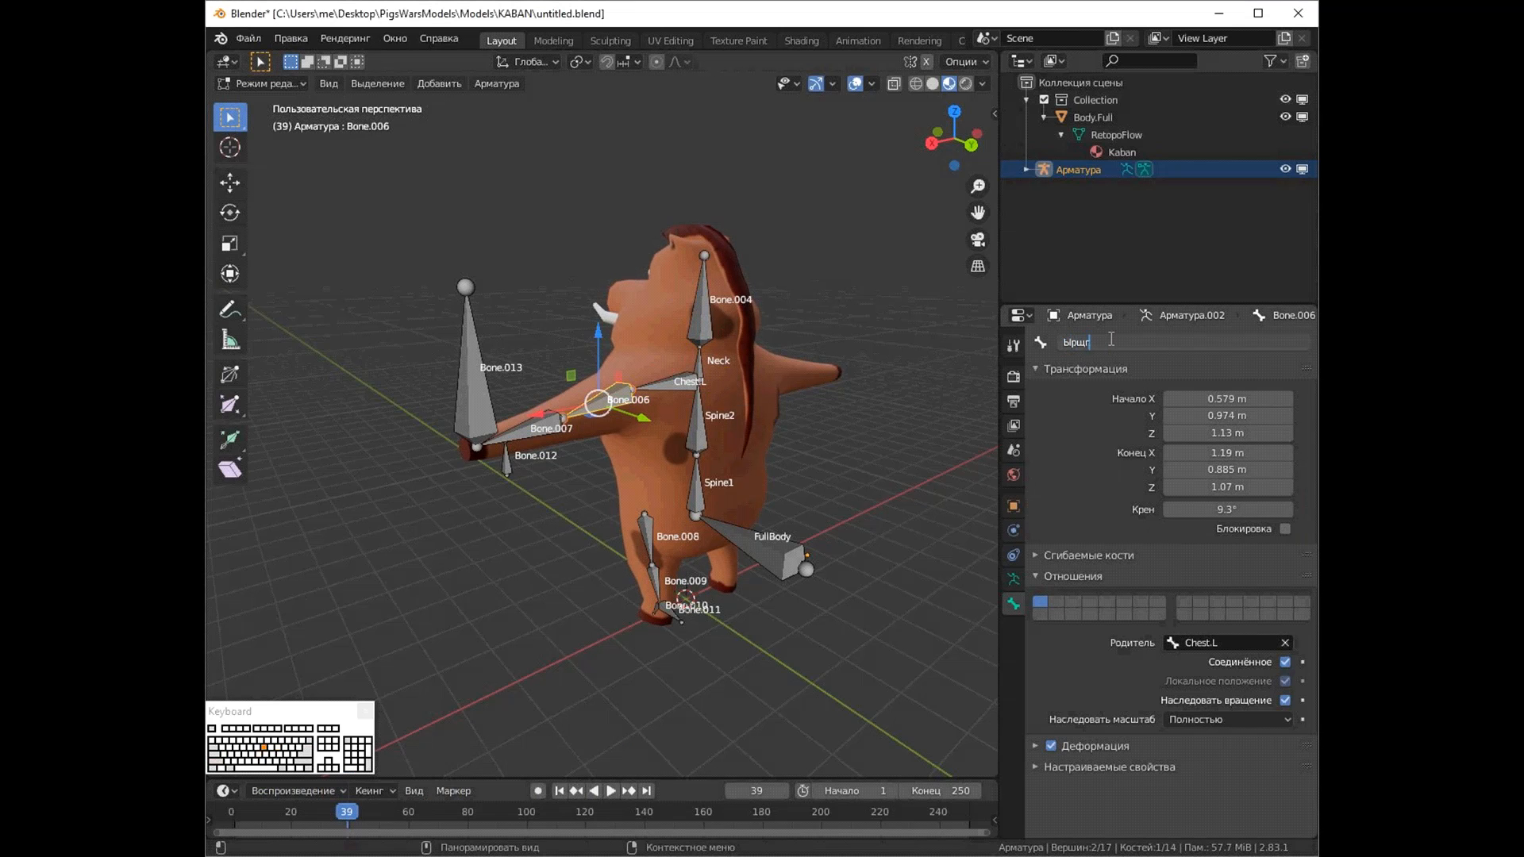
pyautogui.write('Shoulder.L')
pyautogui.press('Return')
pyautogui.press(']')
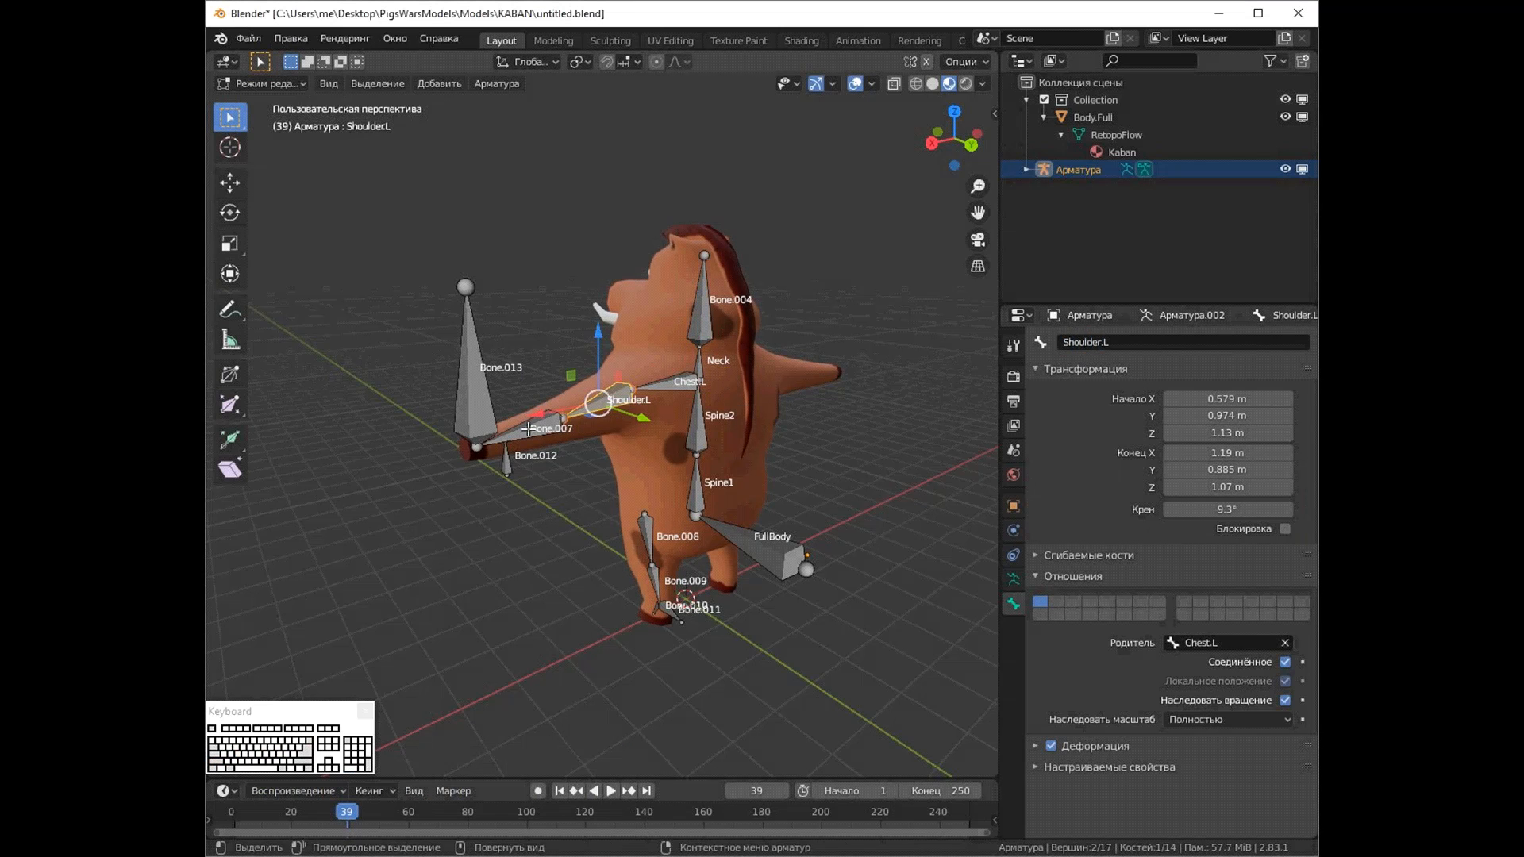
# Rename the left forearm bone to Arm.L and the large upright bone at the hand to Weapon.L
pyautogui.click(1112, 338)
pyautogui.write('Arm.L')
pyautogui.press('Return')
pyautogui.press(']')
pyautogui.click(1115, 341)
pyautogui.write('Weap')
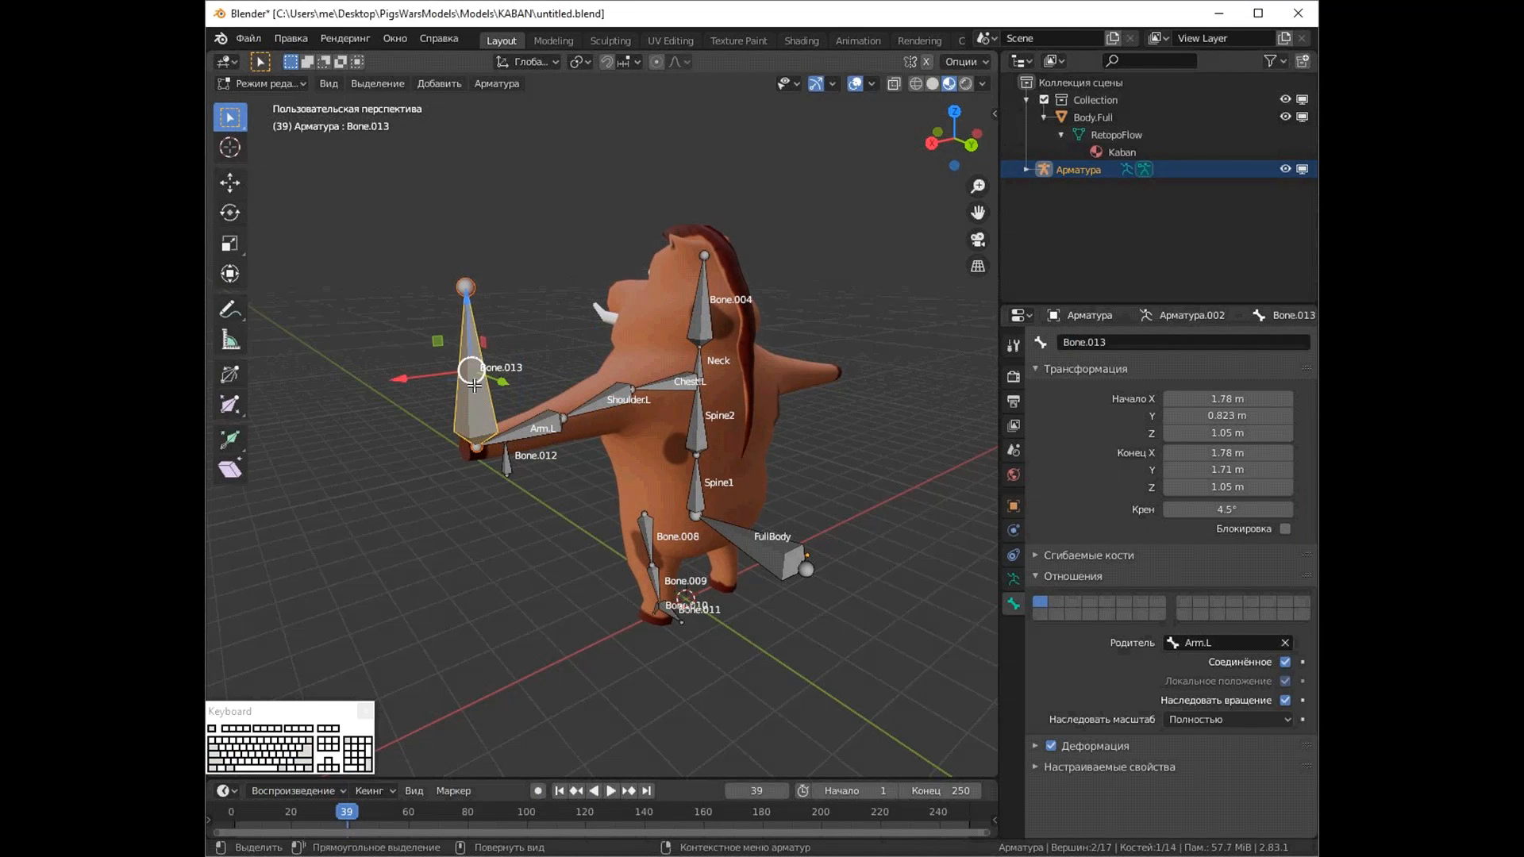
pyautogui.press('Return')
# Rename the topmost bone above the Neck bone to Head
pyautogui.moveTo(595, 555)
pyautogui.mouseDown(button='middle')
pyautogui.moveTo(707, 524)
pyautogui.moveTo(599, 550)
pyautogui.mouseUp(button='middle')
pyautogui.click(703, 322)
pyautogui.click(1098, 338)
pyautogui.write('H')
pyautogui.press('Return')
pyautogui.moveTo(631, 337); pyautogui.dragTo(775, 312, button='middle')
pyautogui.moveTo(767, 846)
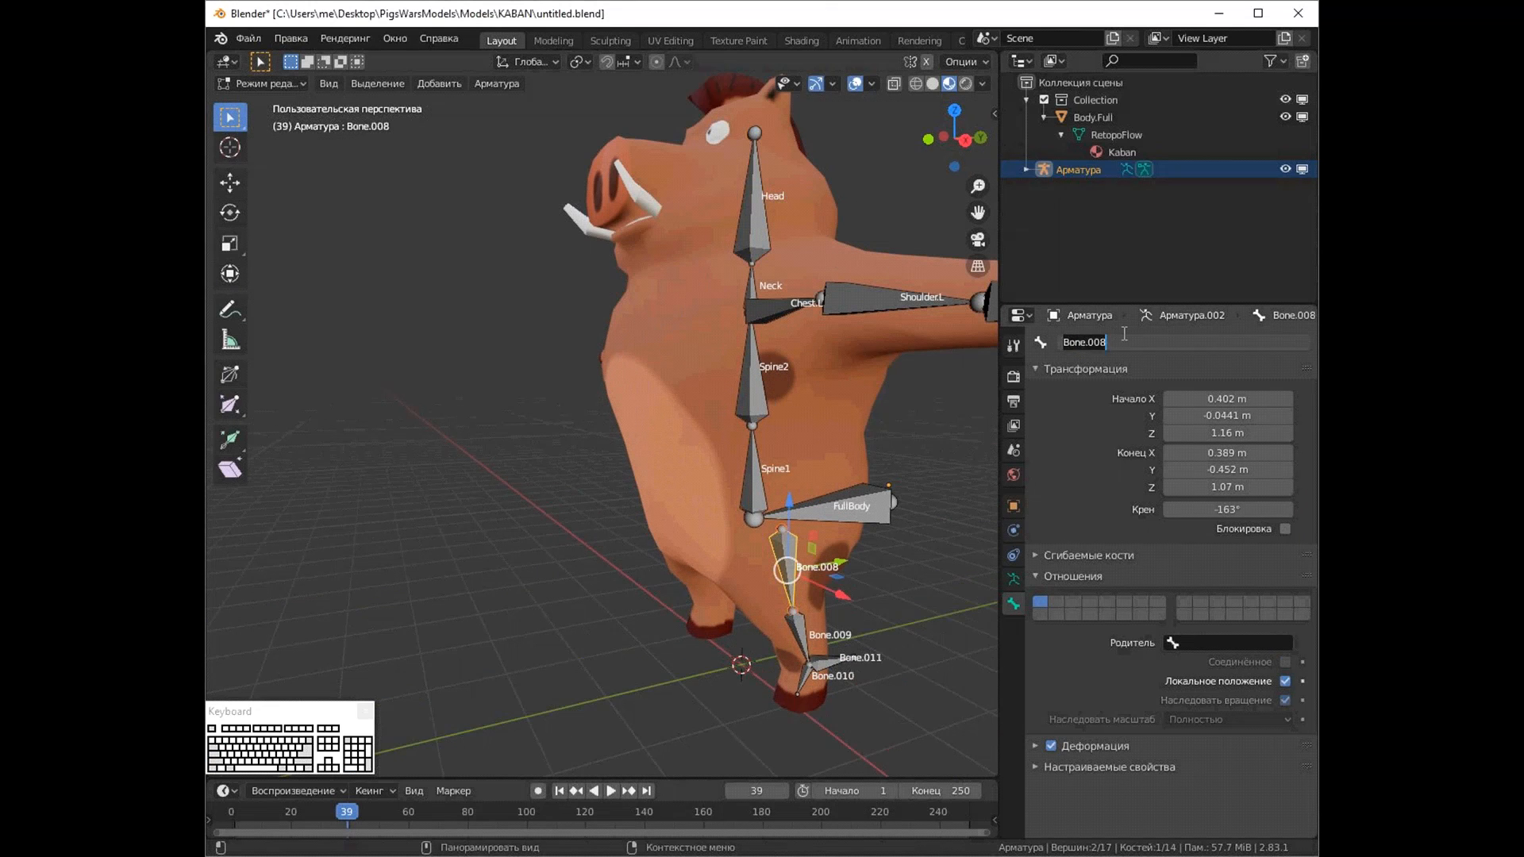
# Rename the upper left leg bone to Hip.L and the bone below it to Leg.L
pyautogui.click(1124, 334)
pyautogui.write('Hip.L')
pyautogui.press('Return')
pyautogui.click(799, 635)
pyautogui.click(1101, 342)
pyautogui.write('Le')
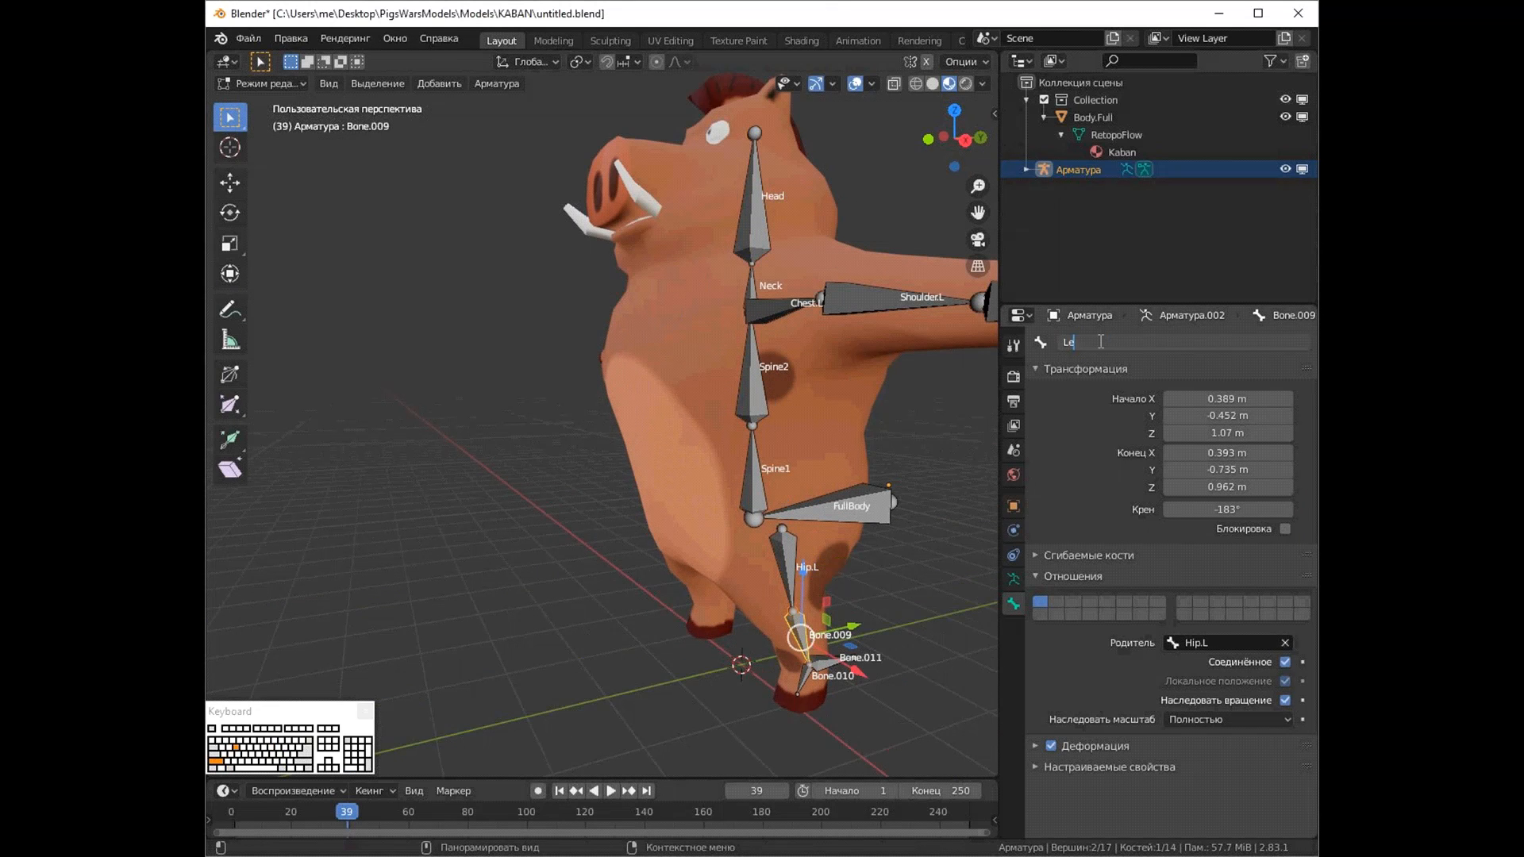
pyautogui.press('Return')
# Rename the left foot bone to Foot.L and the bone pointing backward from the ankle to Heel.L
pyautogui.click(803, 677)
pyautogui.click(1083, 341)
pyautogui.write('Foot.L')
pyautogui.press('Return')
pyautogui.moveTo(921, 595); pyautogui.dragTo(714, 555, button='middle')
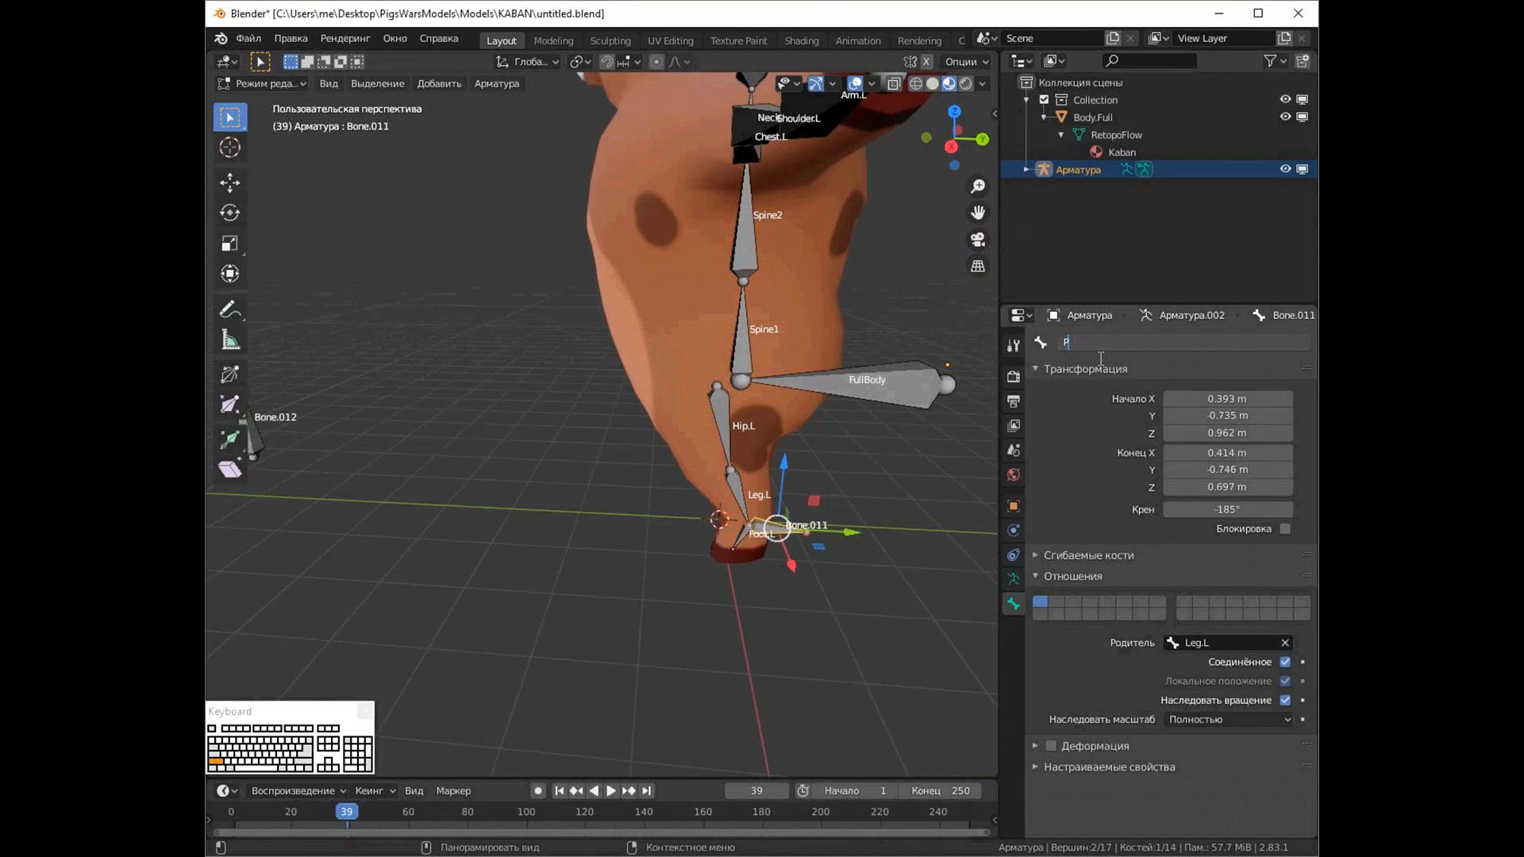
pyautogui.press('BackSpace')
pyautogui.write('Heel.L')
pyautogui.press('Return')
# Rename the separate control bone in front of the left leg to TarKnee.L
pyautogui.scroll(-3, 754, 556)
pyautogui.moveTo(754, 556); pyautogui.dragTo(762, 587, button='middle')
pyautogui.click(328, 450)
pyautogui.click(1093, 341)
pyautogui.write('Knee.L')
pyautogui.press('Return')
# Add a new bone in the left side view and place it along the boar's snout
pyautogui.moveTo(762, 333); pyautogui.dragTo(574, 352, button='middle')
pyautogui.press('ctrl+KP_3')
pyautogui.scroll(-3, 699, 553)
pyautogui.hotkey('shift', 'a')
pyautogui.press('g')
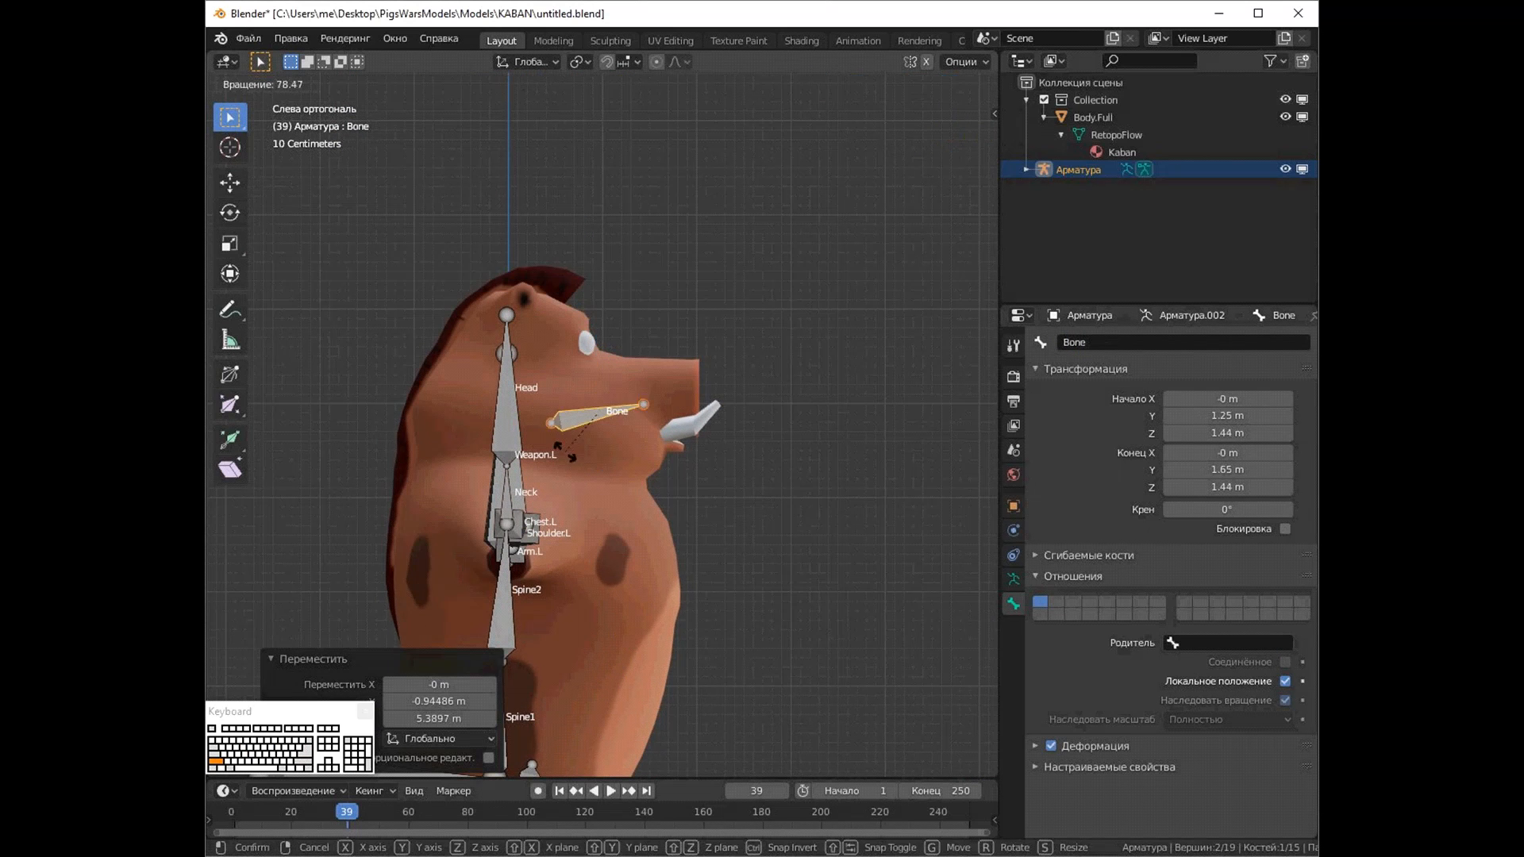
# Duplicate the snout bone, then rotate, shrink and position the copy along the lower jaw
pyautogui.hotkey('shift', 'd')
pyautogui.click(656, 507)
pyautogui.press('r')
pyautogui.click(657, 507)
pyautogui.press('s')
pyautogui.click(656, 507)
pyautogui.press('g')
pyautogui.click(680, 492)
pyautogui.scroll(4, 690, 492)
pyautogui.scroll(-3, 725, 500)
# Rename the snout bone to Nose and the jaw bone to Mouth
pyautogui.click(635, 376)
pyautogui.click(1087, 342)
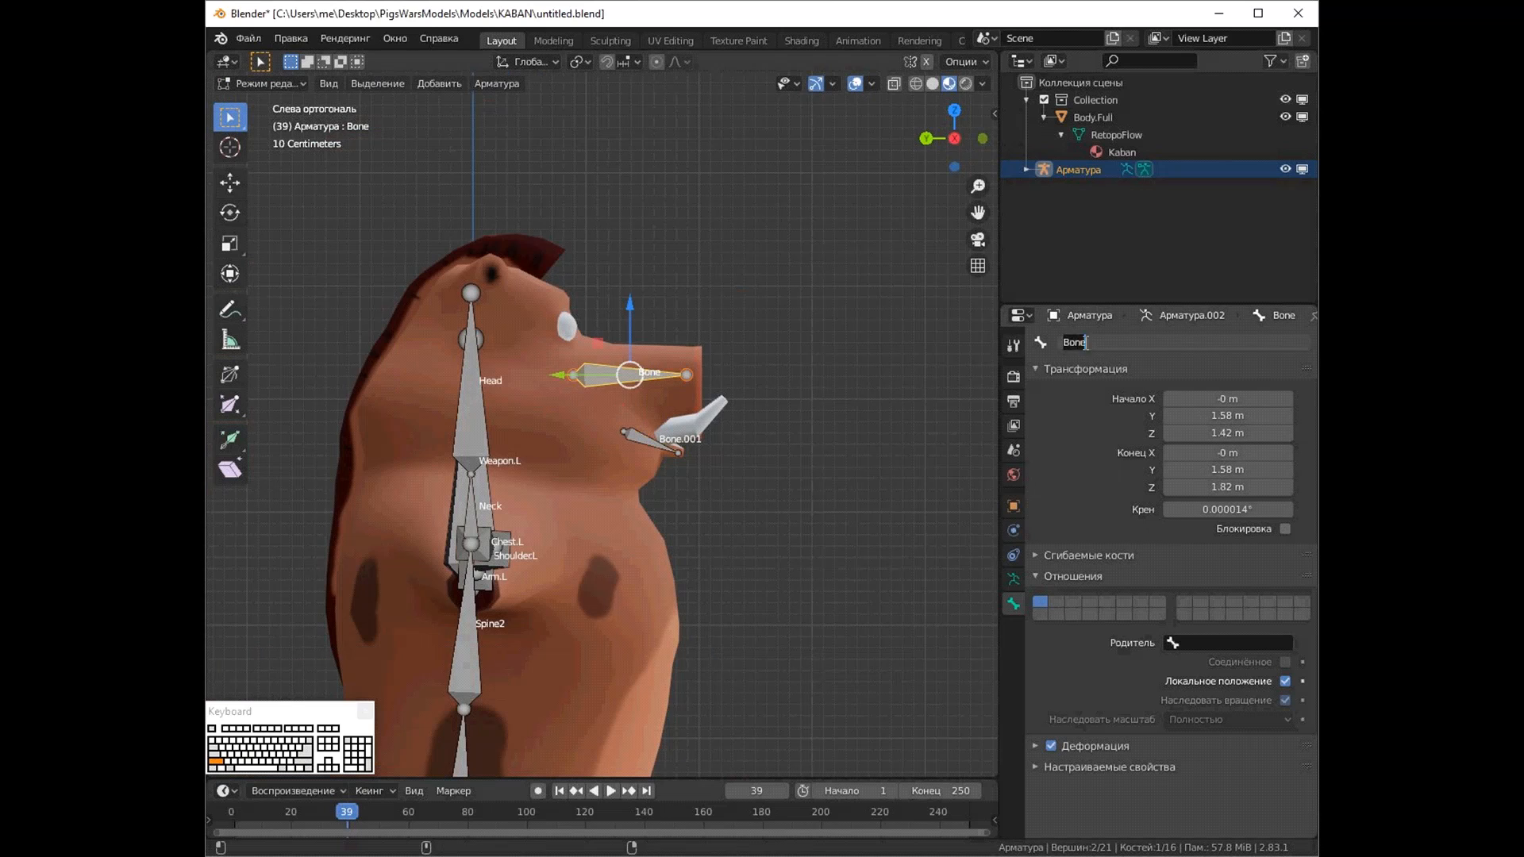
pyautogui.click(652, 442)
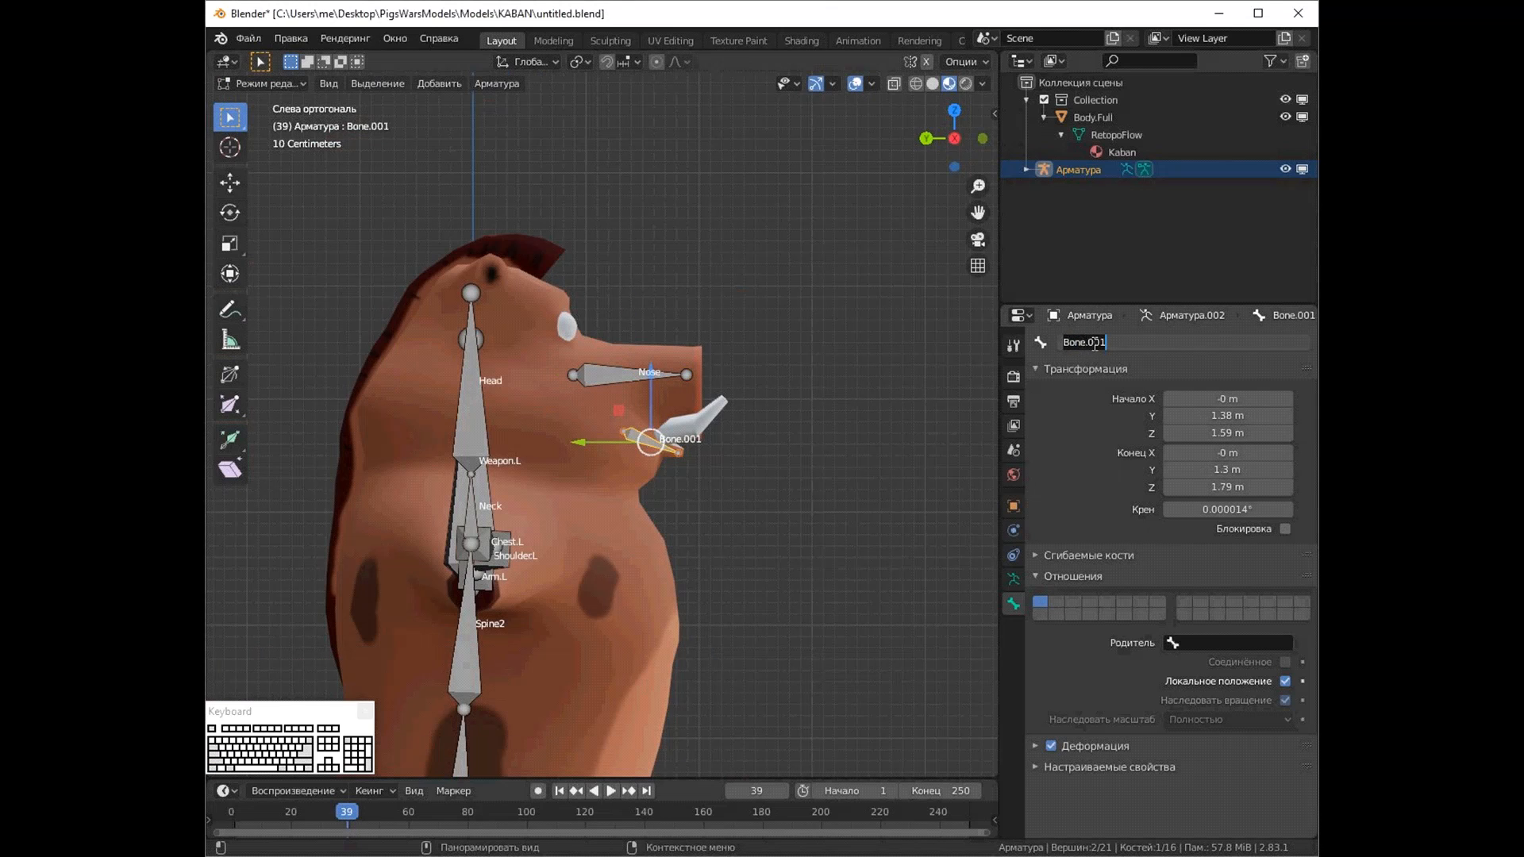
pyautogui.press('Return')
# Add another bone in the front view and raise it about 5.94 m along Z to head height
pyautogui.moveTo(881, 432); pyautogui.dragTo(695, 450, button='middle')
pyautogui.scroll(-6, 714, 448)
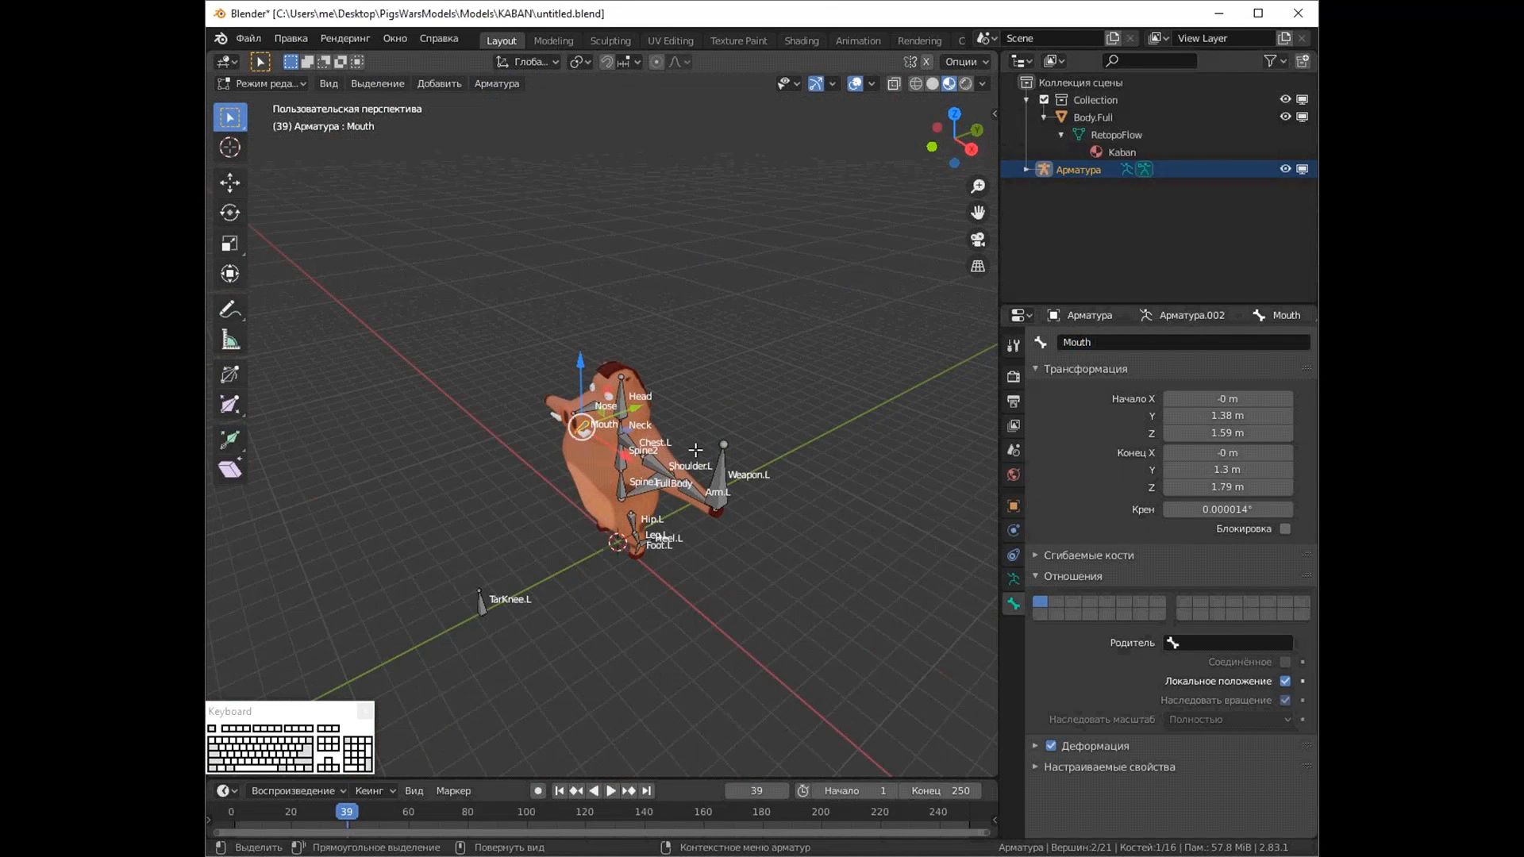
pyautogui.moveTo(677, 315); pyautogui.dragTo(435, 308, button='middle')
pyautogui.press('KP_1')
pyautogui.scroll(2, 665, 657)
pyautogui.keyDown('shift'); pyautogui.moveTo(679, 568); pyautogui.dragTo(691, 489, button='middle'); pyautogui.keyUp('shift')
pyautogui.hotkey('shift', 'a')
pyautogui.click(591, 594)
pyautogui.press('g')
pyautogui.rightClick(665, 601)
pyautogui.press('g')
pyautogui.press('z')
pyautogui.click(656, 289)
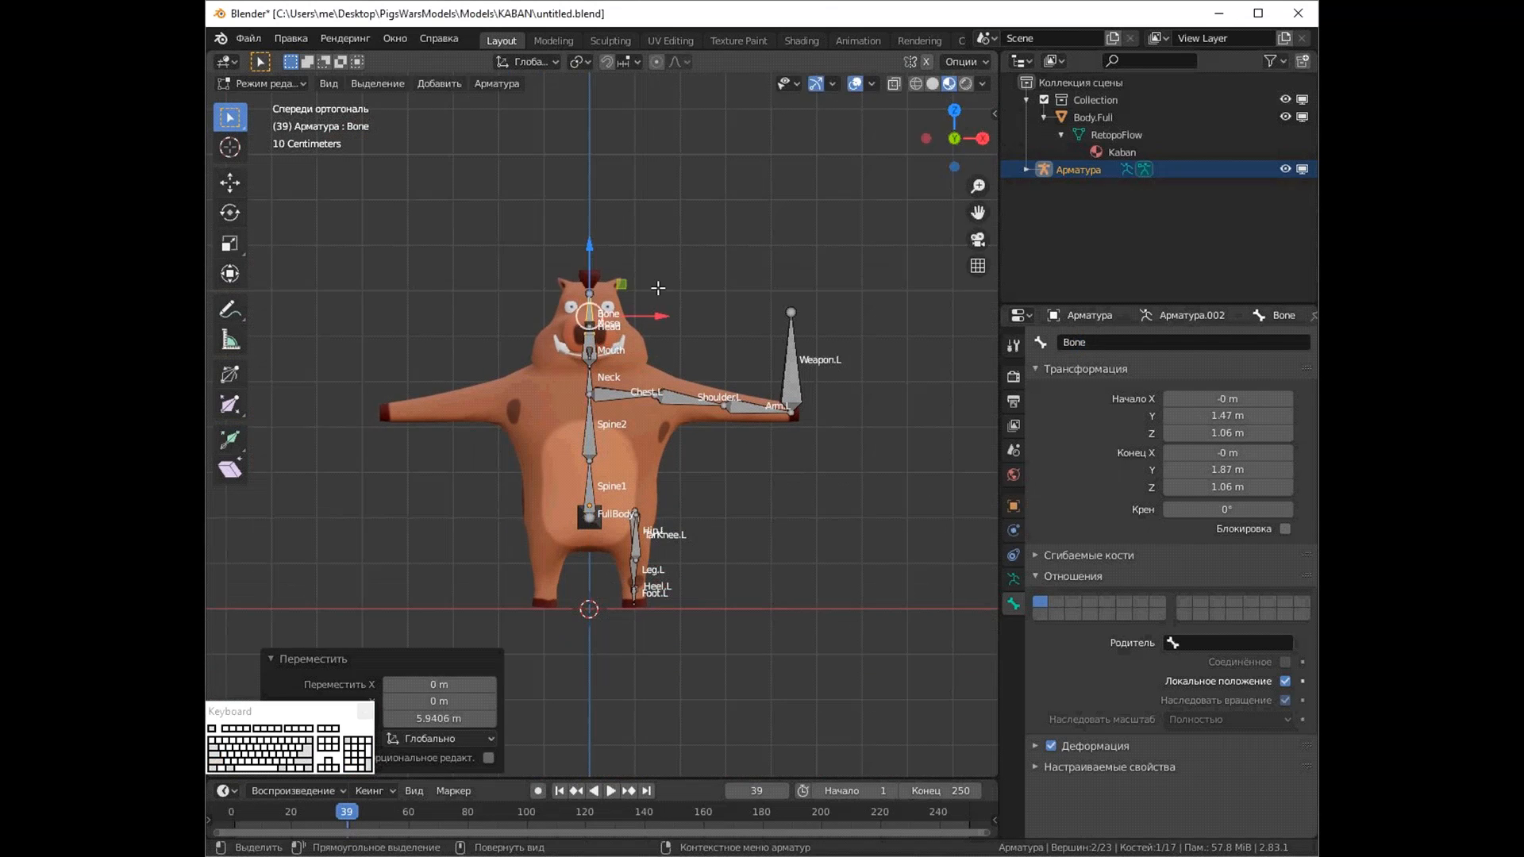
# Move the new head-height bone about 5.96 m along Y in front of the face and rename it TarHead
pyautogui.press('KP_3')
pyautogui.moveTo(726, 317); pyautogui.dragTo(455, 315)
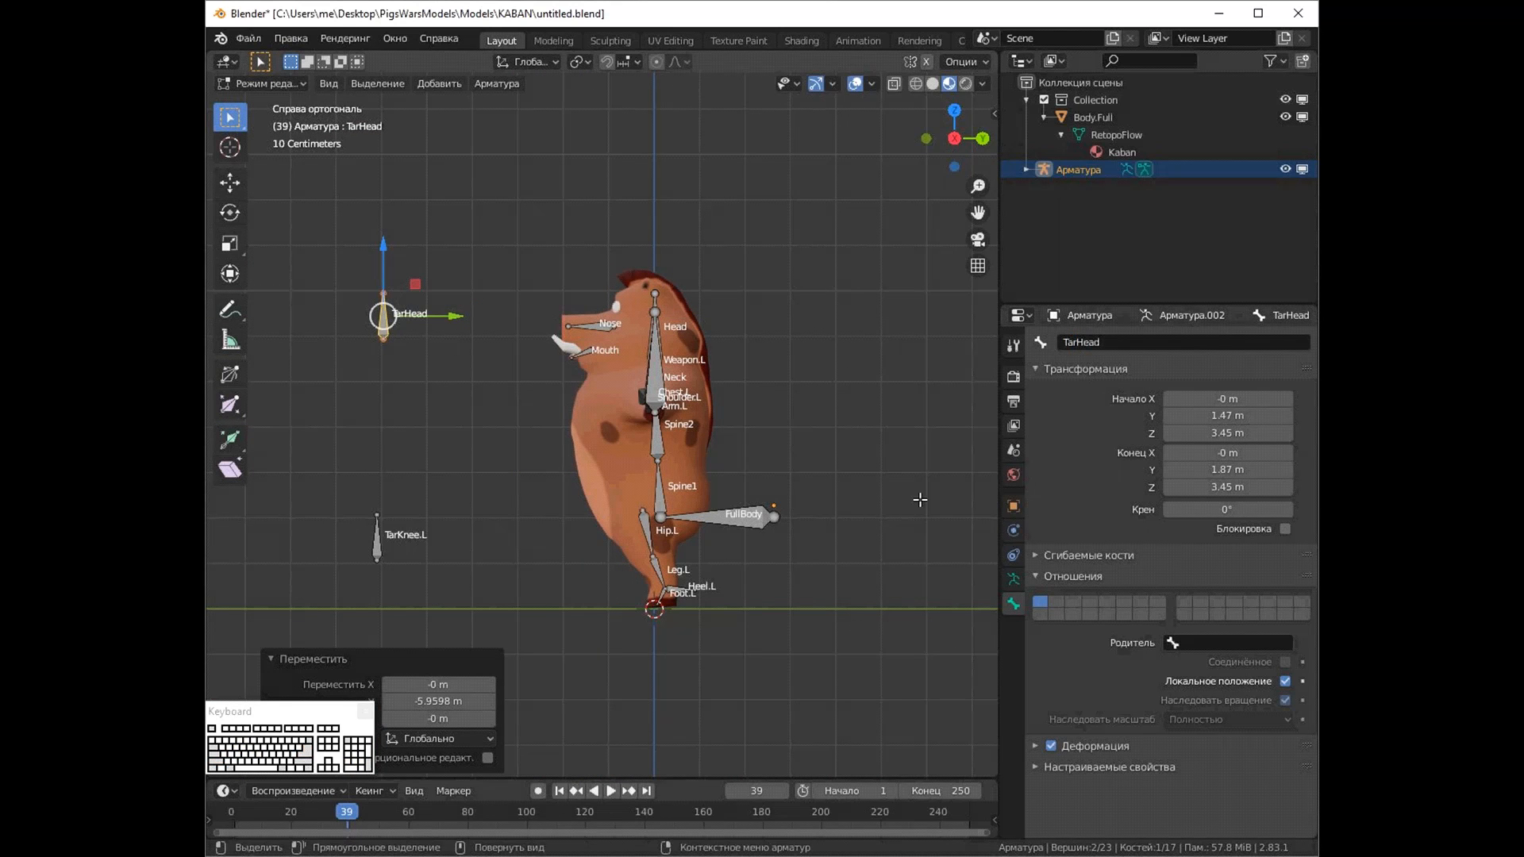
# Turn off deformation for the TarHead and FullBody bones
pyautogui.click(1050, 745)
pyautogui.click(376, 542)
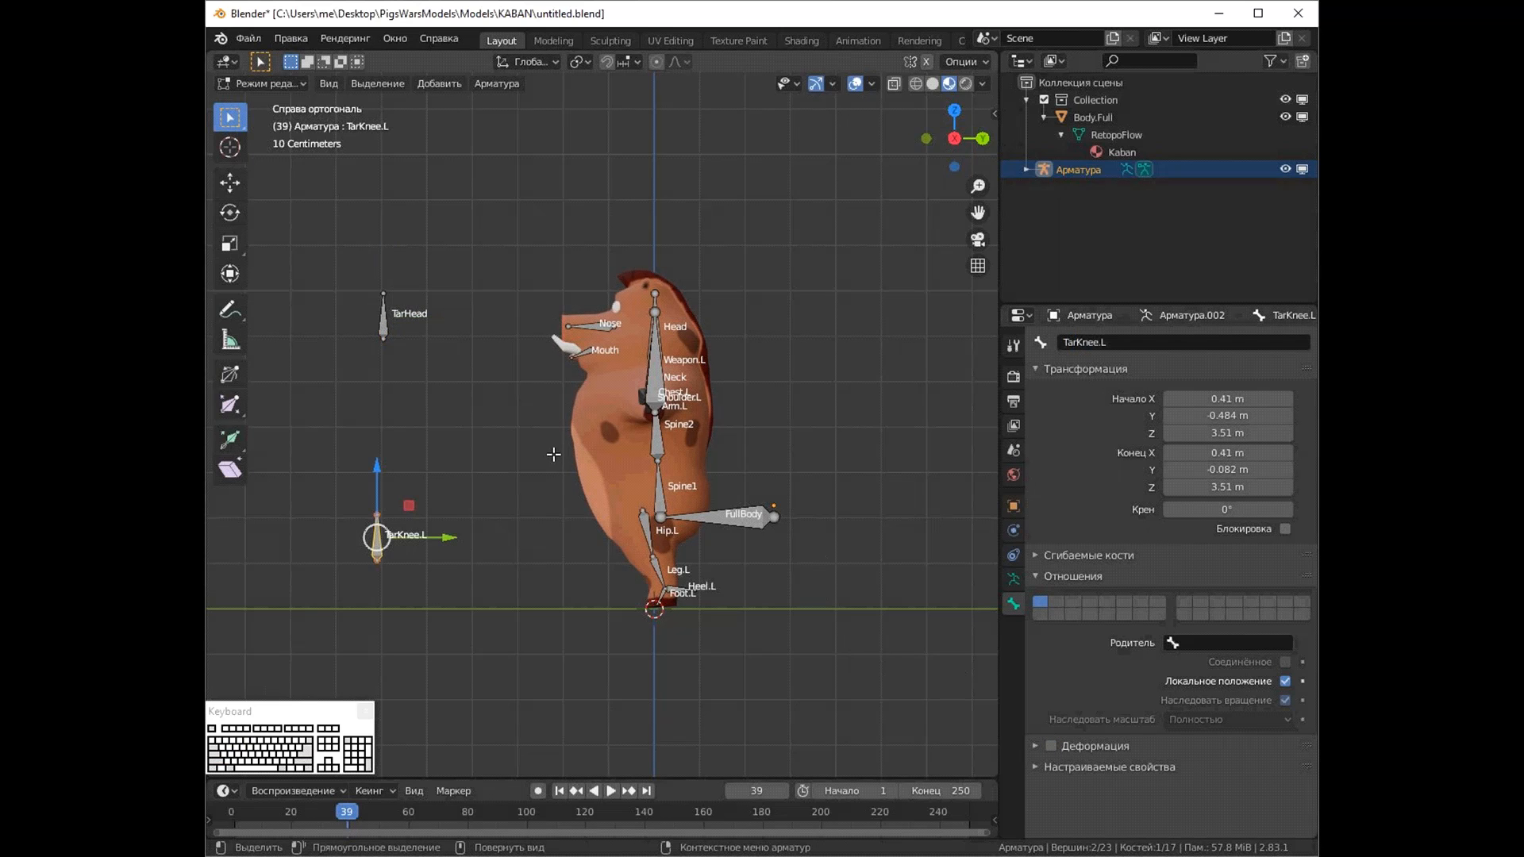
pyautogui.moveTo(534, 425); pyautogui.dragTo(687, 520, button='middle')
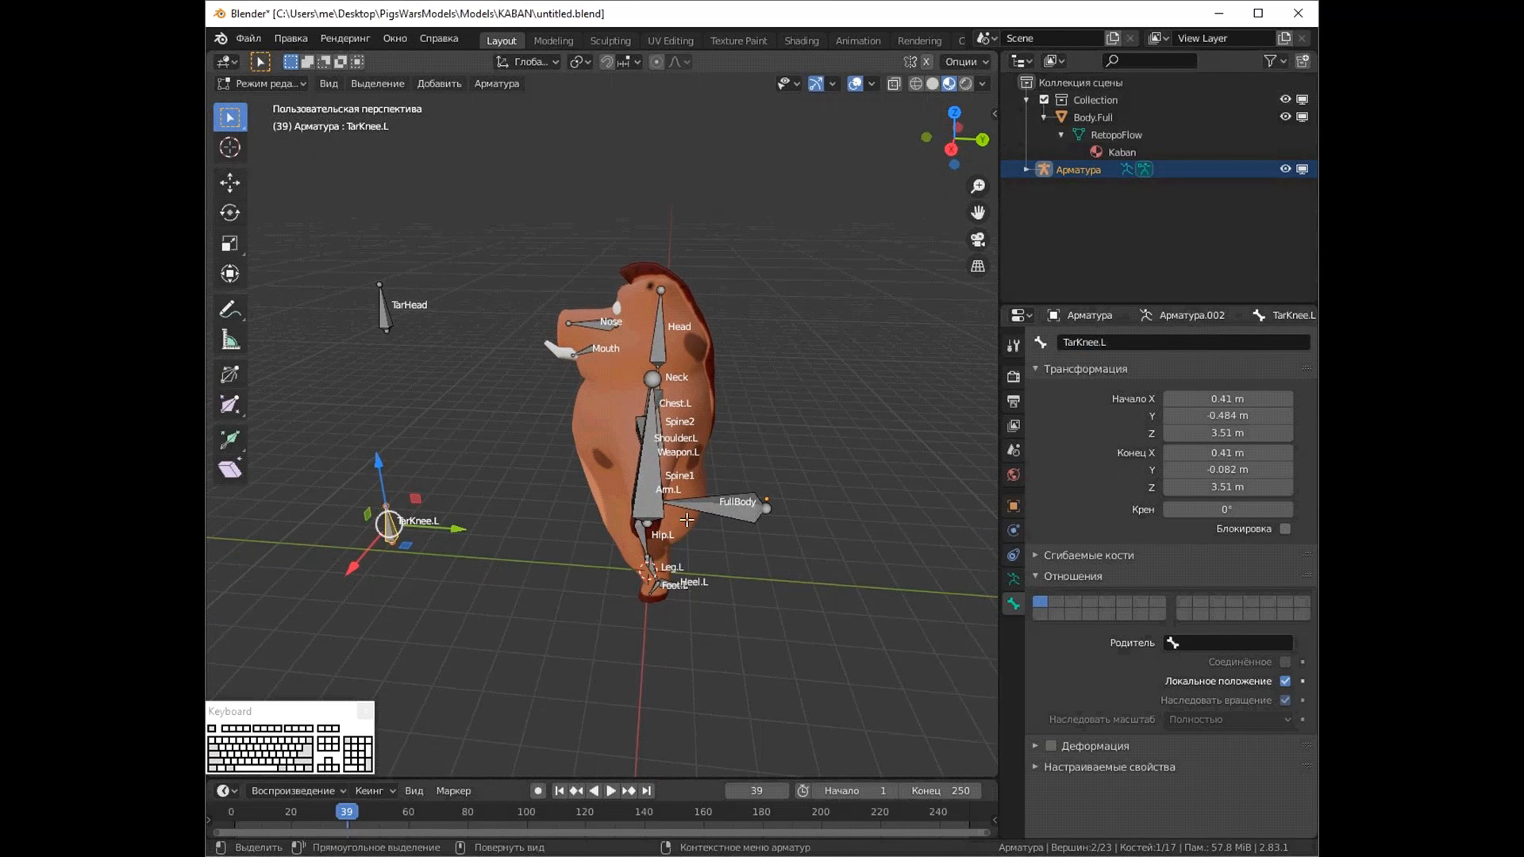
pyautogui.click(743, 514)
pyautogui.click(1053, 746)
# Try moving the Heel.L bone backward along the Y axis, then undo the move
pyautogui.moveTo(681, 630); pyautogui.dragTo(726, 623, button='middle')
pyautogui.scroll(3, 726, 623)
pyautogui.keyDown('shift'); pyautogui.moveTo(818, 611); pyautogui.dragTo(736, 491, button='middle'); pyautogui.keyUp('shift')
pyautogui.moveTo(736, 492); pyautogui.dragTo(482, 481, button='middle')
pyautogui.click(661, 544)
pyautogui.scroll(-2, 731, 520)
pyautogui.moveTo(698, 479); pyautogui.dragTo(757, 477)
pyautogui.hotkey('ctrl', 'z')
# Clear the parent of the Heel.L bone to detach it from Leg.L
pyautogui.scroll(3, 757, 478)
pyautogui.moveTo(757, 478)
pyautogui.mouseDown(button='middle')
pyautogui.moveTo(675, 492)
pyautogui.moveTo(774, 496)
pyautogui.mouseUp(button='middle')
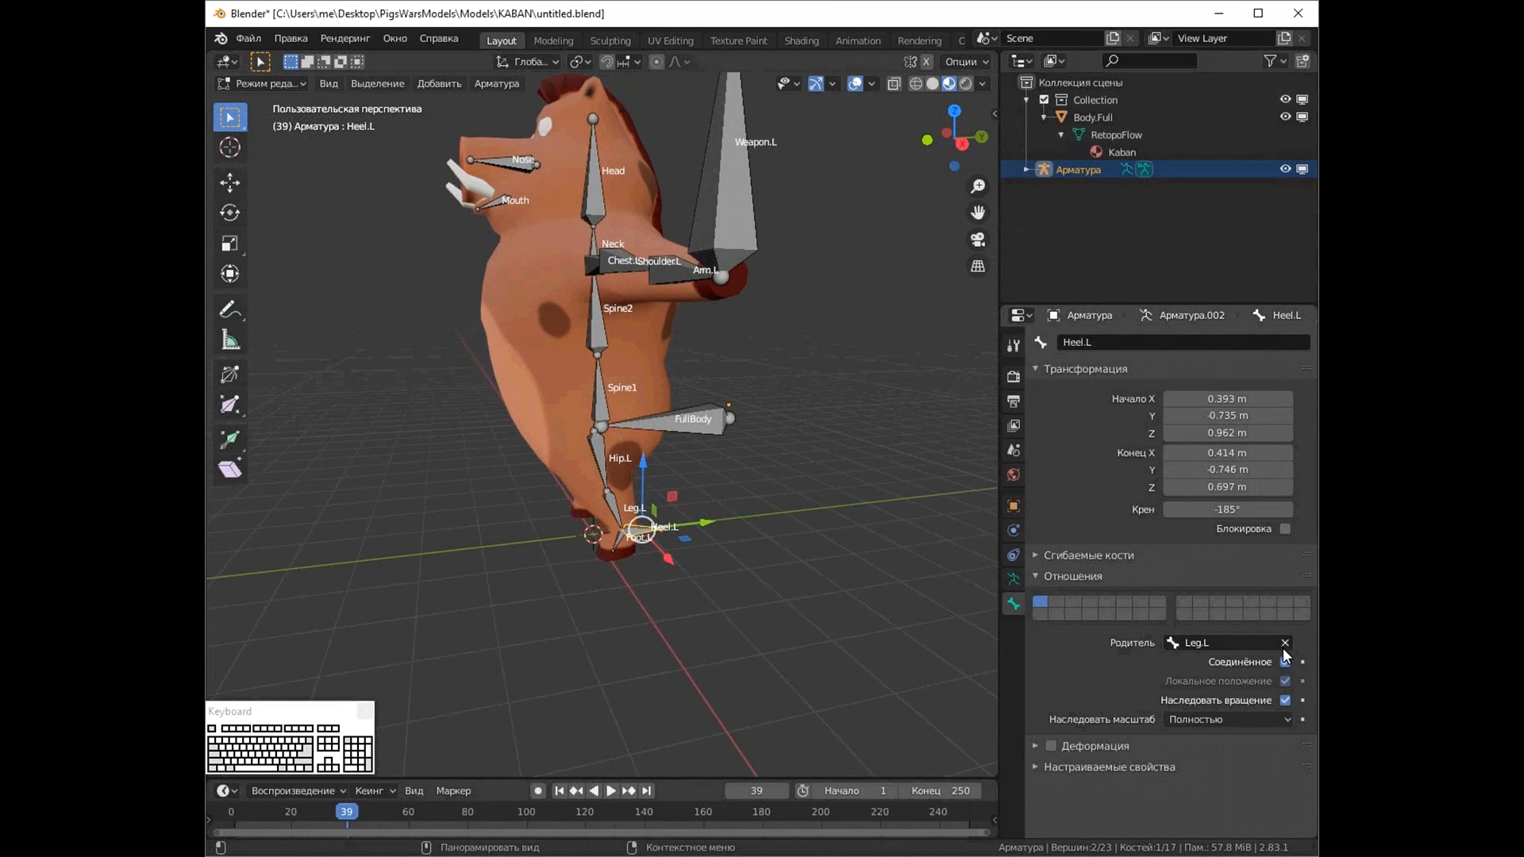
pyautogui.click(1284, 643)
pyautogui.moveTo(714, 571); pyautogui.dragTo(698, 603, button='middle')
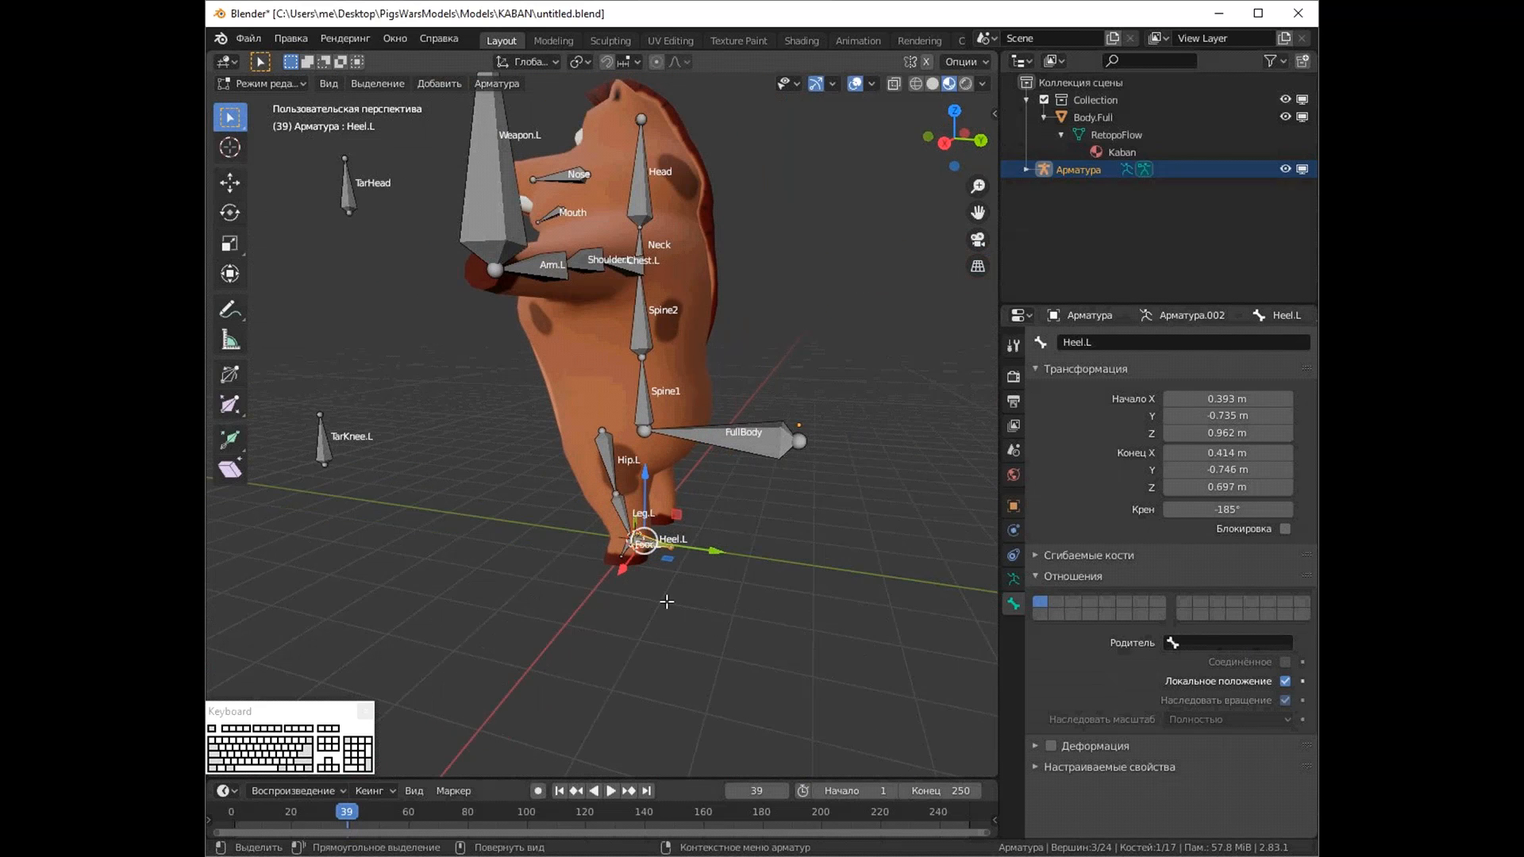
# Set FullBody as the parent of the TarHead, TarKnee.L and Heel.L bones
pyautogui.click(1227, 643)
pyautogui.click(1215, 679)
pyautogui.moveTo(783, 616); pyautogui.dragTo(802, 584, button='middle')
pyautogui.click(265, 449)
pyautogui.click(1228, 642)
pyautogui.click(646, 536)
pyautogui.click(1188, 644)
pyautogui.click(1172, 719)
pyautogui.moveTo(570, 581); pyautogui.dragTo(738, 548, button='middle')
pyautogui.scroll(-3, 738, 547)
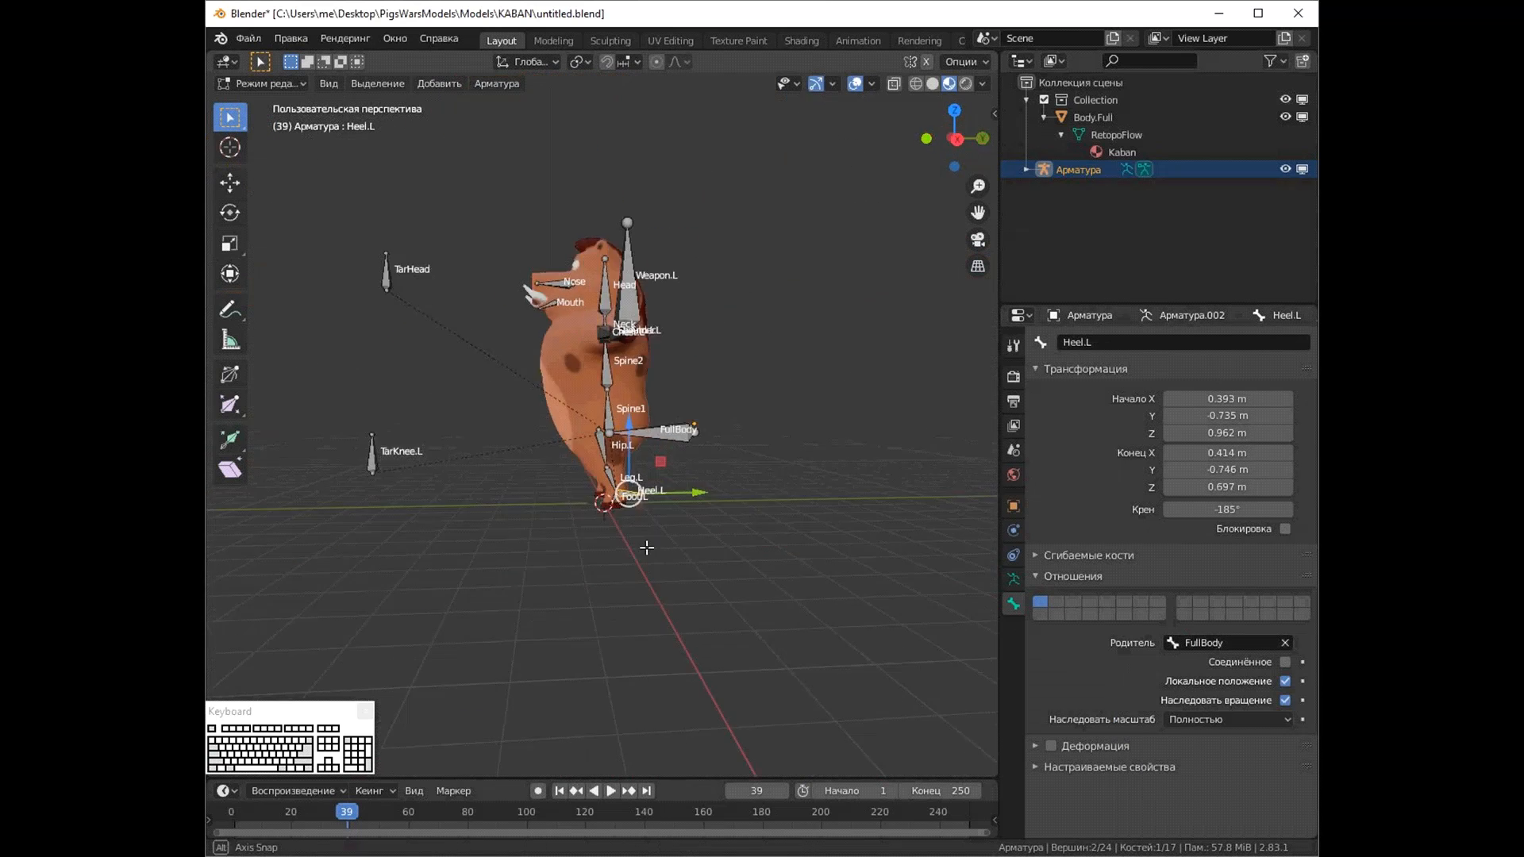
# Test moving the FullBody bone in Pose Mode, cancel the move and return to Edit Mode
pyautogui.moveTo(680, 433); pyautogui.dragTo(675, 483, button='middle')
pyautogui.scroll(2, 675, 482)
pyautogui.click(278, 143)
pyautogui.press('g')
pyautogui.rightClick(776, 435)
pyautogui.click(264, 83)
pyautogui.click(286, 127)
# Set Head as the parent of the Nose and Mouth bones
pyautogui.moveTo(444, 262); pyautogui.dragTo(512, 282, button='middle')
pyautogui.click(521, 195)
pyautogui.click(1173, 645)
pyautogui.click(1173, 731)
pyautogui.click(509, 233)
pyautogui.click(1176, 643)
pyautogui.click(1162, 734)
# Parent the Hip.L bone to Spine1 and toggle the deform option of one more bone
pyautogui.moveTo(834, 476); pyautogui.dragTo(606, 449, button='middle')
pyautogui.scroll(3, 721, 492)
pyautogui.click(615, 461)
pyautogui.click(1190, 645)
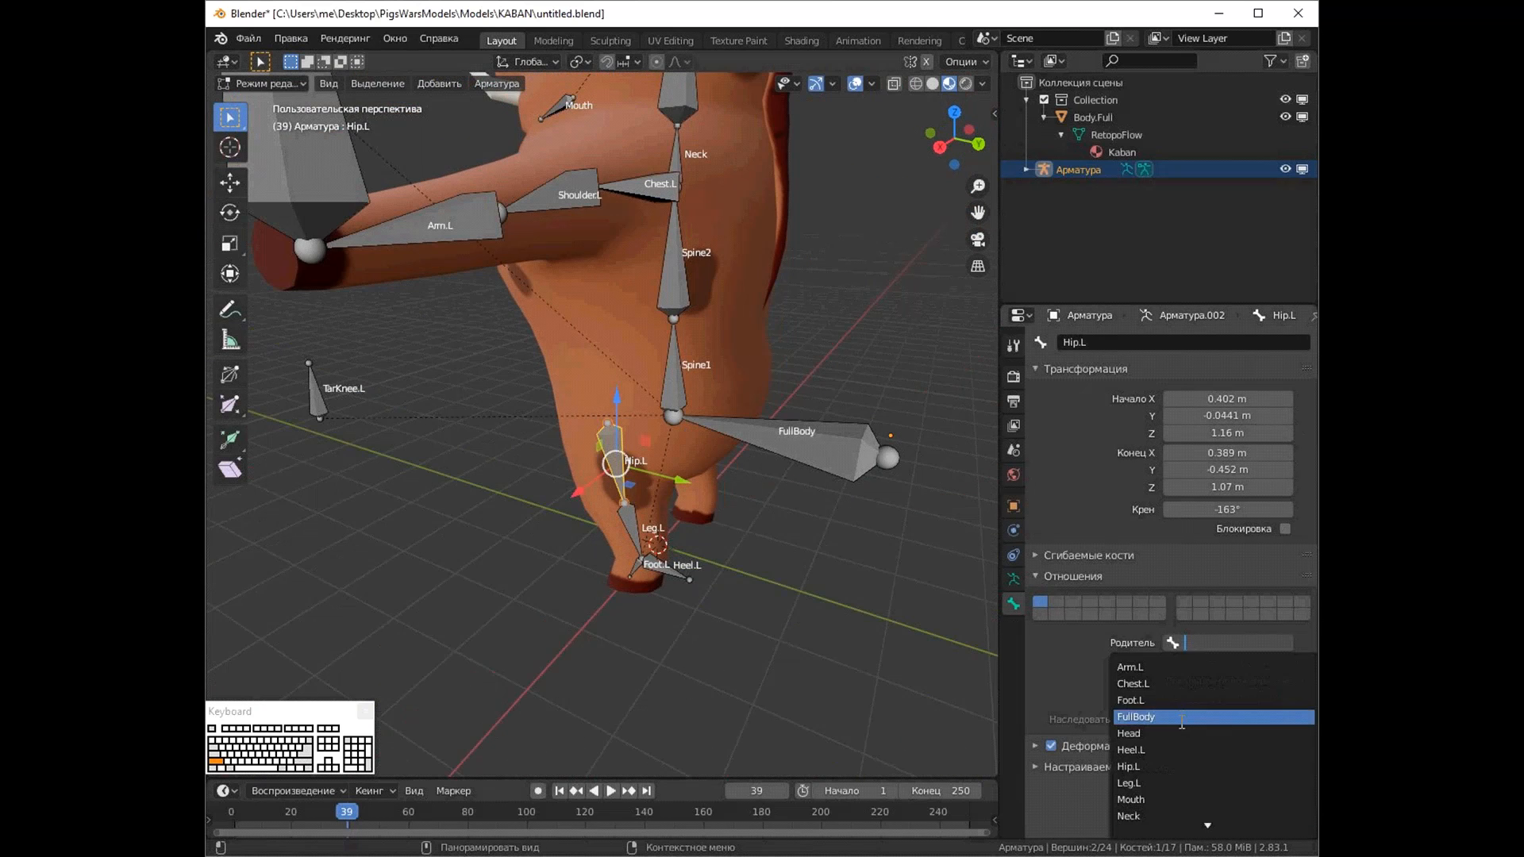
pyautogui.click(1155, 802)
pyautogui.moveTo(793, 532)
pyautogui.mouseDown(button='middle')
pyautogui.moveTo(992, 525)
pyautogui.moveTo(759, 517)
pyautogui.moveTo(622, 553)
pyautogui.moveTo(677, 581)
pyautogui.moveTo(772, 500)
pyautogui.moveTo(796, 504)
pyautogui.mouseUp(button='middle')
pyautogui.scroll(-4, 679, 579)
pyautogui.click(755, 305)
pyautogui.click(1051, 746)
pyautogui.moveTo(837, 454); pyautogui.dragTo(744, 468, button='middle')
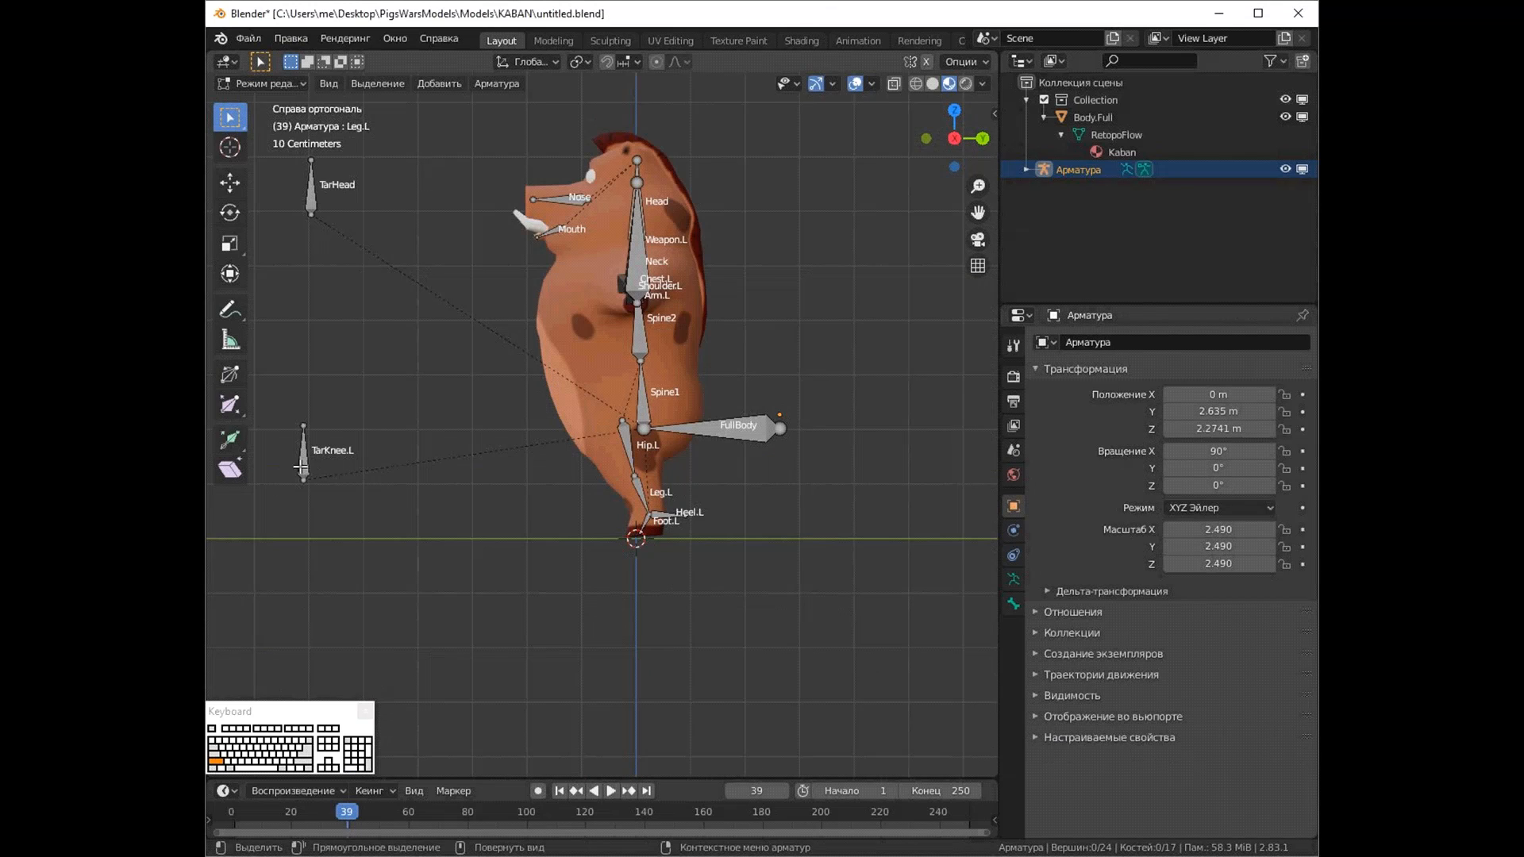
# Change the parent of TarKnee.L to Heel.L and the parent of TarHead to Head
pyautogui.click(302, 465)
pyautogui.click(1013, 604)
pyautogui.click(1217, 643)
pyautogui.click(1238, 745)
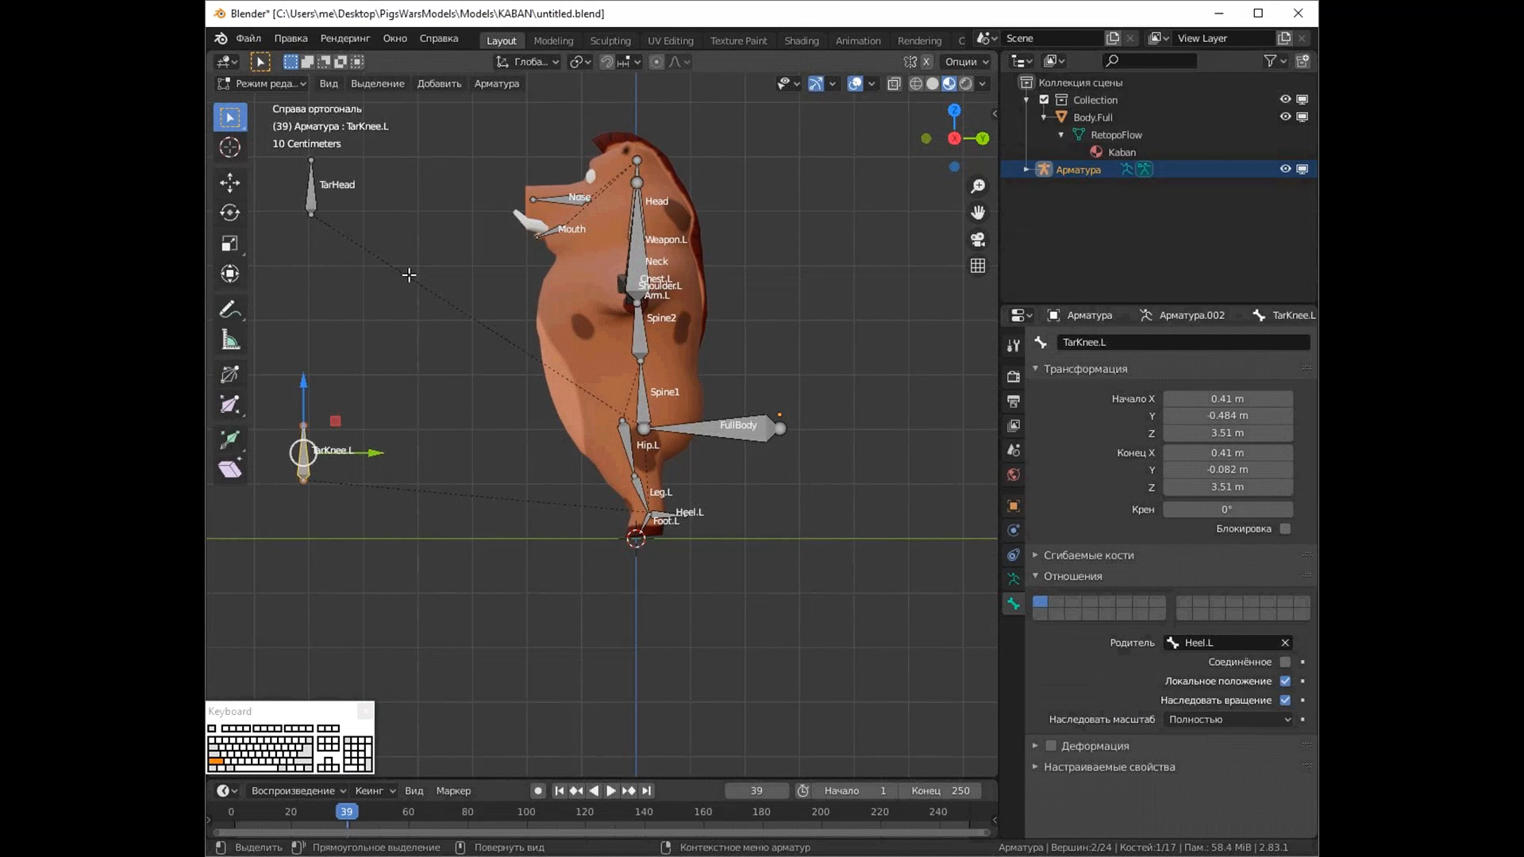
pyautogui.click(311, 187)
pyautogui.click(1210, 643)
pyautogui.click(1214, 731)
# Switch the armature to Pose Mode and add an Inverse Kinematics constraint to the Leg.L bone
pyautogui.moveTo(451, 346); pyautogui.dragTo(290, 115, button='middle')
pyautogui.click(291, 143)
pyautogui.scroll(4, 735, 397)
pyautogui.scroll(-2, 640, 384)
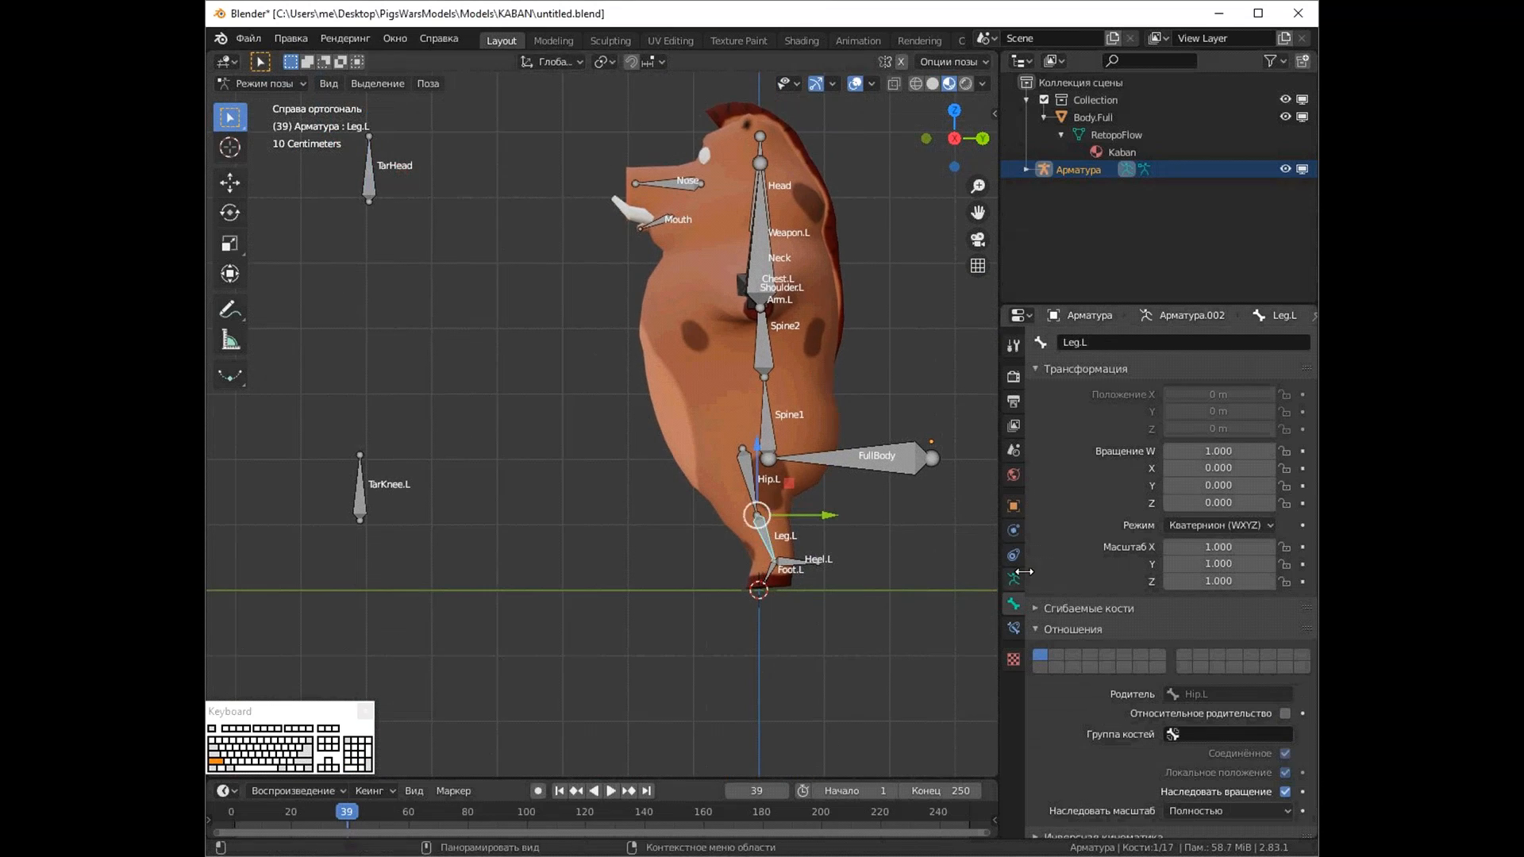
pyautogui.click(1013, 580)
pyautogui.click(1071, 342)
pyautogui.click(1031, 419)
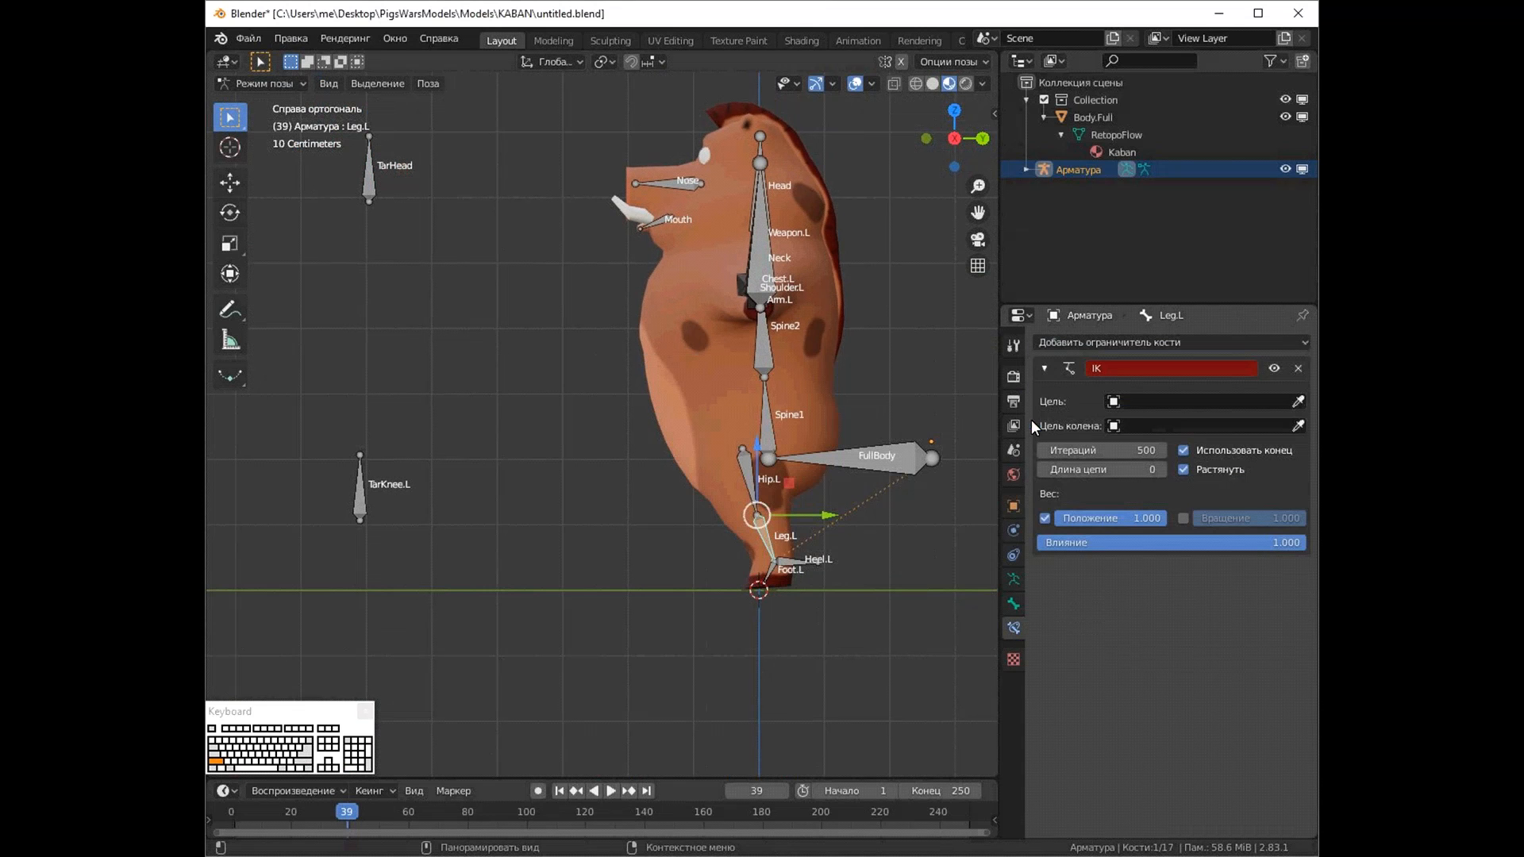
# Set the IK target to the Heel.L bone of the Арматура object with a chain length of 2
pyautogui.click(1136, 402)
pyautogui.click(1126, 438)
pyautogui.click(1133, 426)
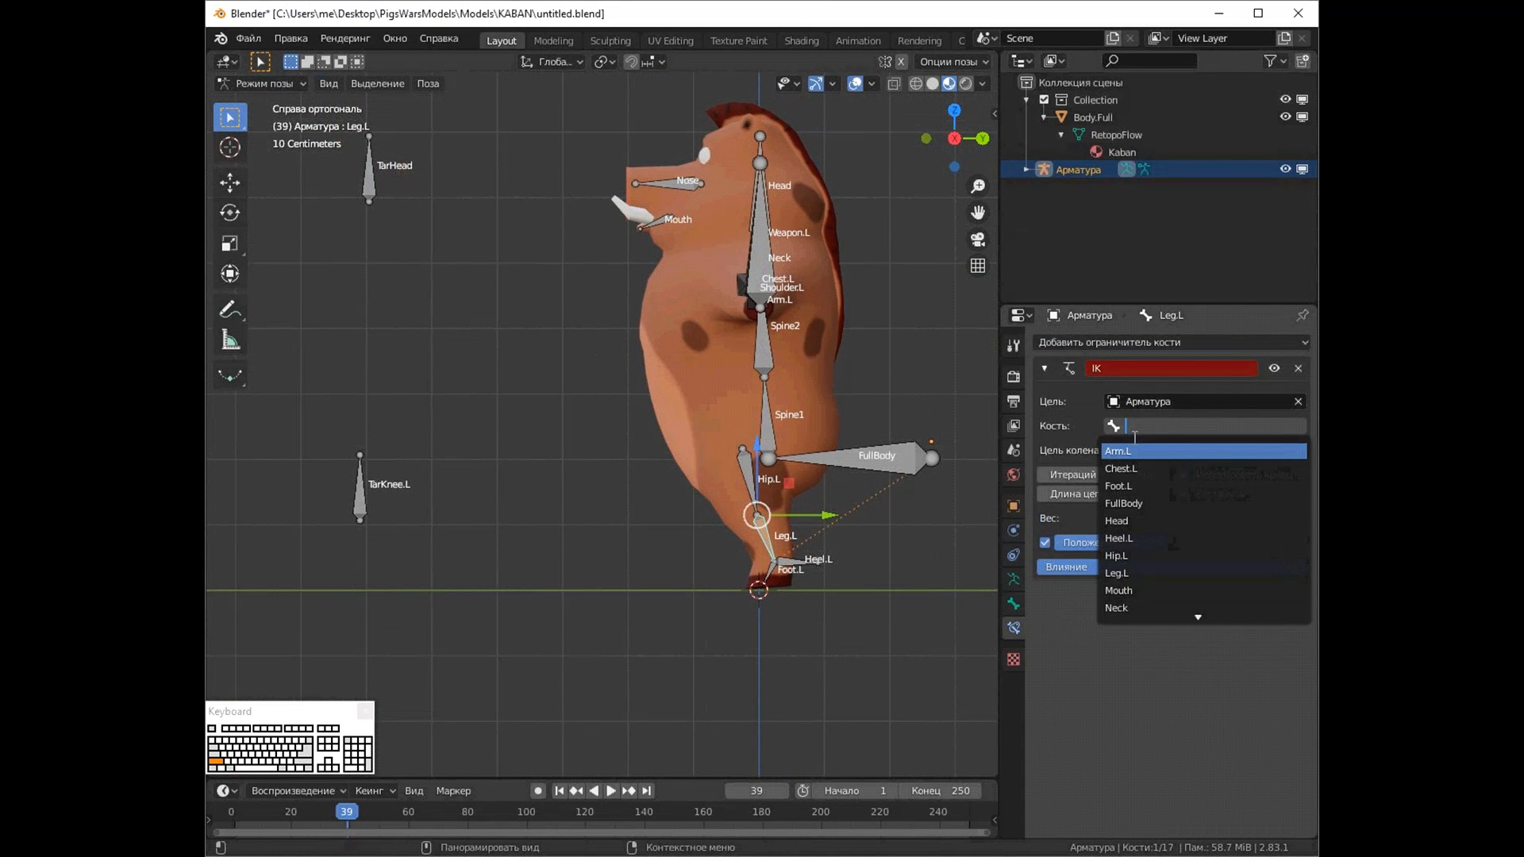
pyautogui.click(1145, 537)
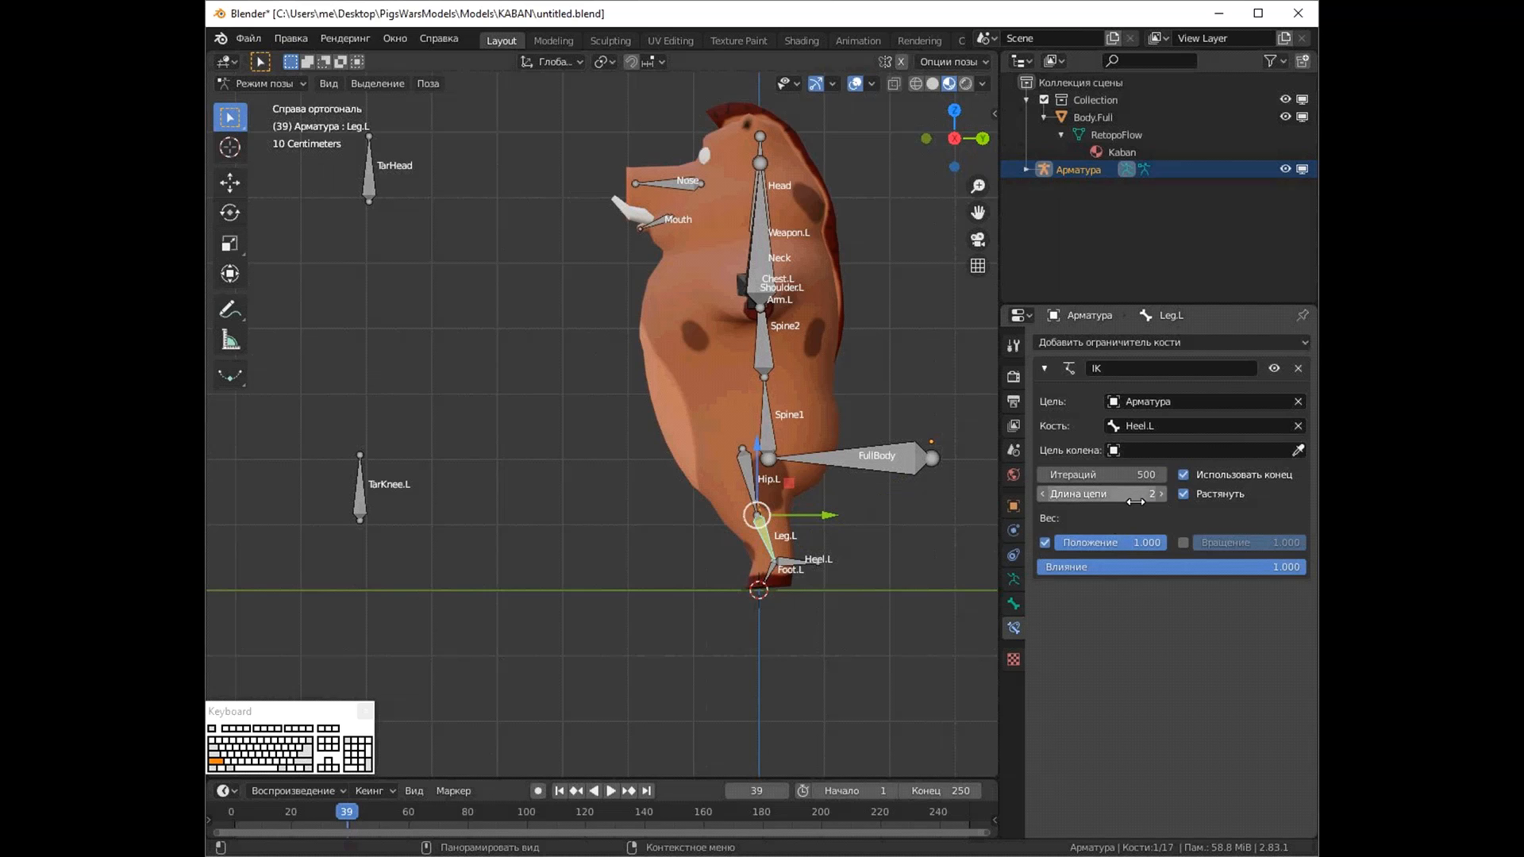
# Set the IK pole target to the TarKnee.L bone of the Арматура object with a pole angle of 90°
pyautogui.click(1139, 450)
pyautogui.click(1145, 493)
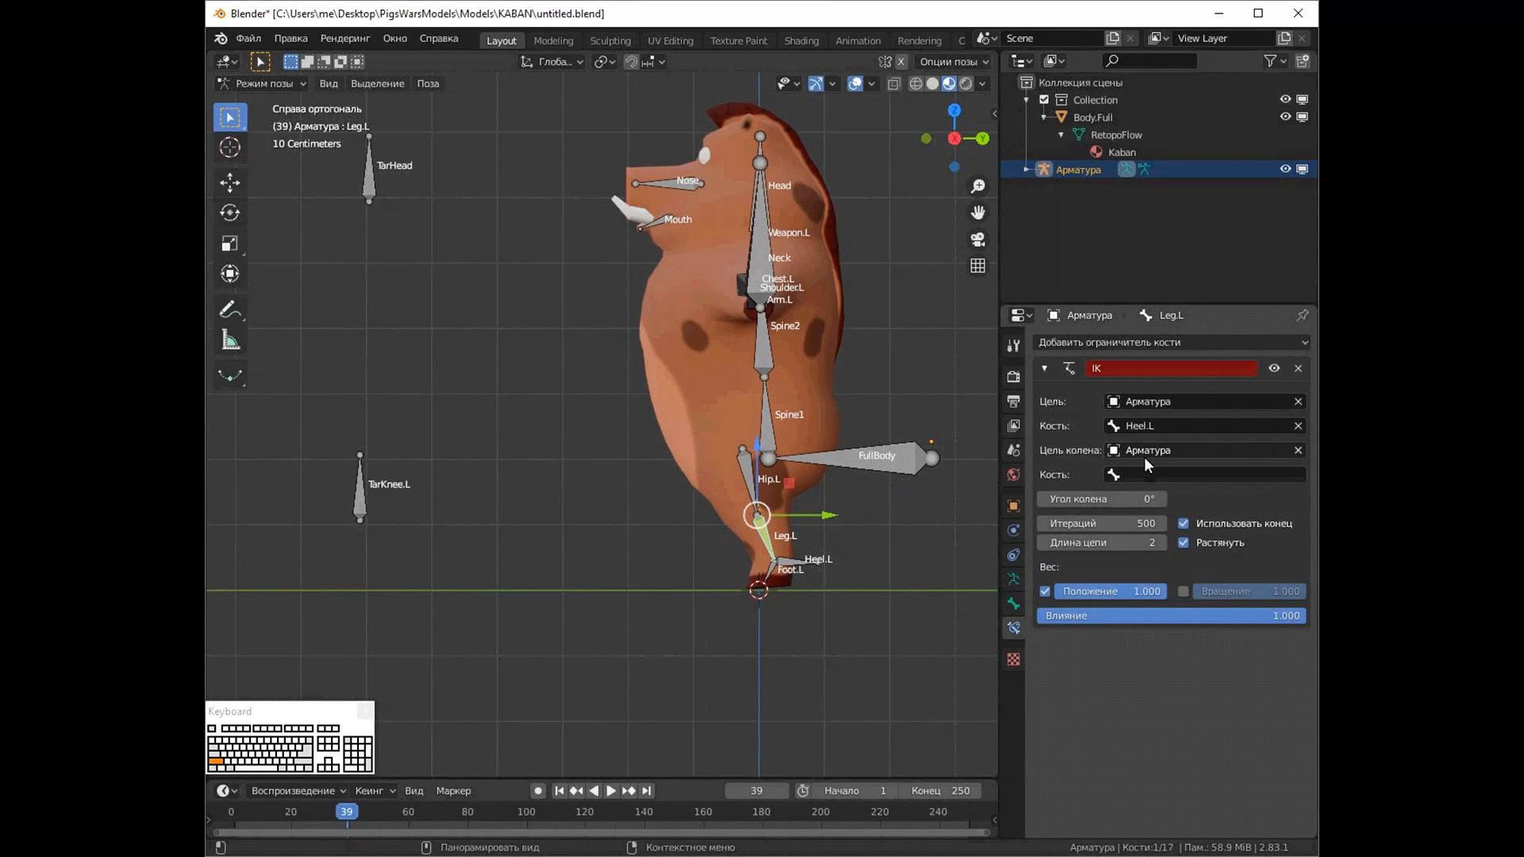
pyautogui.click(1138, 474)
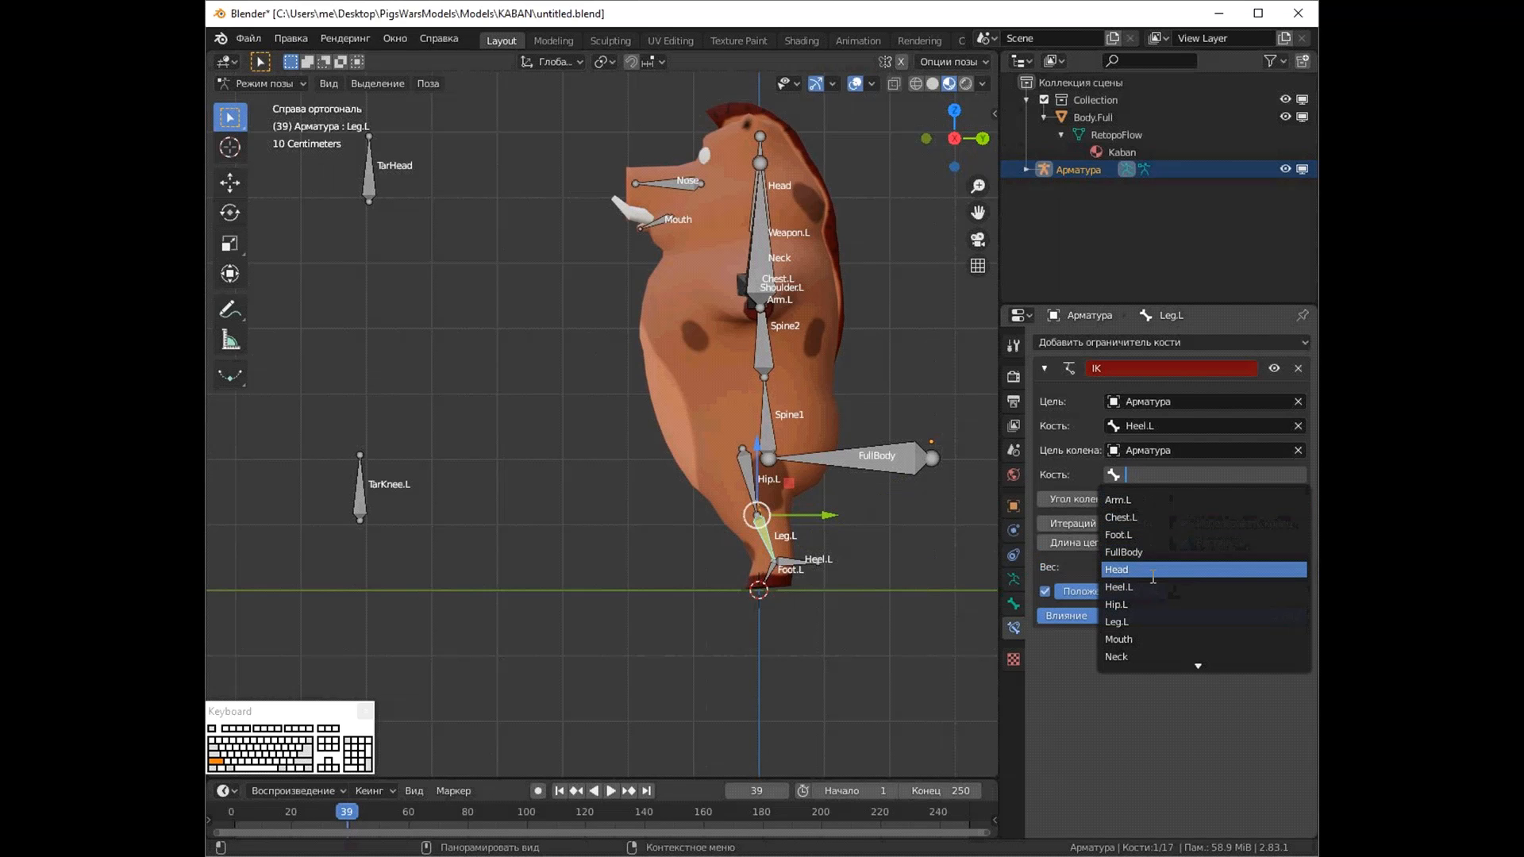
pyautogui.click(1141, 640)
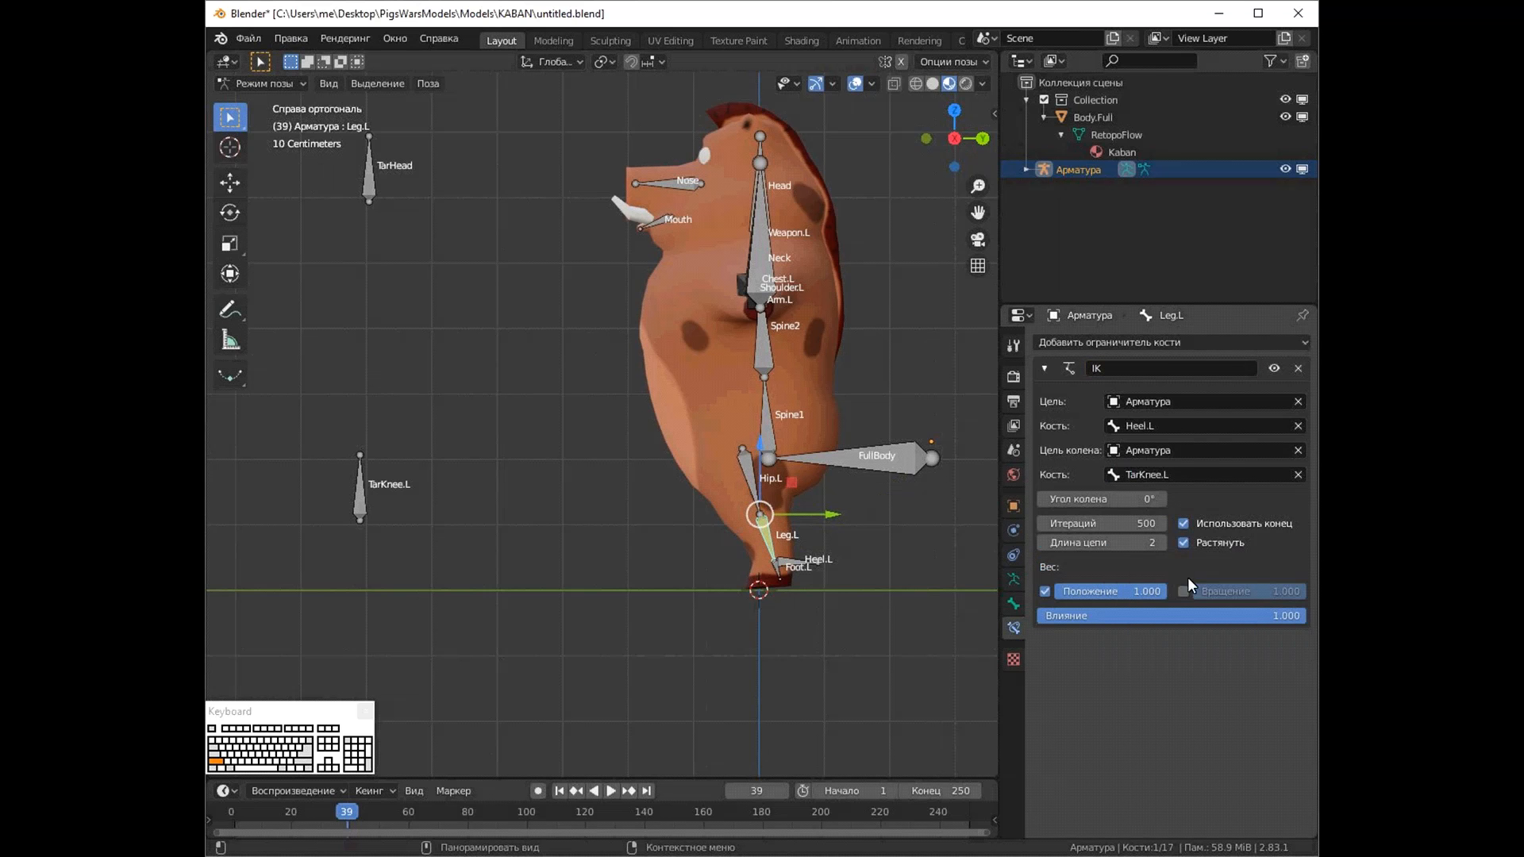
pyautogui.press('Return')
# Try moving the Heel.L bone up in the side view to test the left leg's bend, and undo the move
pyautogui.scroll(1, 873, 556)
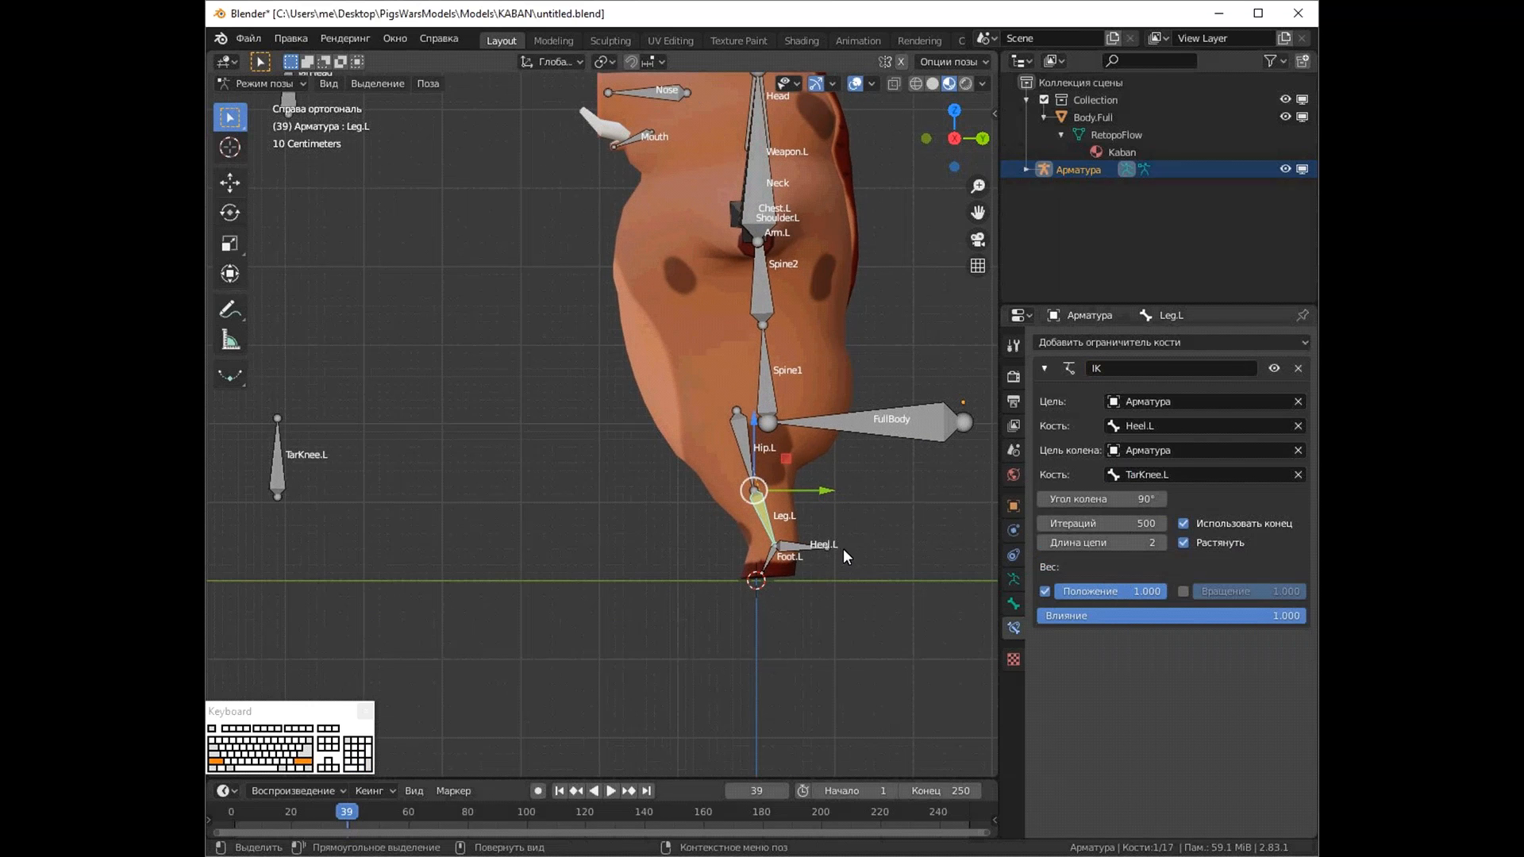
pyautogui.click(802, 544)
pyautogui.press('g')
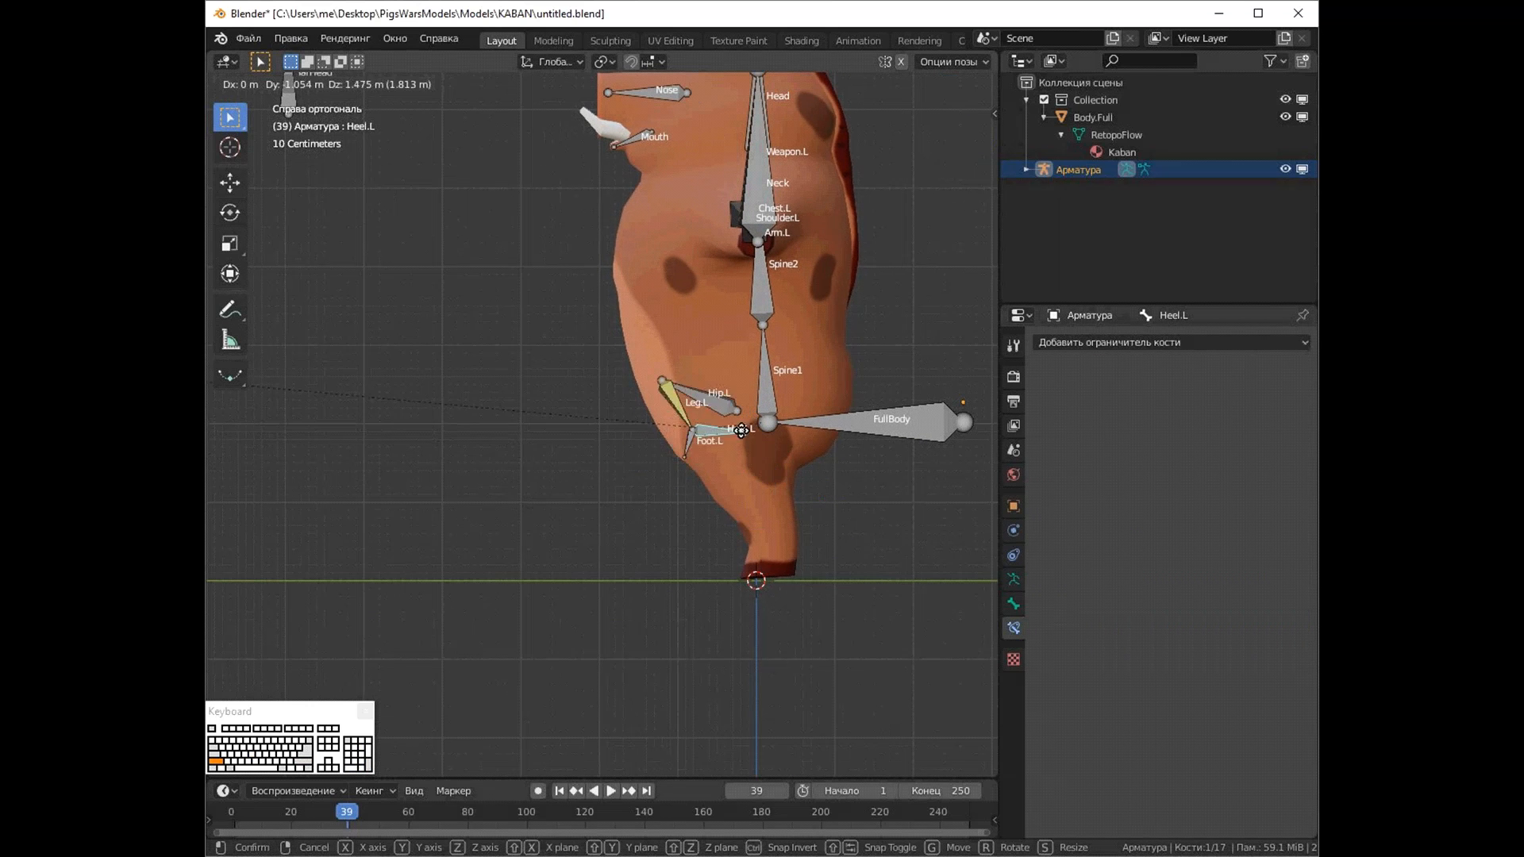
pyautogui.click(719, 423)
pyautogui.press('KP_1')
pyautogui.scroll(-3, 720, 429)
pyautogui.moveTo(724, 441); pyautogui.dragTo(702, 540, button='middle')
pyautogui.press('KP_1')
pyautogui.hotkey('ctrl', 'z')
# Test the left leg's inverse kinematics again by moving the Heel.L bone upward and toward the front of the body
pyautogui.press('KP_1')
pyautogui.click(575, 501)
pyautogui.moveTo(630, 521); pyautogui.dragTo(647, 523)
pyautogui.press('KP_3')
pyautogui.scroll(4, 715, 556)
pyautogui.click(754, 569)
pyautogui.scroll(-2, 738, 556)
pyautogui.press('g')
pyautogui.click(643, 507)
pyautogui.moveTo(647, 512); pyautogui.dragTo(595, 548, button='middle')
pyautogui.scroll(4, 658, 532)
# Try a pole angle of 0° on the Leg.L IK constraint and restore it to 90°
pyautogui.click(550, 437)
pyautogui.click(1119, 502)
pyautogui.write('0')
pyautogui.press('Return')
pyautogui.click(1089, 502)
pyautogui.write('90')
pyautogui.press('Return')
# Try the Leg.L IK constraint with tail use switched off and on again and with a different iteration count
pyautogui.moveTo(817, 524); pyautogui.dragTo(608, 524, button='middle')
pyautogui.click(1184, 523)
pyautogui.click(1184, 524)
pyautogui.click(1118, 524)
pyautogui.write('100')
pyautogui.press('Return')
pyautogui.moveTo(812, 588); pyautogui.dragTo(638, 588, button='middle')
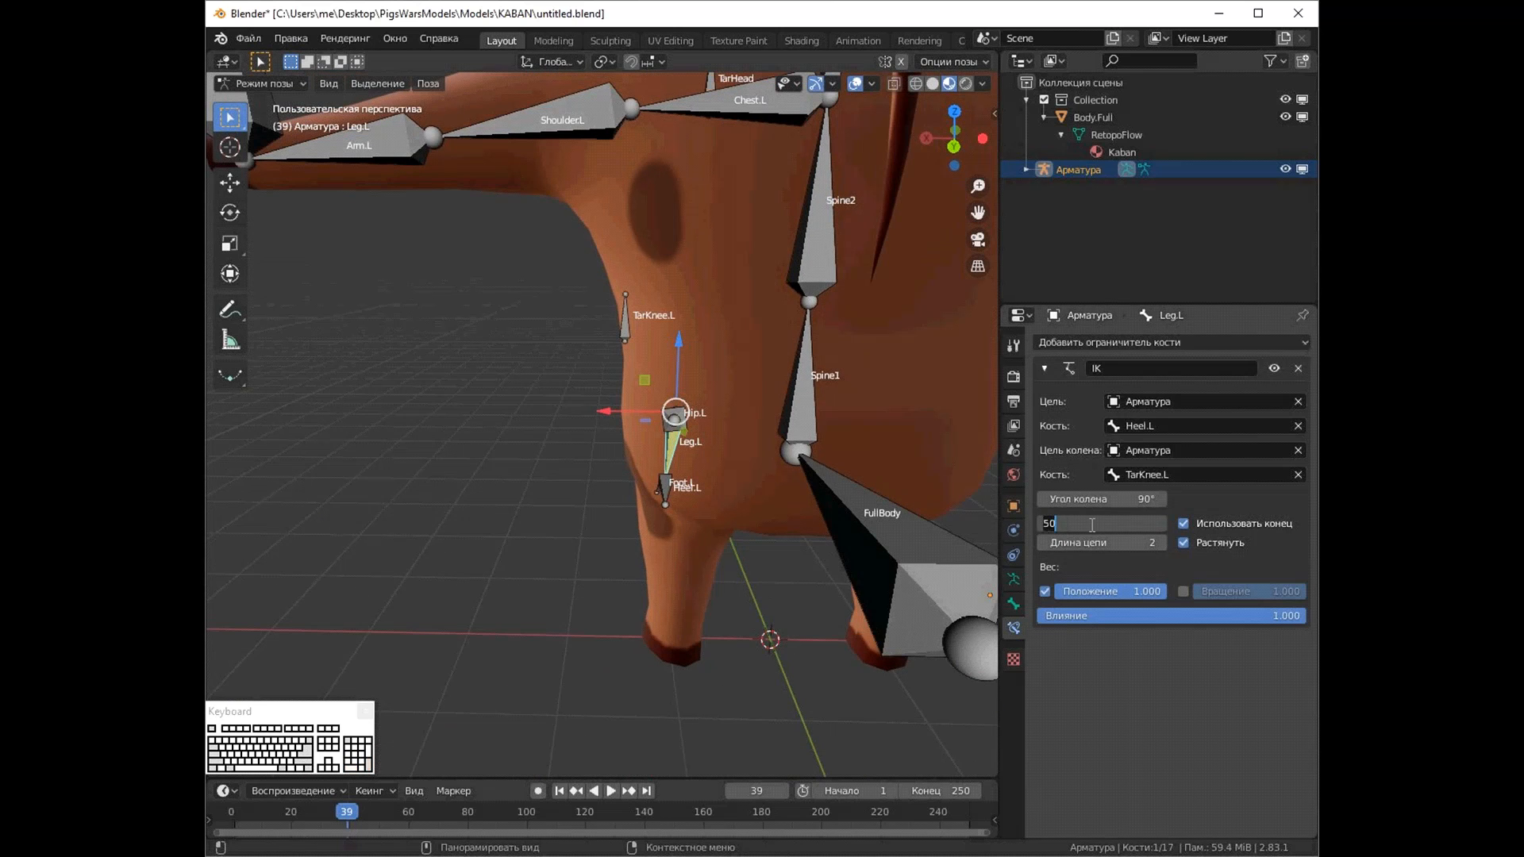
# Try a pole angle of 74.5° on the Leg.L IK constraint
pyautogui.click(1118, 496)
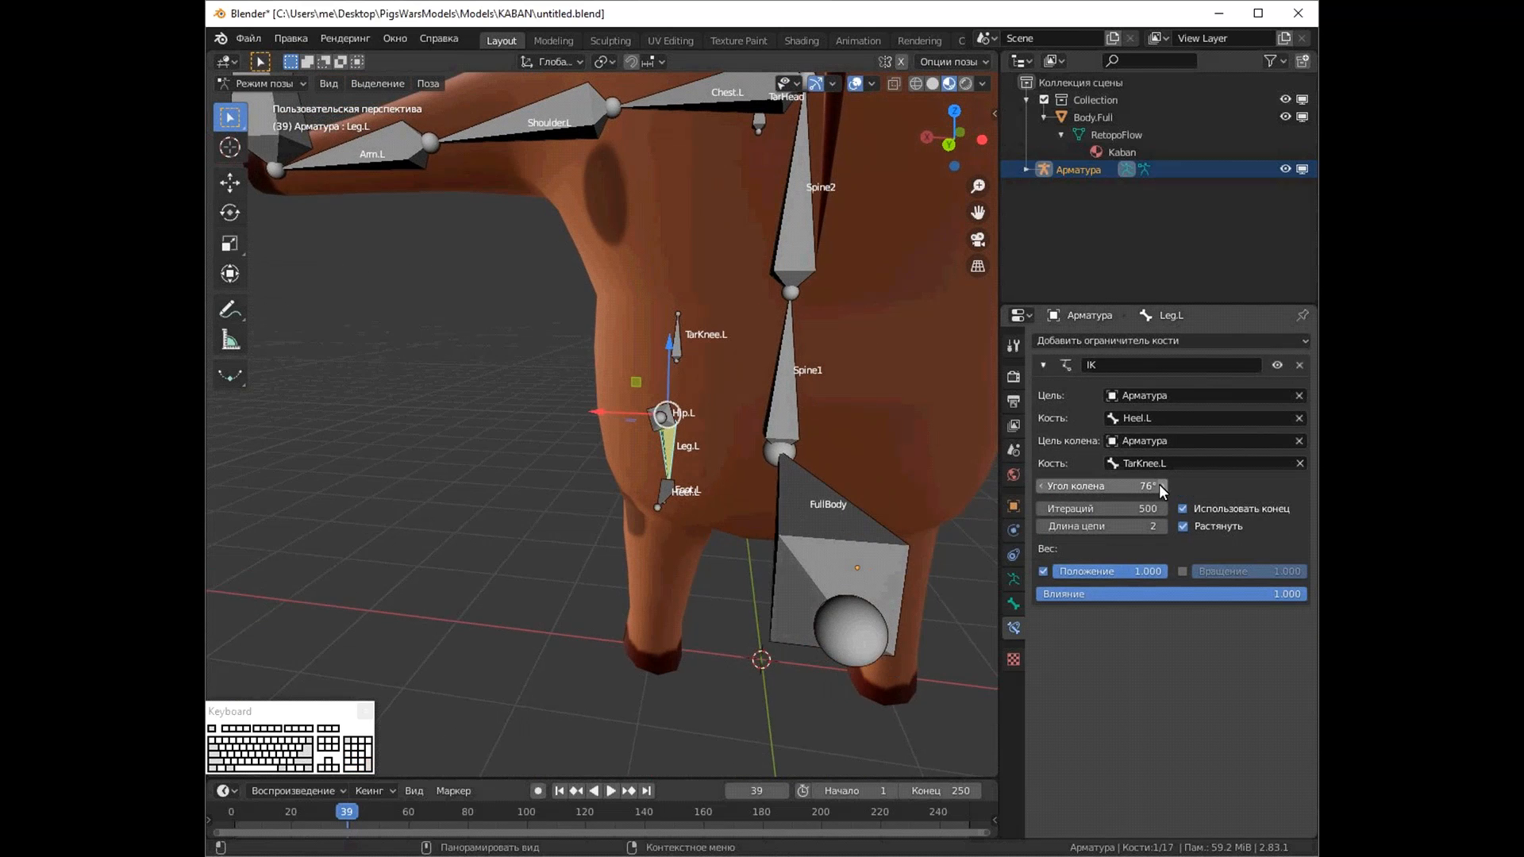
pyautogui.moveTo(794, 547); pyautogui.dragTo(594, 450, button='middle')
pyautogui.scroll(-5, 467, 565)
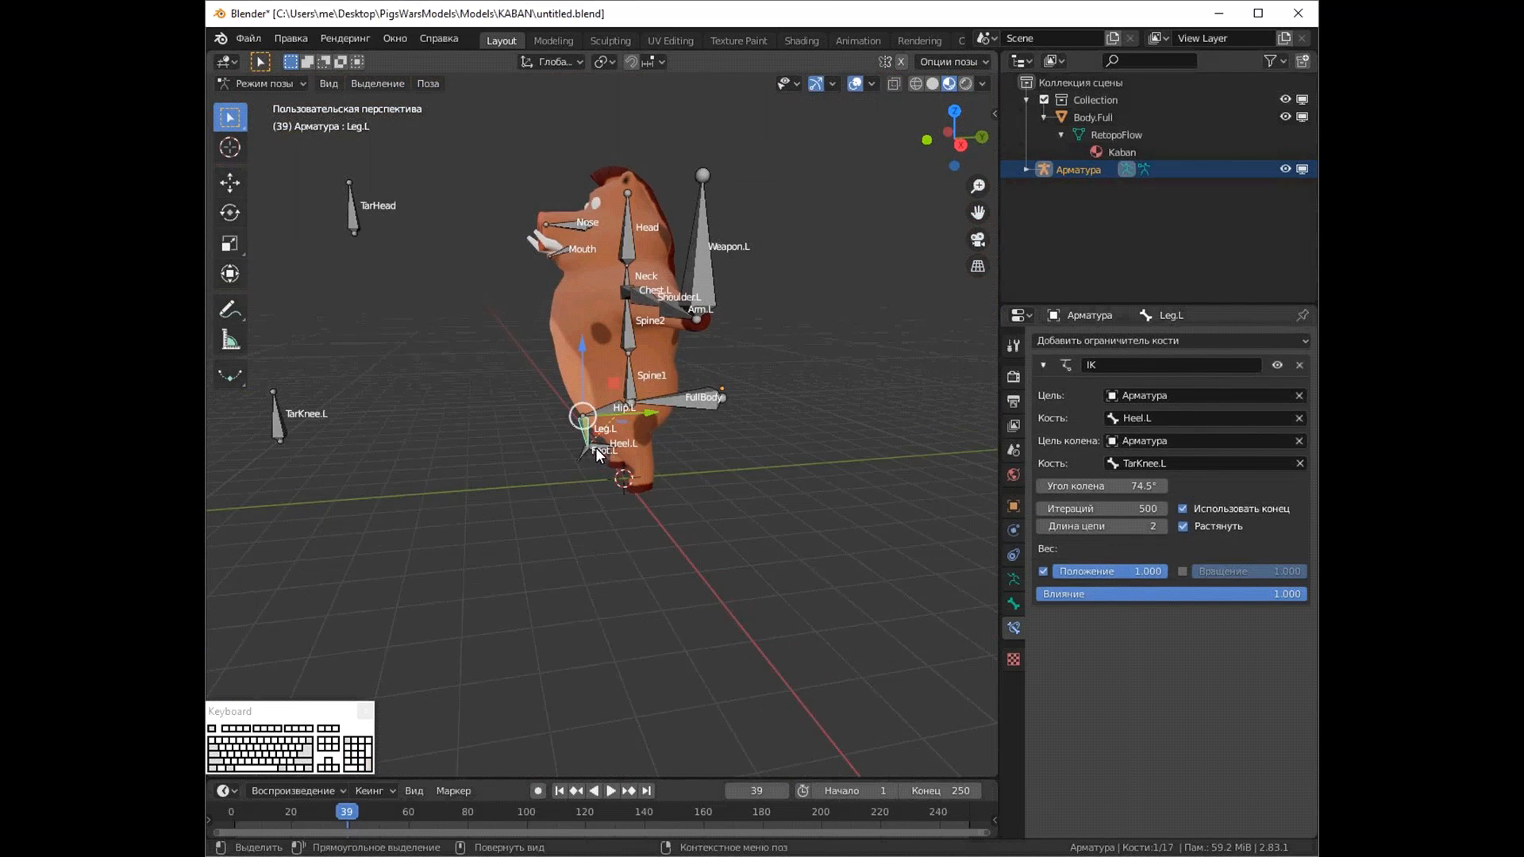
# Raise the Heel.L bone in the side view to test how the left leg bends
pyautogui.scroll(5, 593, 449)
pyautogui.click(573, 507)
pyautogui.press('KP_1')
pyautogui.press('KP_3')
pyautogui.press('KP_3')
pyautogui.press('g')
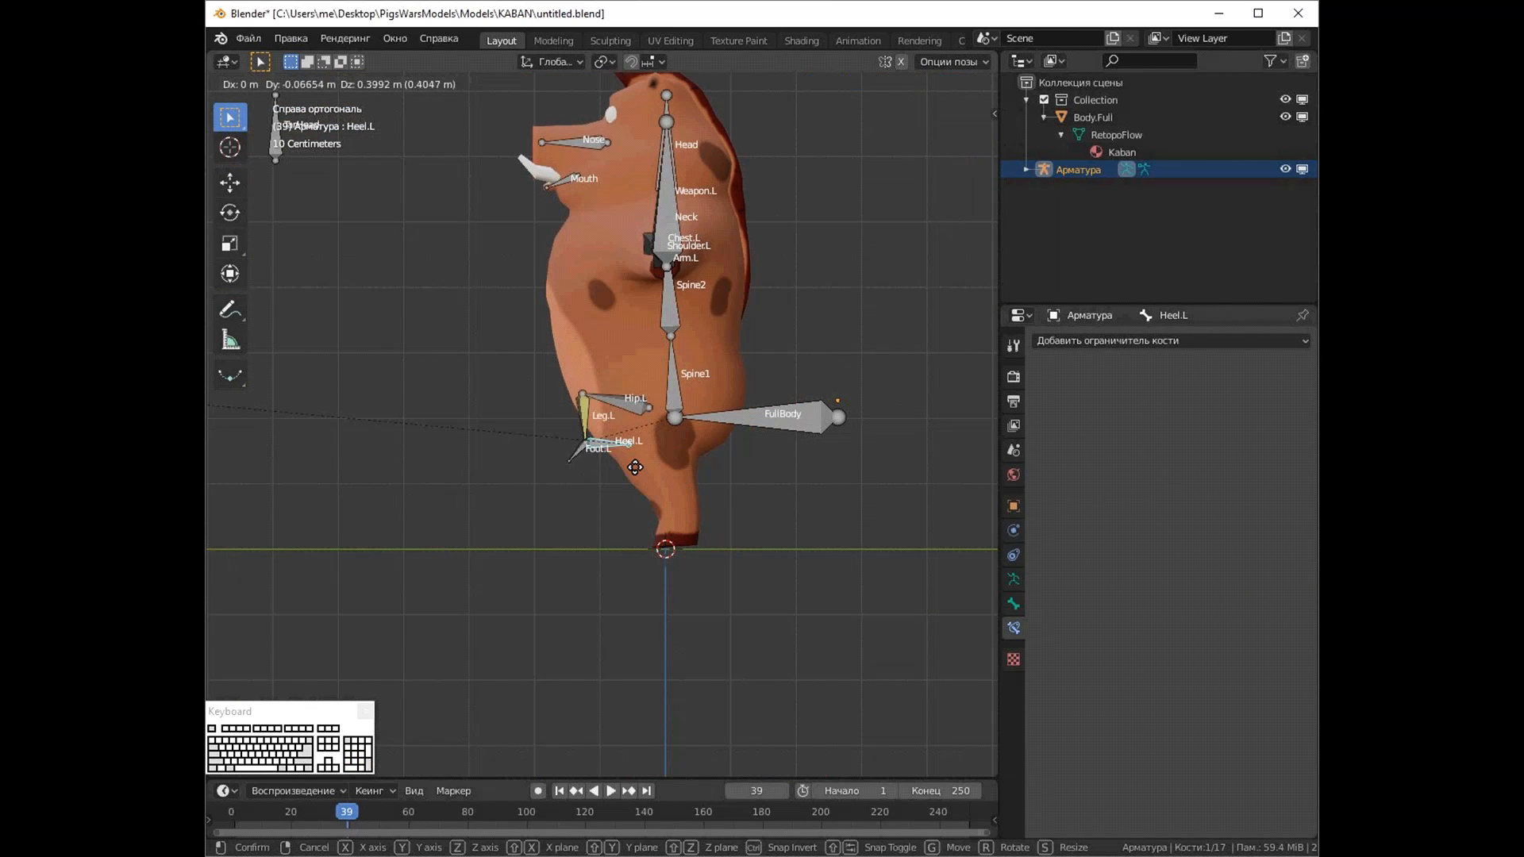
pyautogui.click(599, 431)
pyautogui.moveTo(600, 431); pyautogui.dragTo(721, 514, button='middle')
# Try moving the TarKnee.L bone along the X axis in the front view to line it up with the left leg
pyautogui.click(577, 429)
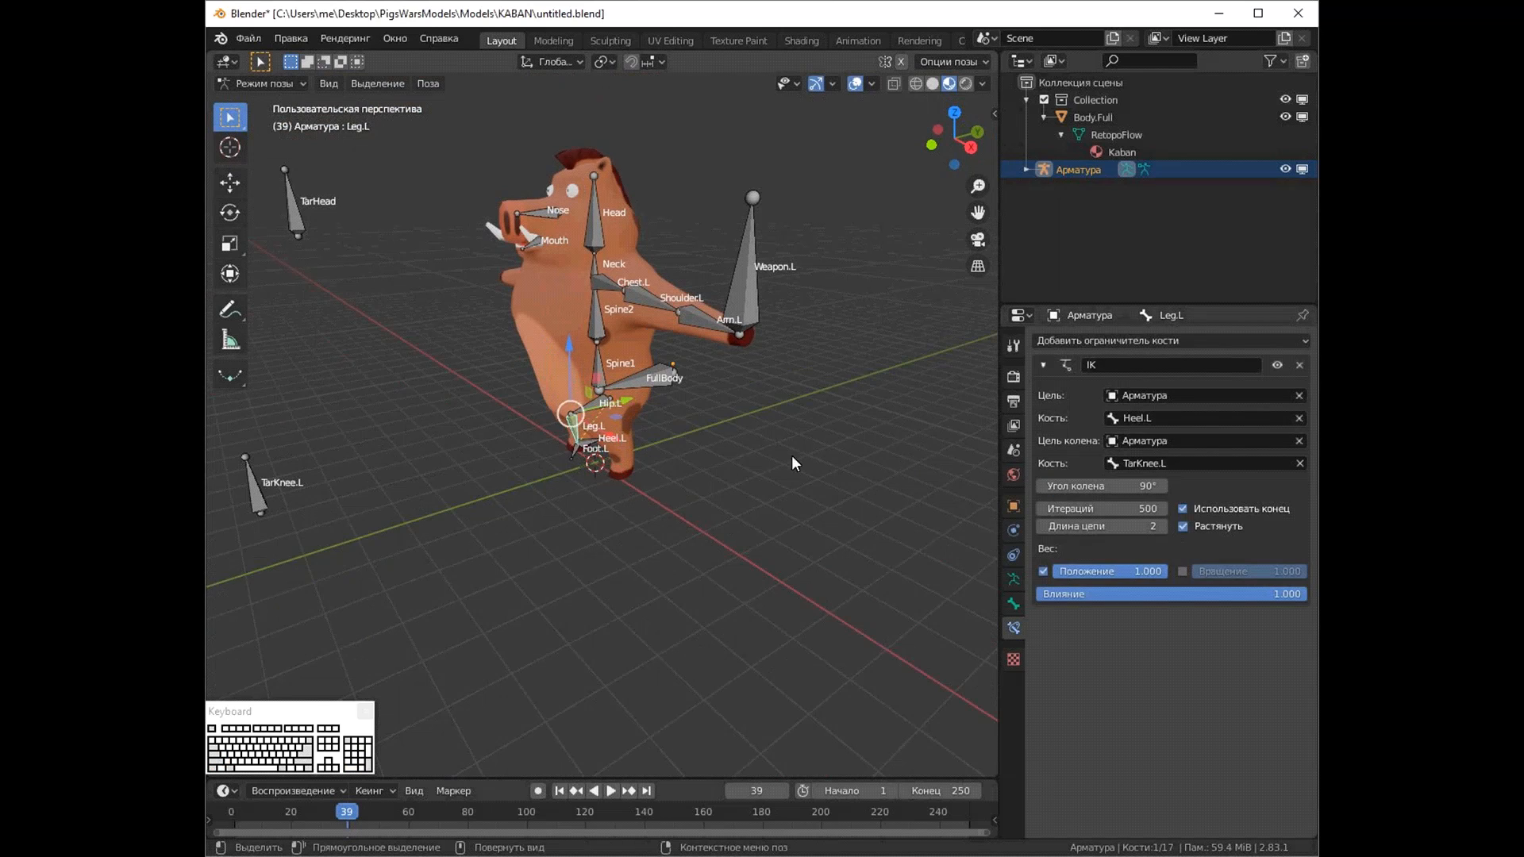
pyautogui.moveTo(585, 549); pyautogui.dragTo(708, 582, button='middle')
pyautogui.click(708, 593)
pyautogui.press('KP_1')
pyautogui.press('g')
pyautogui.press('x')
pyautogui.click(750, 435)
pyautogui.moveTo(750, 436); pyautogui.dragTo(787, 535, button='middle')
pyautogui.press('KP_1')
pyautogui.press('g')
pyautogui.press('x')
pyautogui.click(638, 432)
# Try a pole angle of 75.9° on the Leg.L IK constraint with the knee target repositioned
pyautogui.scroll(5, 587, 450)
pyautogui.click(516, 469)
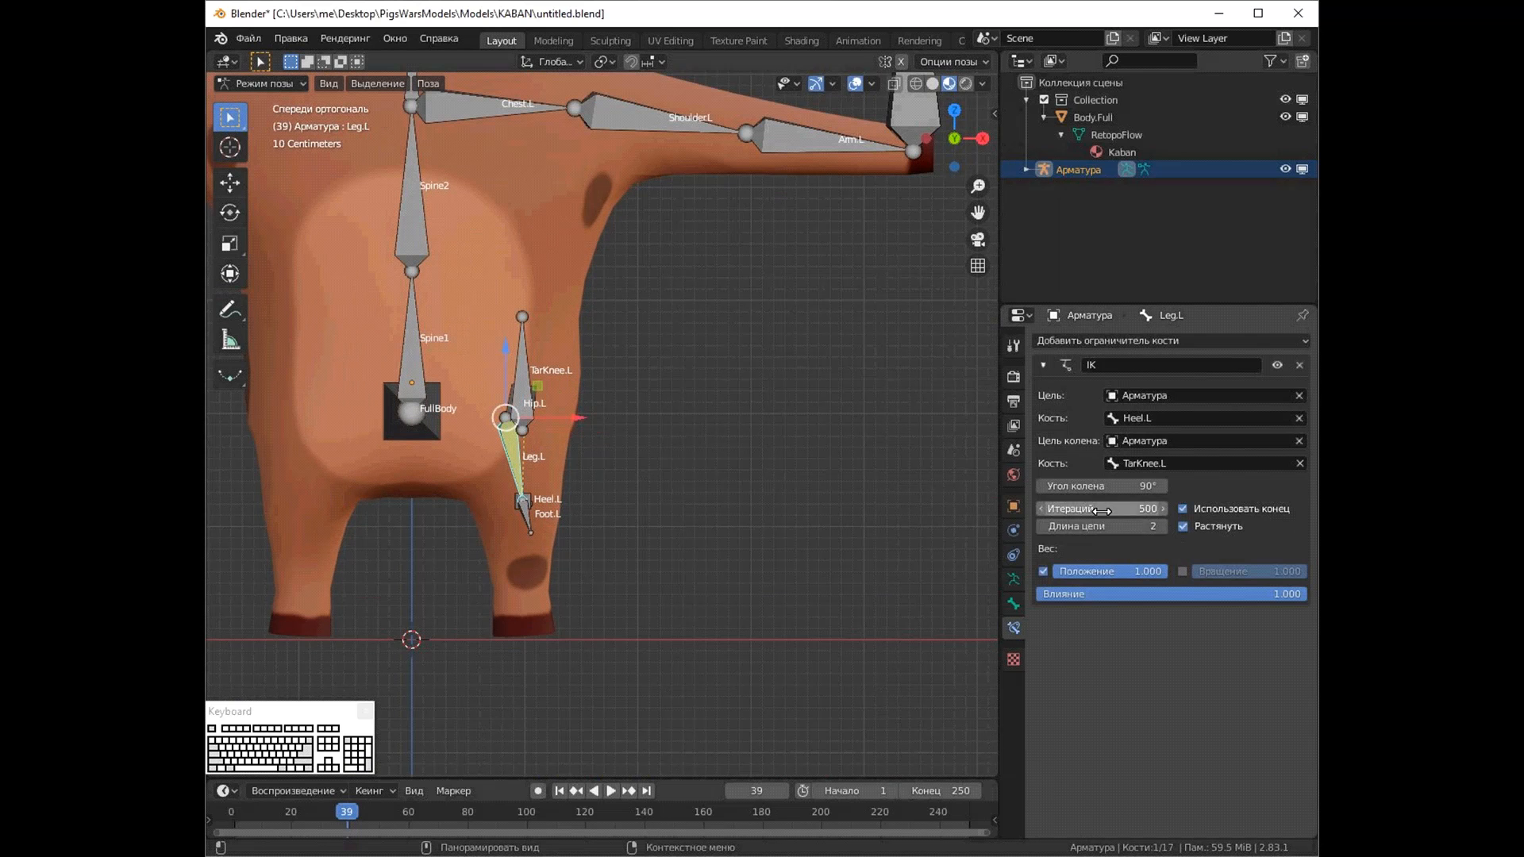
pyautogui.click(1183, 526)
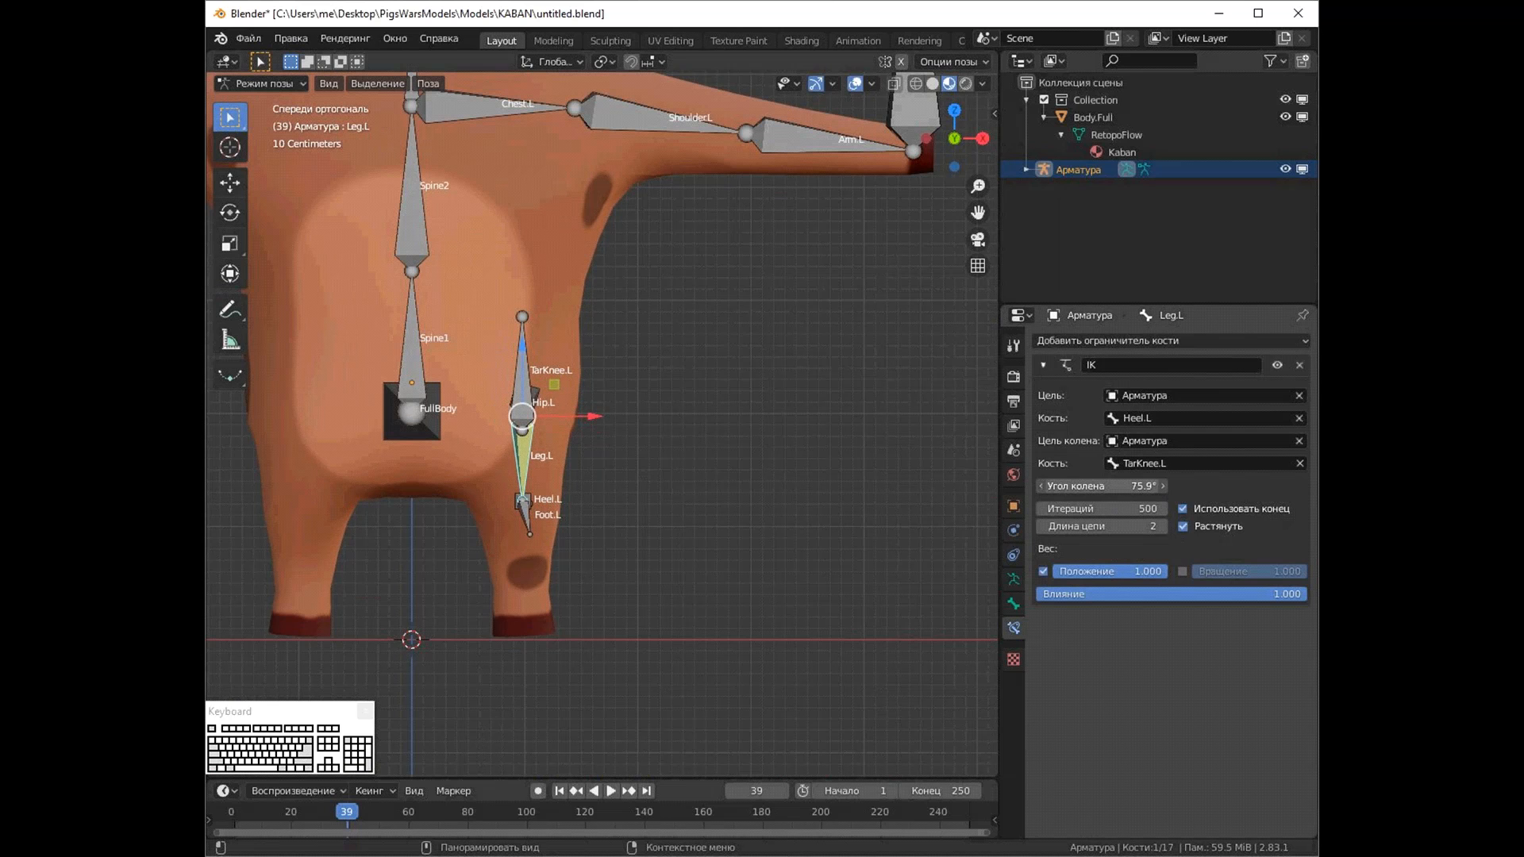
pyautogui.moveTo(820, 470); pyautogui.dragTo(673, 479, button='middle')
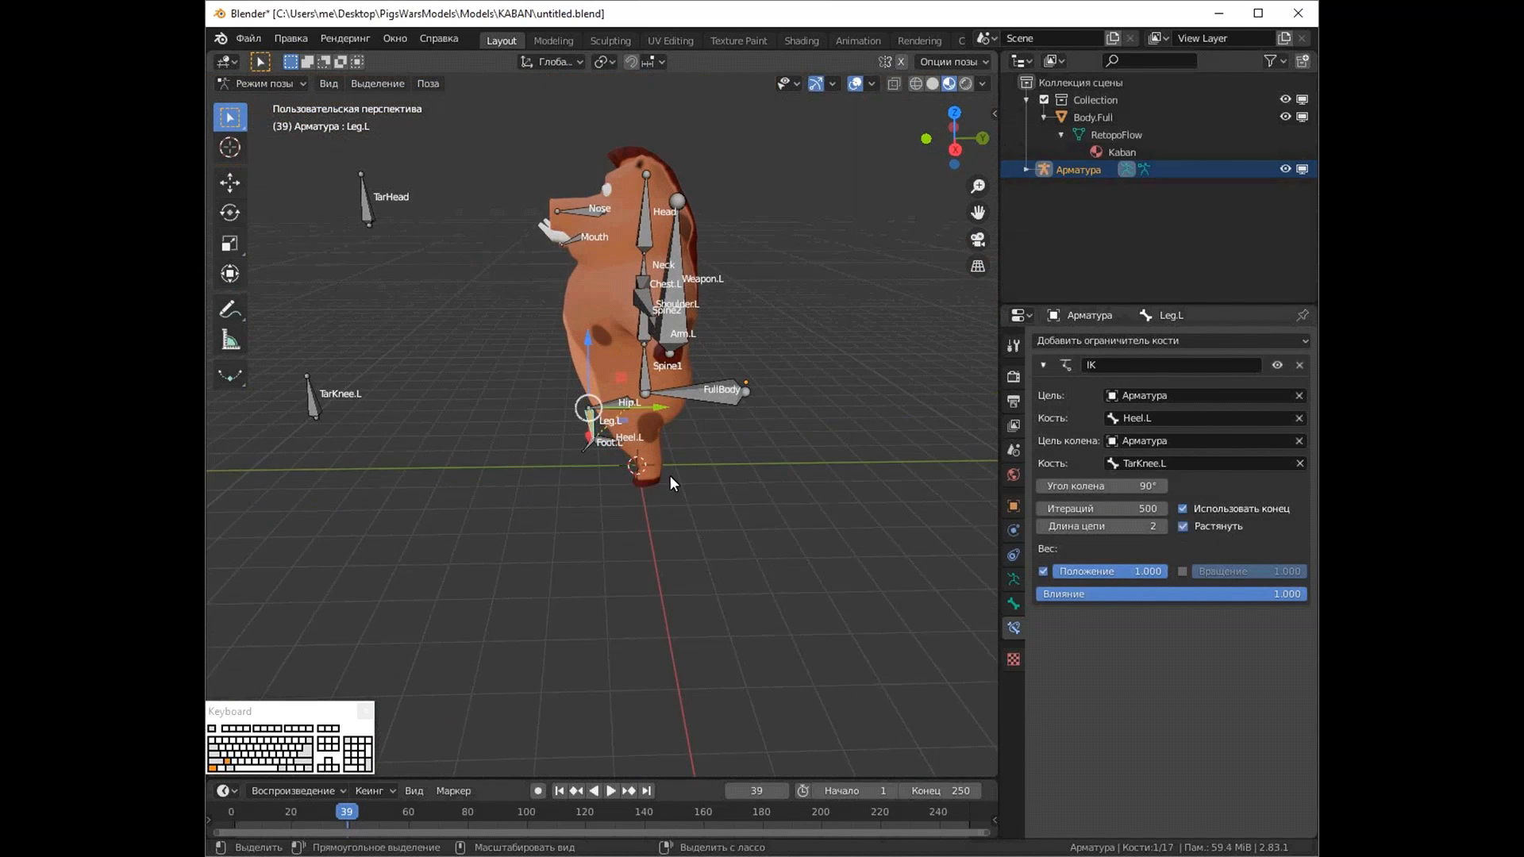
# Undo the test moves of the leg control bones and the pole angle changes
pyautogui.hotkey('ctrl', 'z')
pyautogui.hotkey('ctrl', 'z')
pyautogui.hotkey('ctrl', 'z')
pyautogui.hotkey('ctrl', 'z')
pyautogui.hotkey('ctrl', 'z')
pyautogui.hotkey('ctrl', 'z')
pyautogui.hotkey('ctrl', 'z')
pyautogui.hotkey('ctrl', 'z')
pyautogui.hotkey('ctrl', 'z')
pyautogui.hotkey('ctrl', 'z')
pyautogui.hotkey('ctrl', 'z')
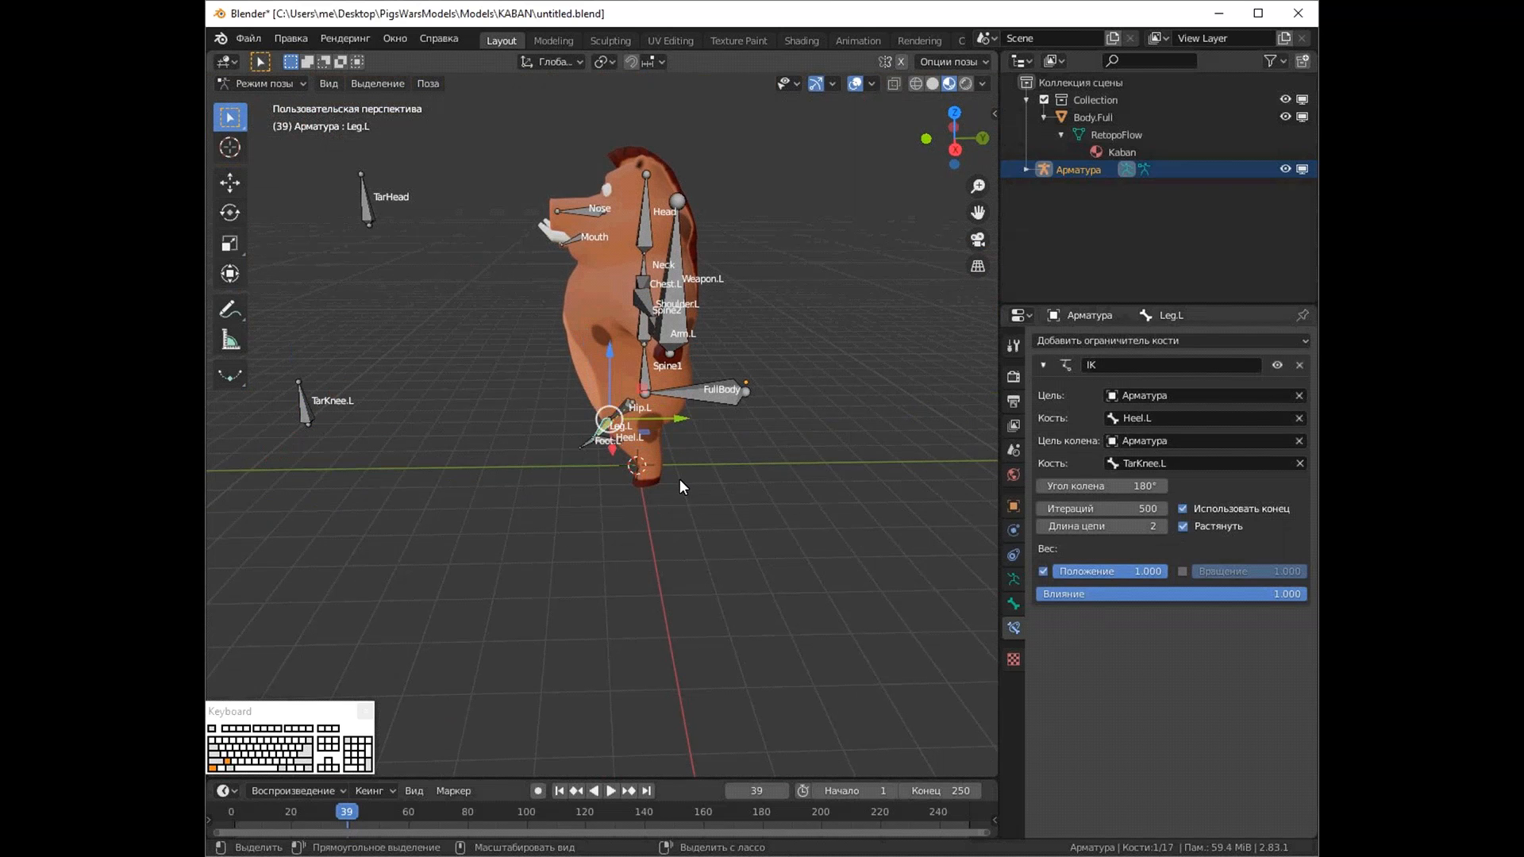
pyautogui.hotkey('ctrl', 'z')
pyautogui.hotkey('ctrl', 'z')
pyautogui.hotkey('ctrl', 'z')
pyautogui.hotkey('ctrl', 'z')
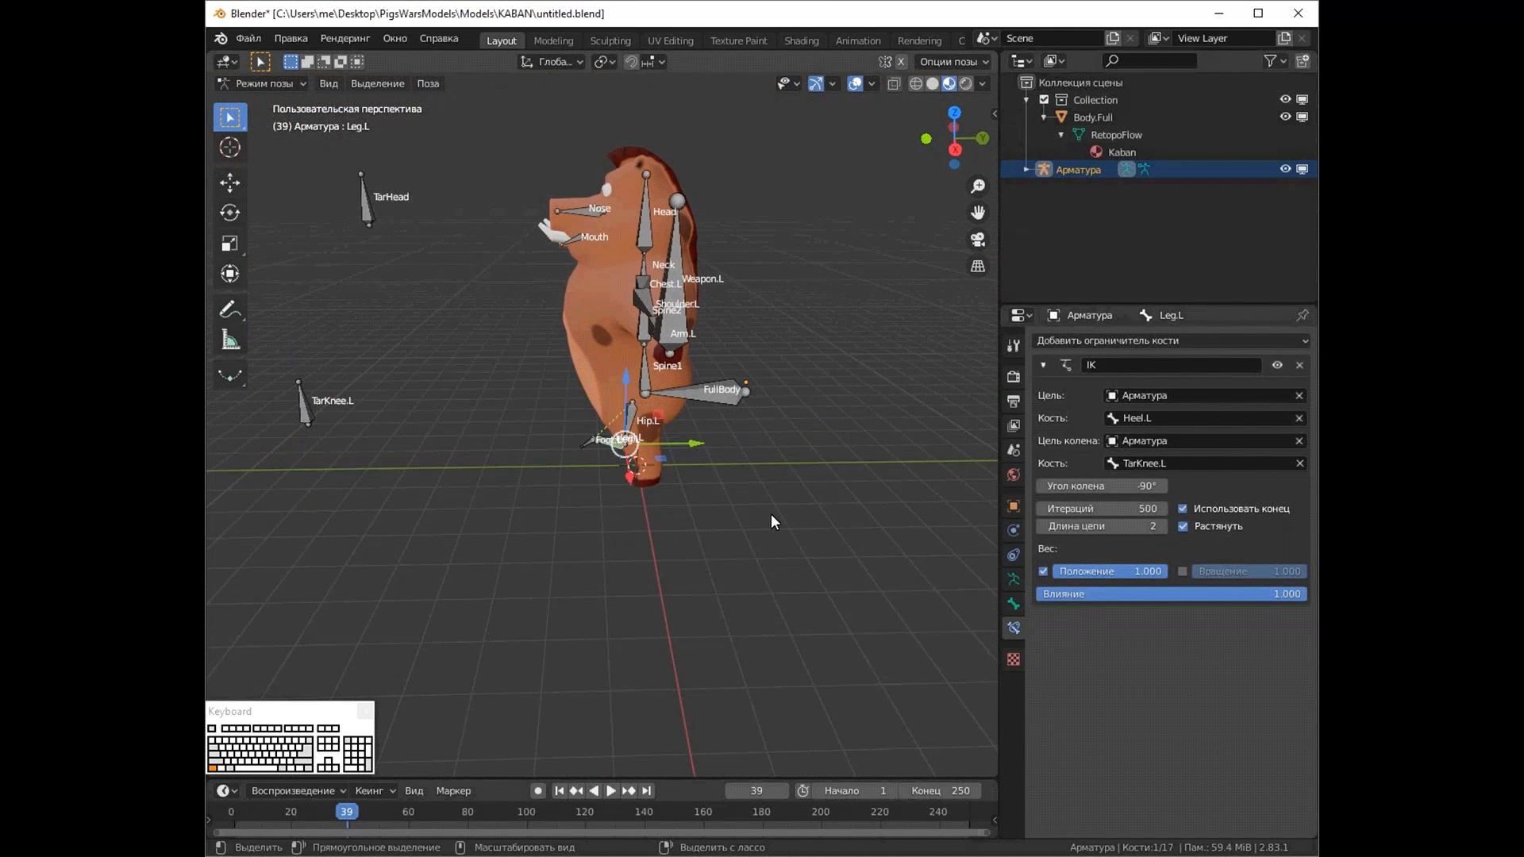
# Try adding a Track To constraint with the Арматура object as its target to the Head bone
pyautogui.scroll(5, 739, 512)
pyautogui.moveTo(747, 537); pyautogui.dragTo(662, 546, button='middle')
pyautogui.click(718, 548)
pyautogui.moveTo(817, 589); pyautogui.dragTo(917, 603, button='middle')
pyautogui.press('KP_3')
pyautogui.press('KP_1')
pyautogui.click(572, 450)
pyautogui.moveTo(734, 492); pyautogui.dragTo(744, 314, button='middle')
pyautogui.scroll(-4, 630, 506)
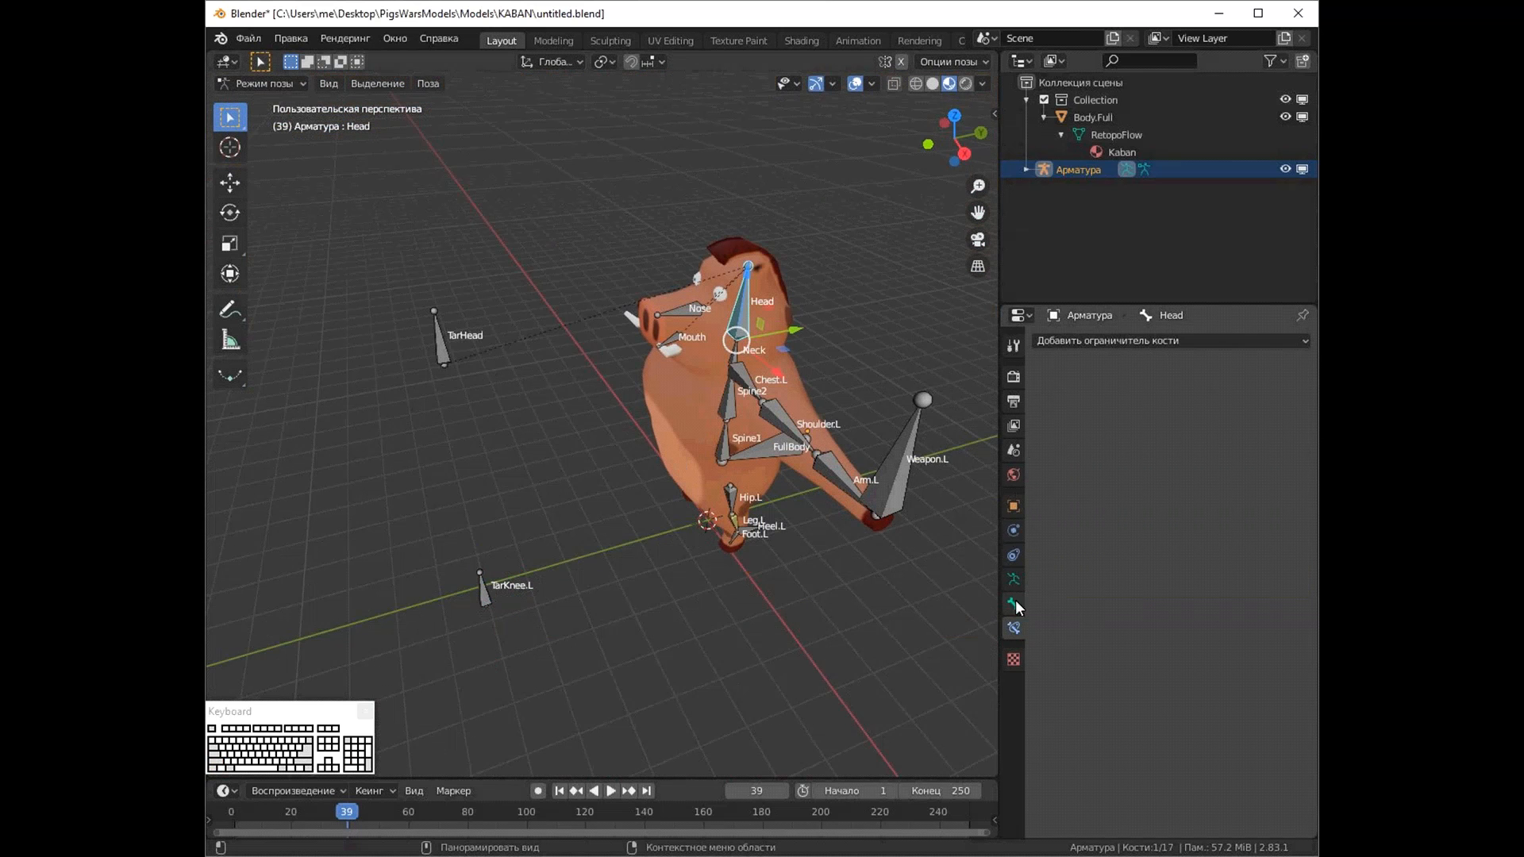
pyautogui.click(1091, 339)
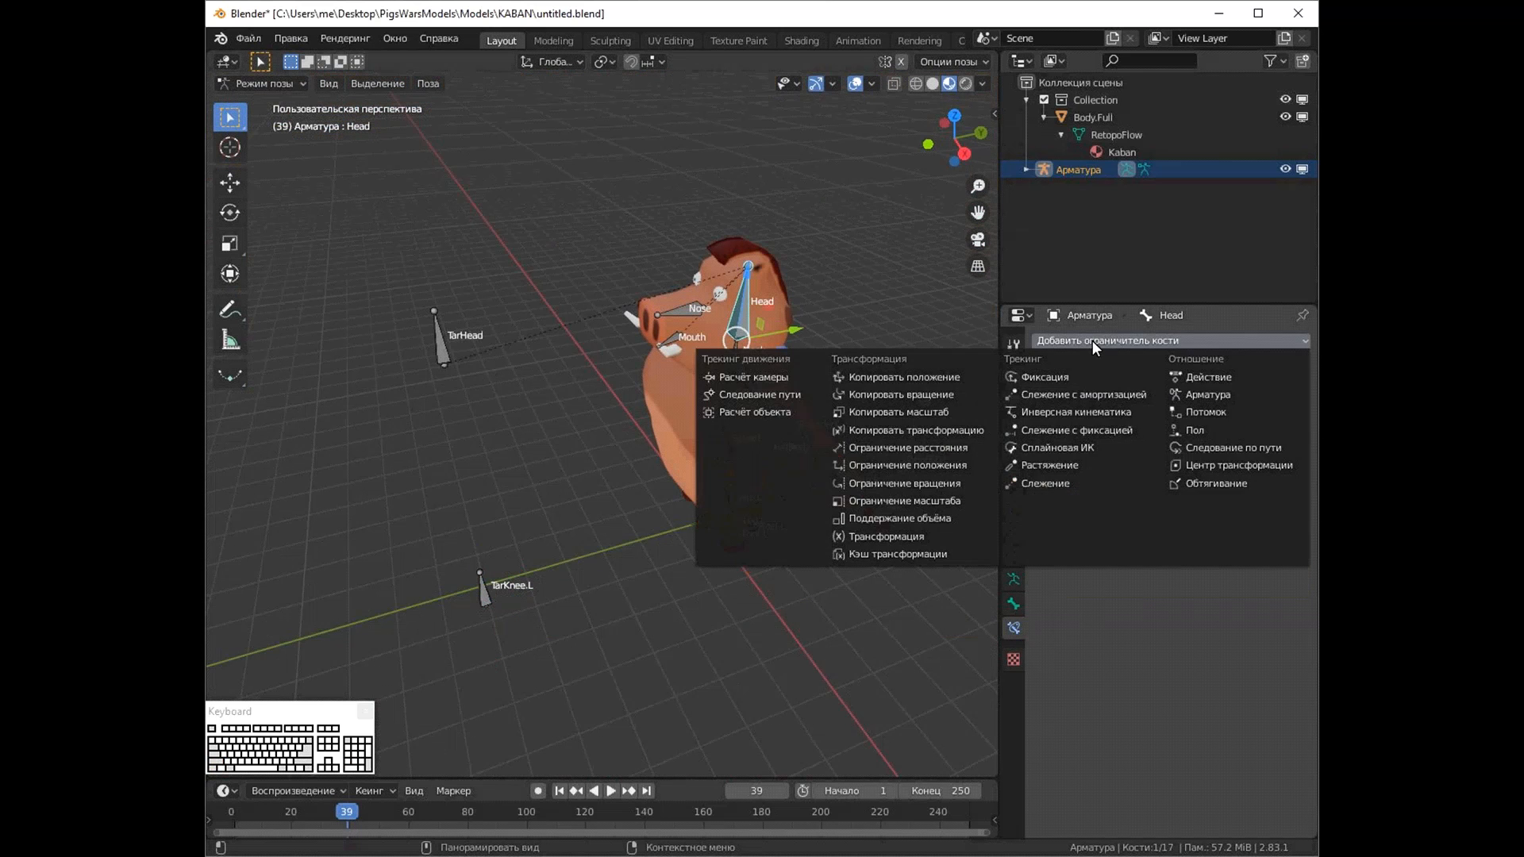
pyautogui.click(1045, 485)
pyautogui.click(1138, 396)
pyautogui.click(1136, 450)
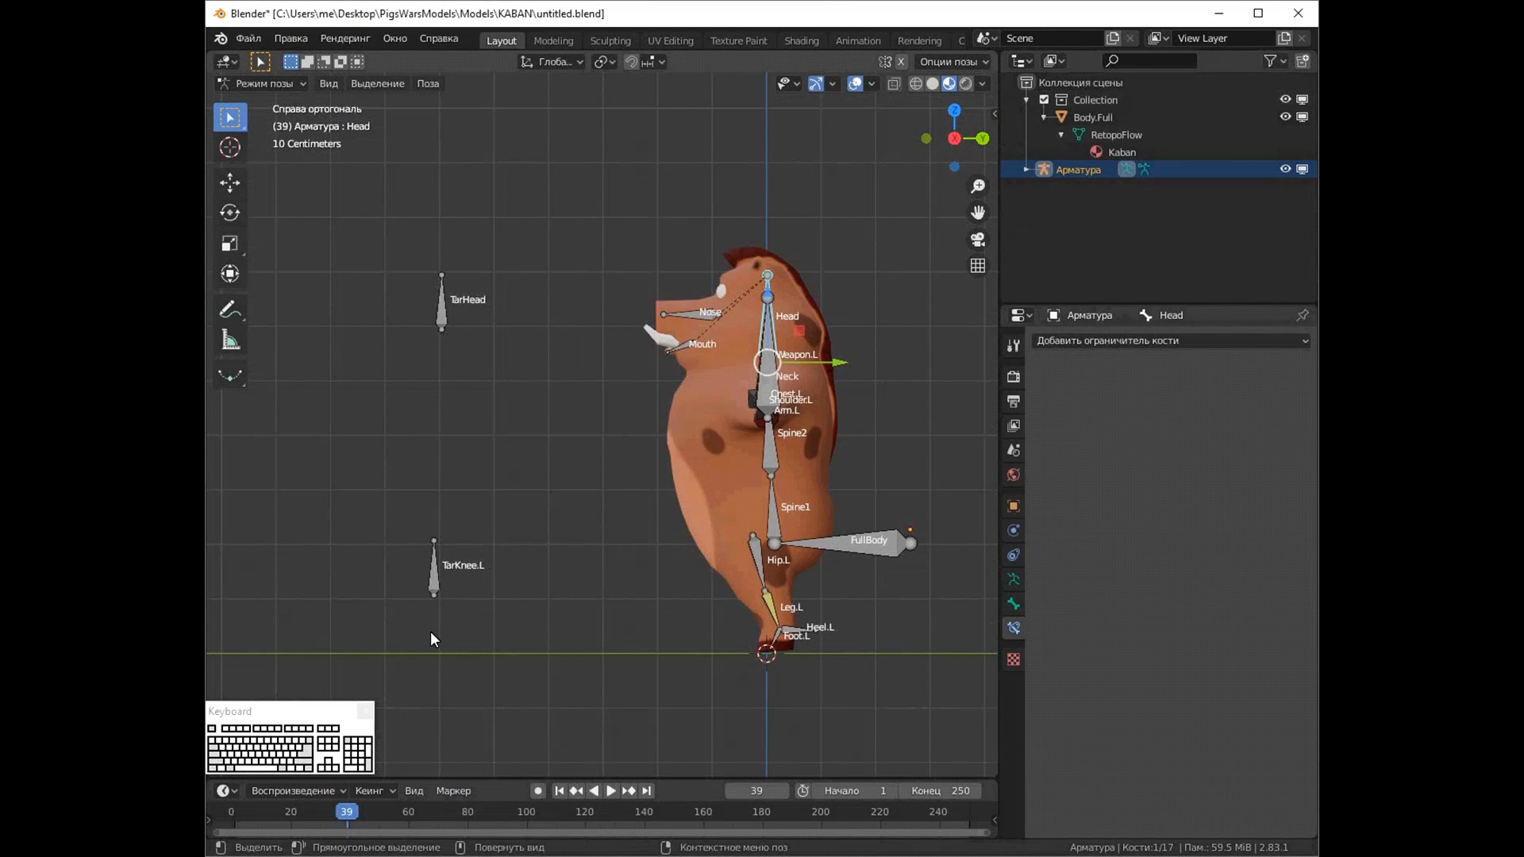
# Change the parent of the TarHead bone to FullBody in Edit Mode and return the armature to Pose Mode
pyautogui.moveTo(555, 445); pyautogui.dragTo(482, 457, button='middle')
pyautogui.click(294, 123)
pyautogui.click(415, 303)
pyautogui.moveTo(917, 616); pyautogui.dragTo(847, 601, button='middle')
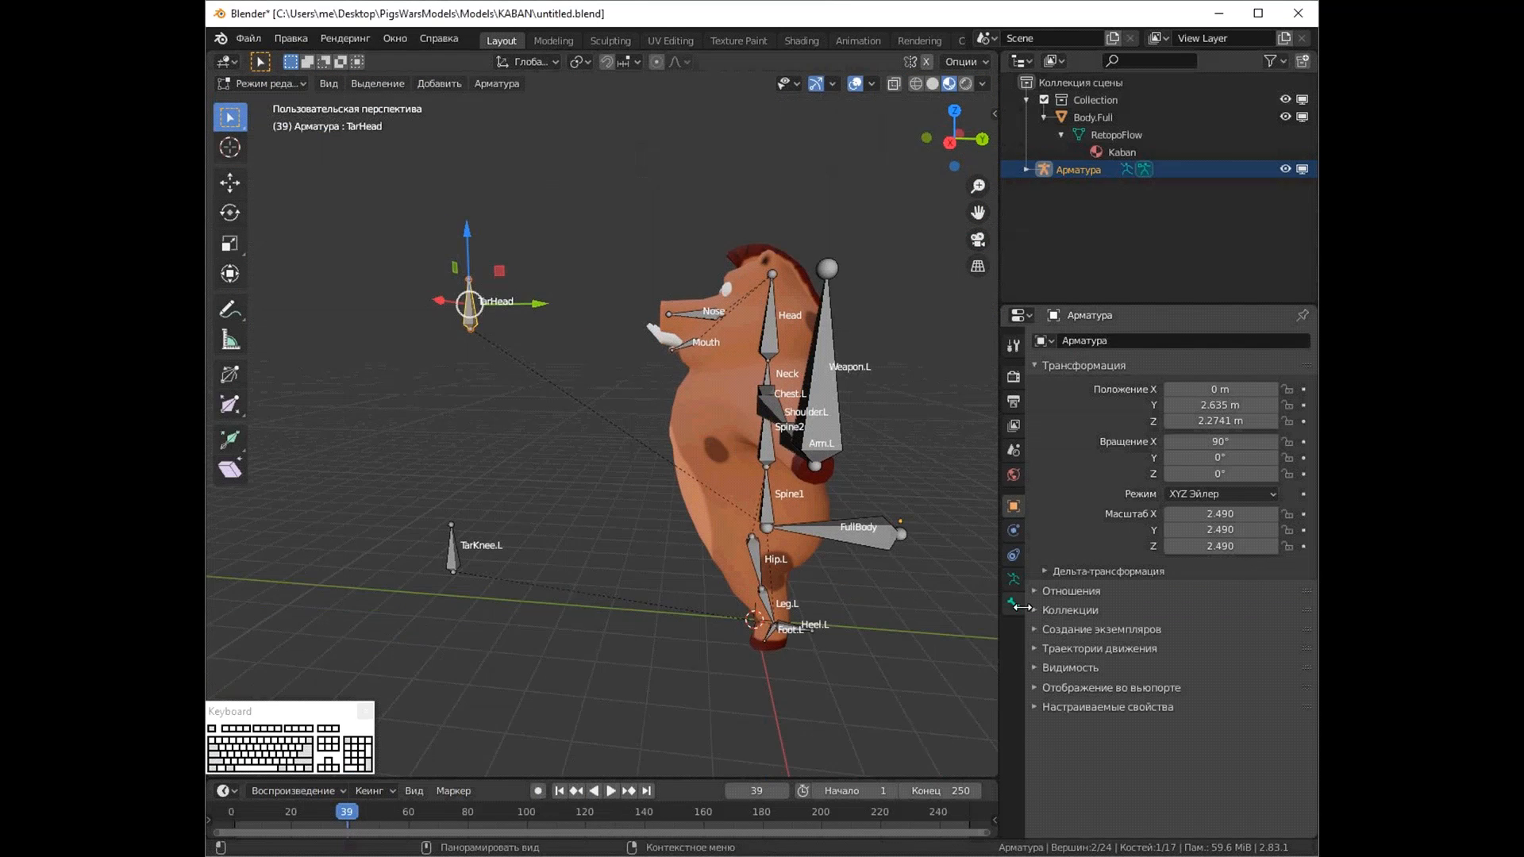
pyautogui.click(1014, 604)
pyautogui.click(1222, 619)
pyautogui.click(1152, 688)
pyautogui.moveTo(688, 364); pyautogui.dragTo(503, 159, button='middle')
pyautogui.hotkey('ctrl', 'Tab')
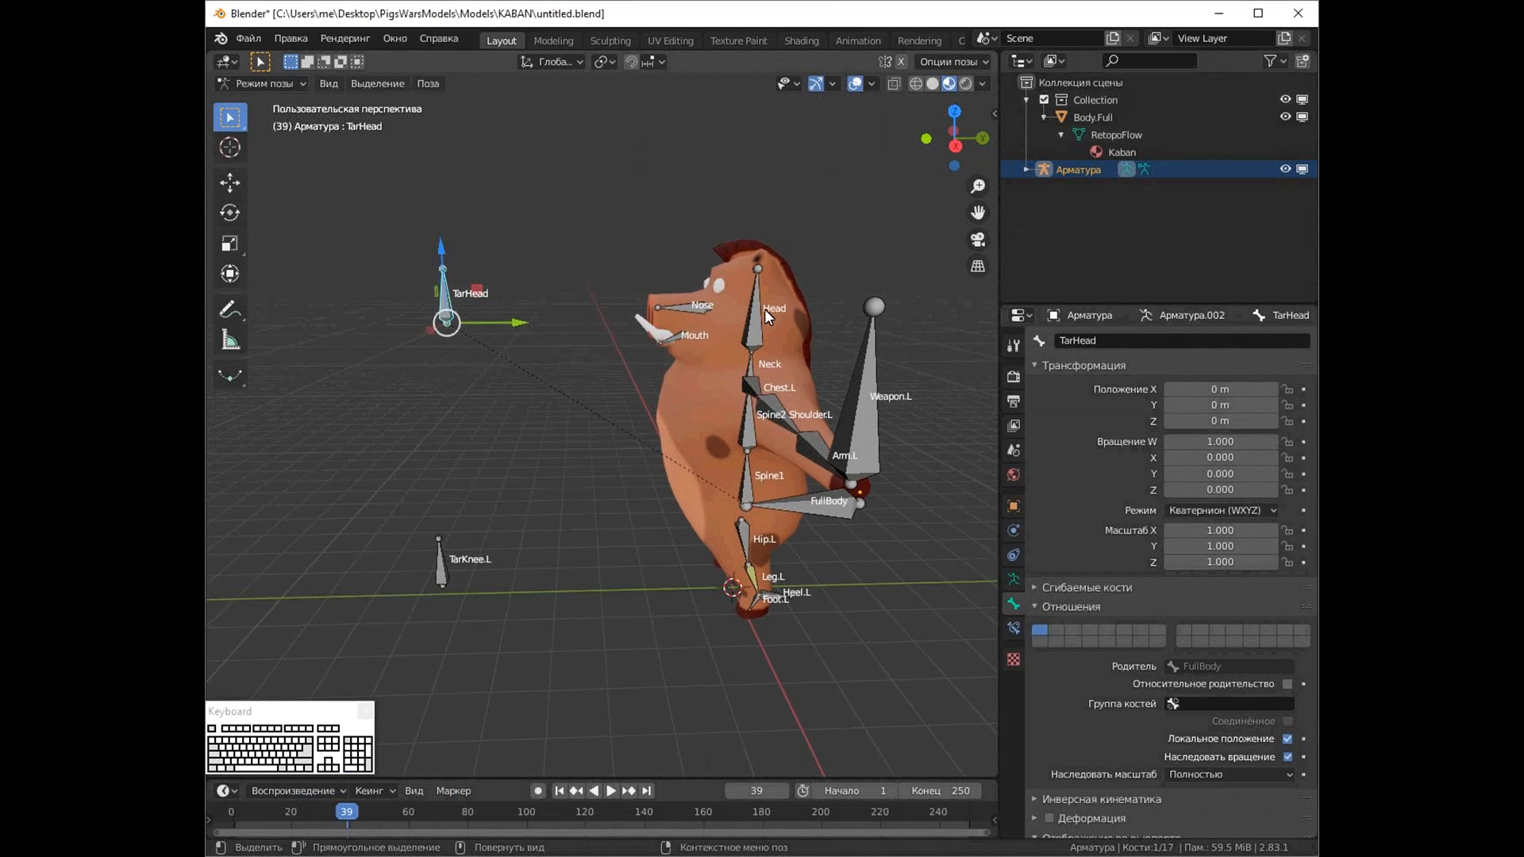
# Add a Track To constraint to the Head bone, targeting the TarHead bone of the Арматура object
pyautogui.click(1014, 628)
pyautogui.click(1108, 343)
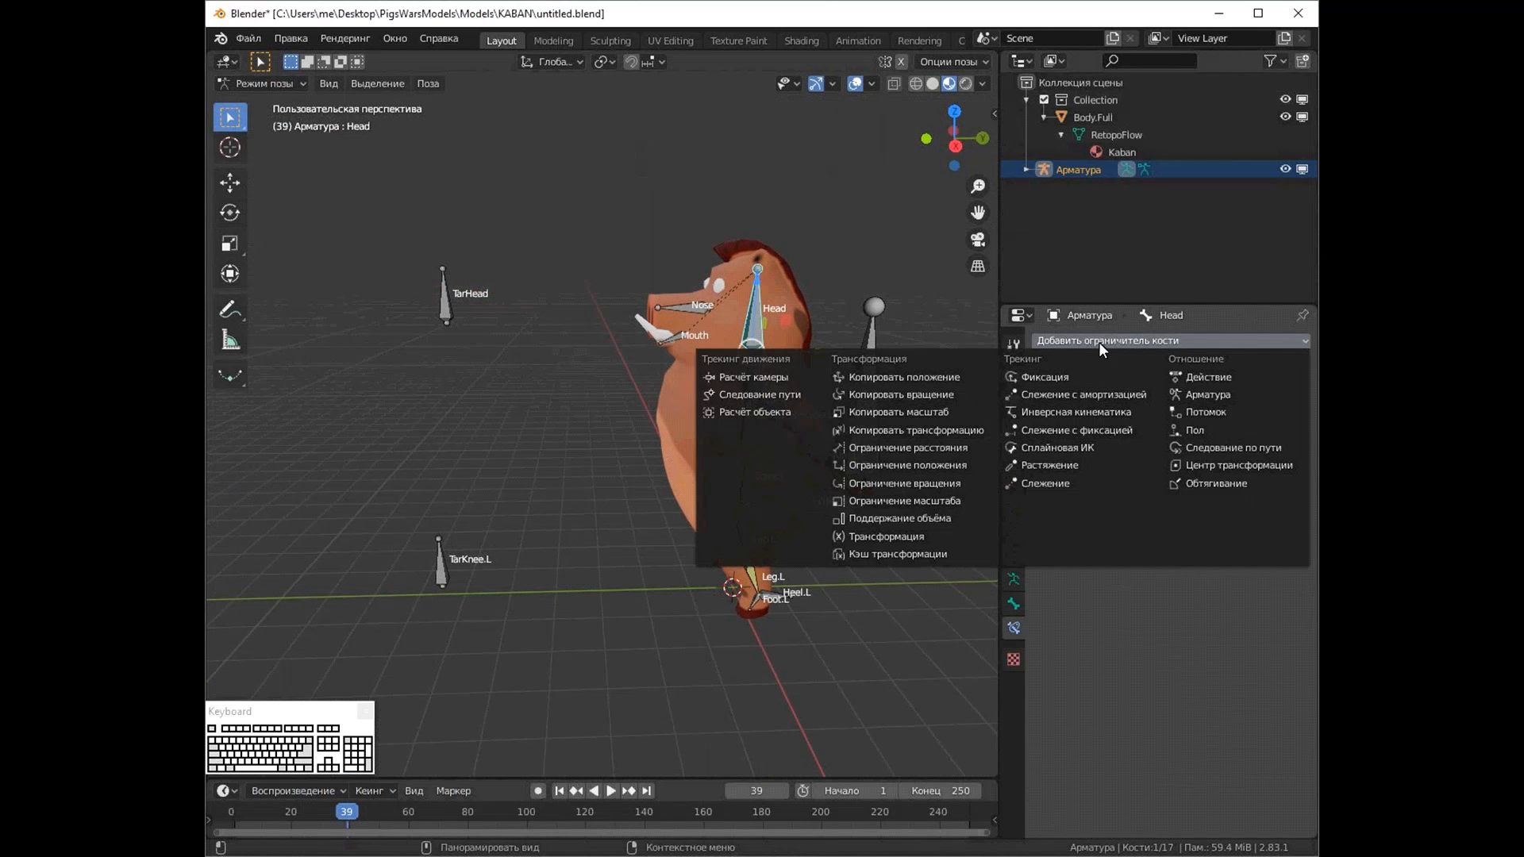
pyautogui.click(1047, 483)
pyautogui.click(1159, 395)
pyautogui.click(1143, 434)
pyautogui.click(1151, 418)
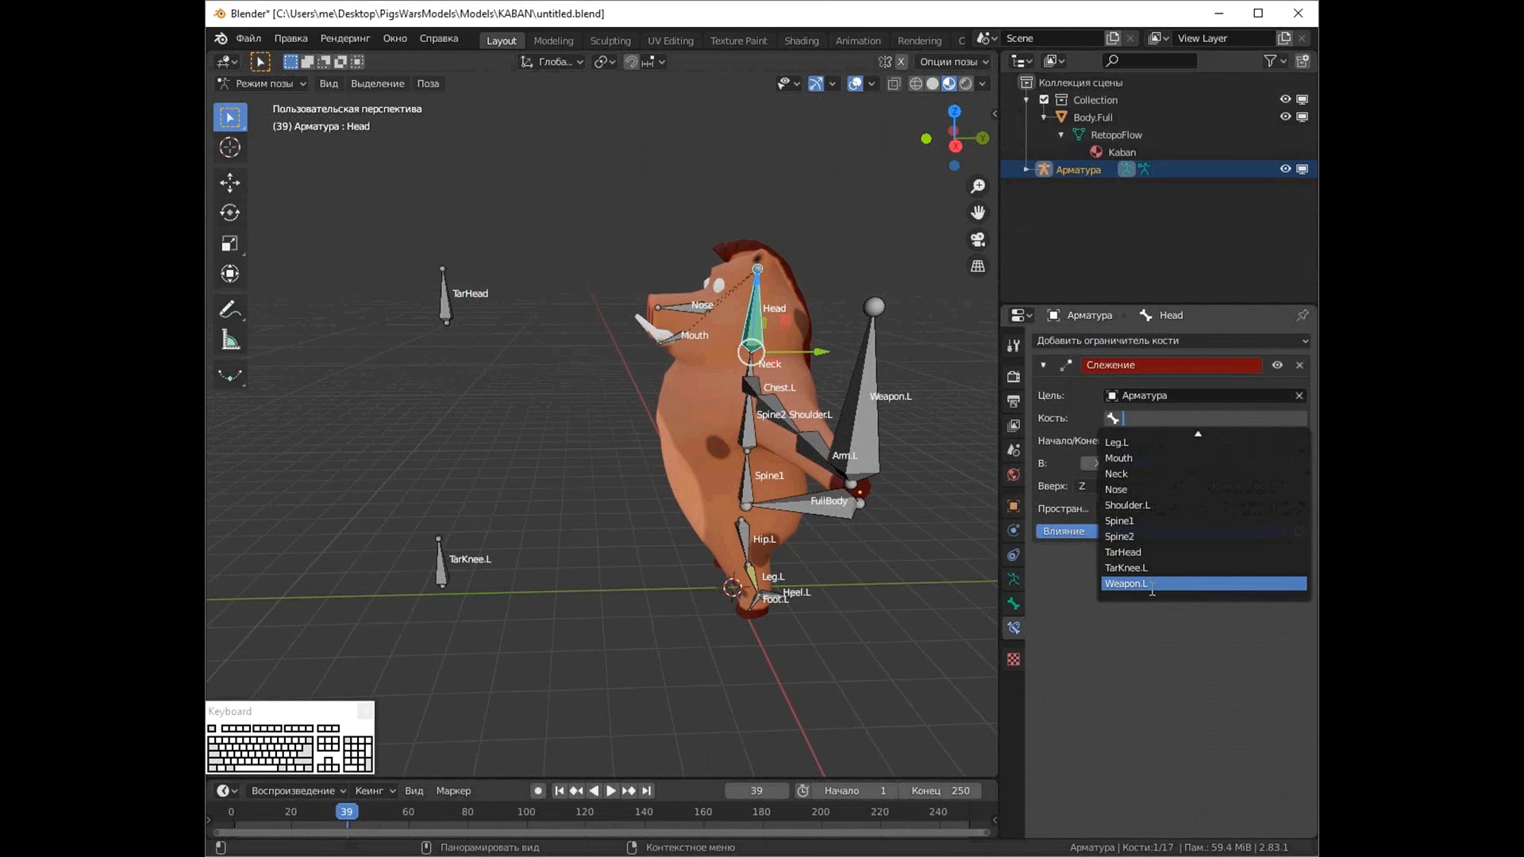
pyautogui.click(1142, 552)
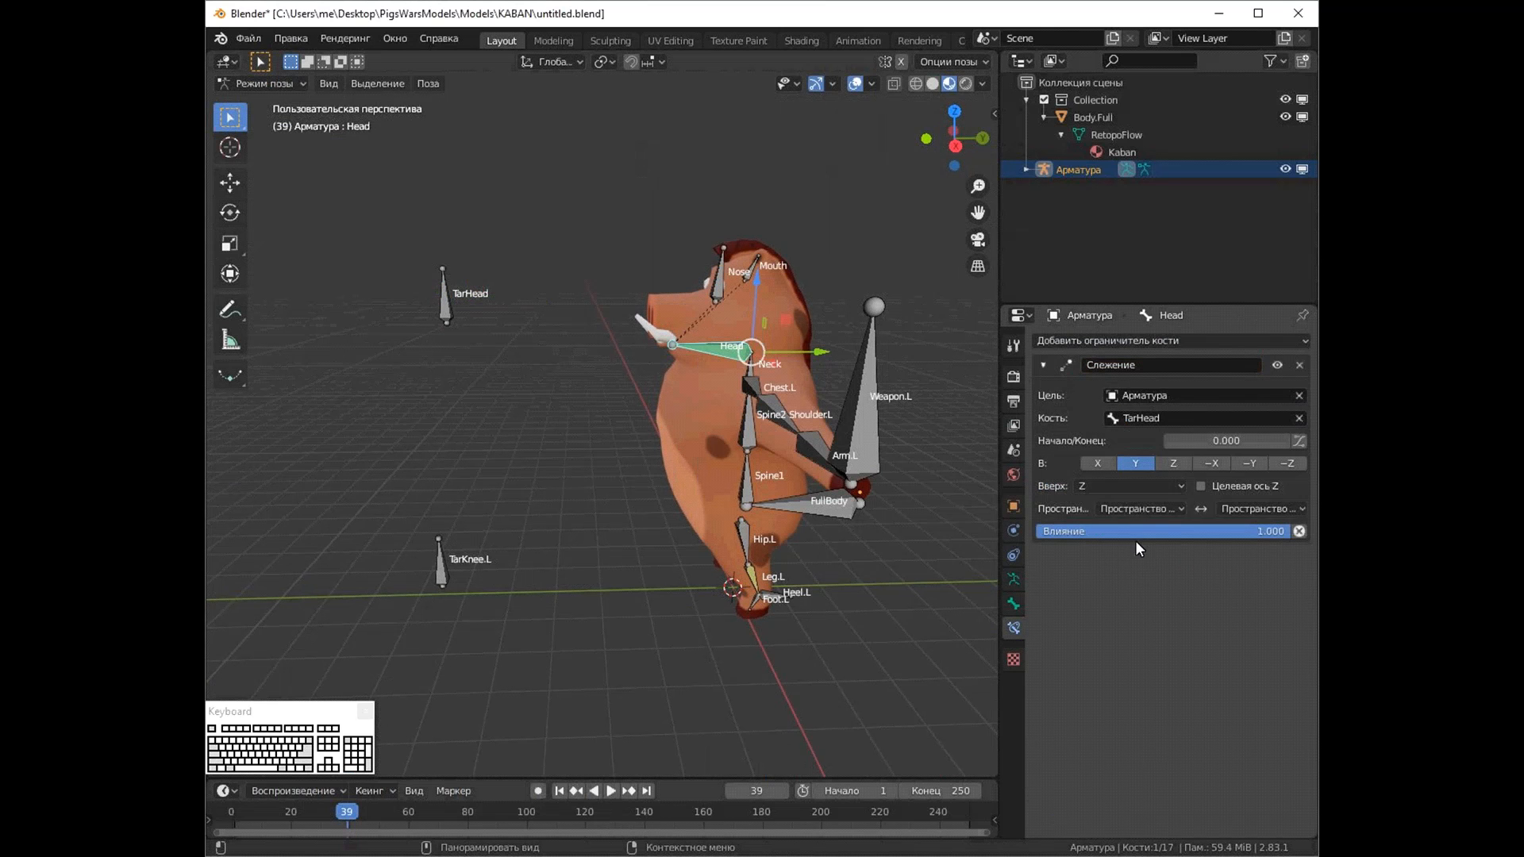
# Set the Head constraint's tracking axis to Z and test it with a cancelled move of TarHead
pyautogui.click(1174, 463)
pyautogui.moveTo(668, 485); pyautogui.dragTo(626, 432, button='middle')
pyautogui.click(465, 327)
pyautogui.press('KP_3')
pyautogui.press('g')
pyautogui.rightClick(544, 269)
pyautogui.moveTo(544, 269); pyautogui.dragTo(568, 311, button='middle')
# Set the Head/Tail value of the Head bone's Track To constraint to 0
pyautogui.click(754, 308)
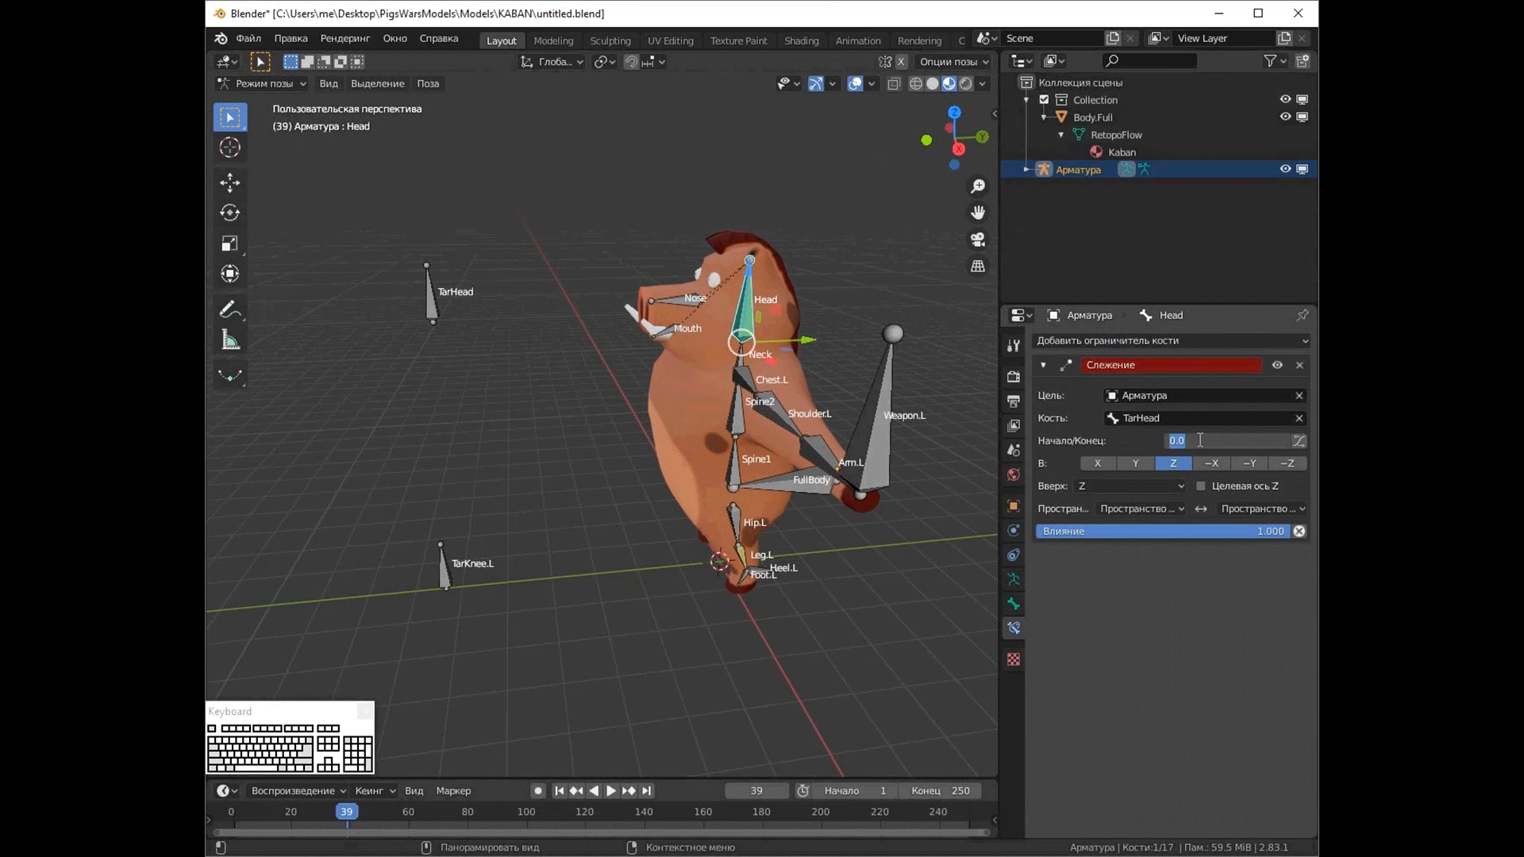
pyautogui.click(462, 304)
pyautogui.click(762, 311)
pyautogui.click(1219, 441)
pyautogui.write('00')
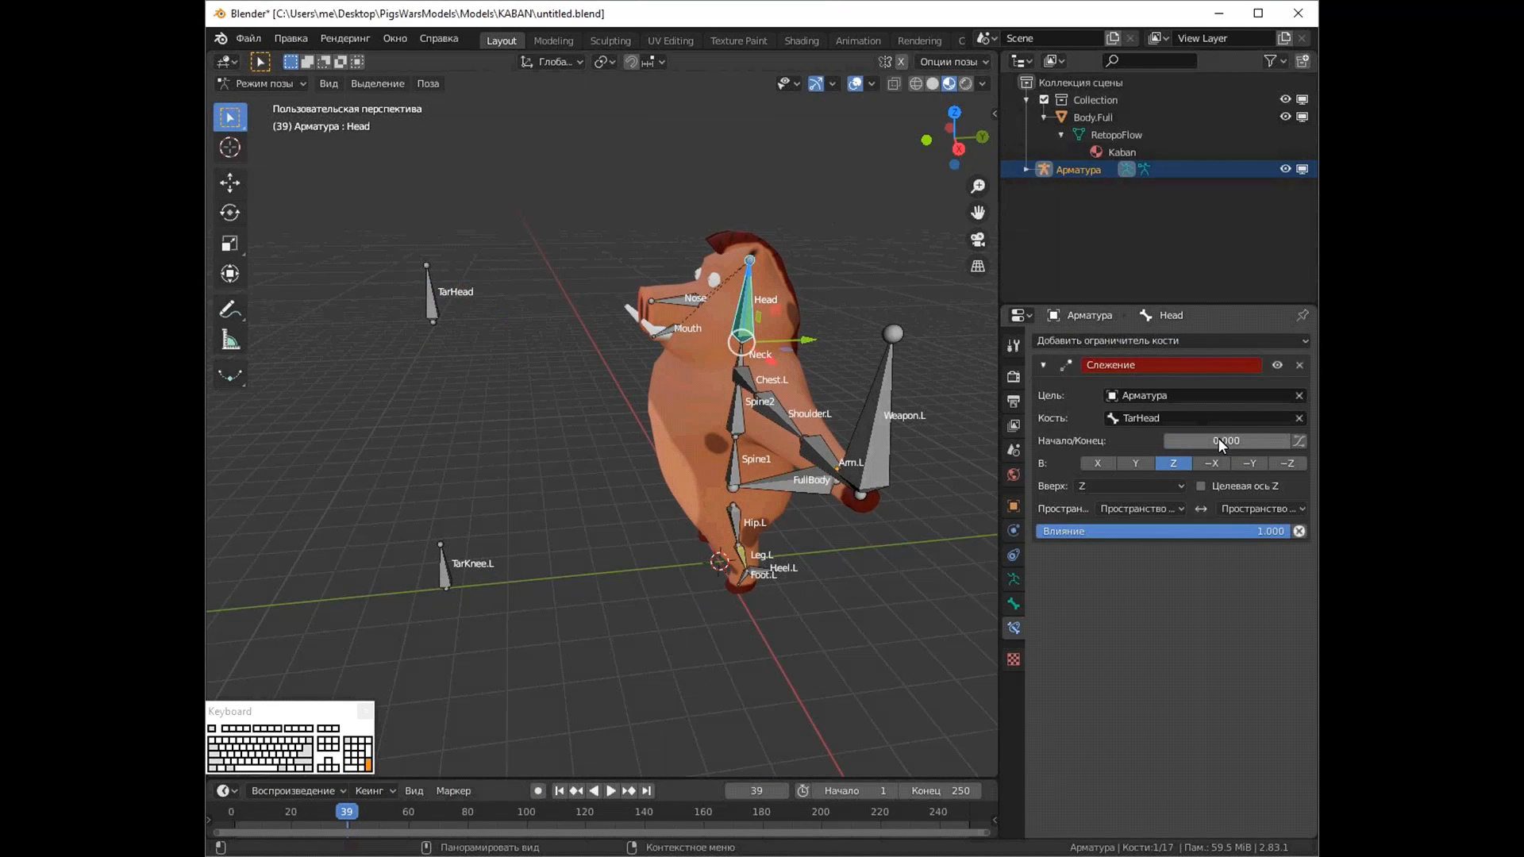
# Try Y as the Head constraint's tracking axis with a test move of TarHead, and restore the axis to Z
pyautogui.click(1134, 463)
pyautogui.click(464, 315)
pyautogui.press('g')
pyautogui.rightClick(547, 305)
pyautogui.click(718, 335)
pyautogui.click(1173, 464)
pyautogui.click(429, 304)
pyautogui.click(739, 325)
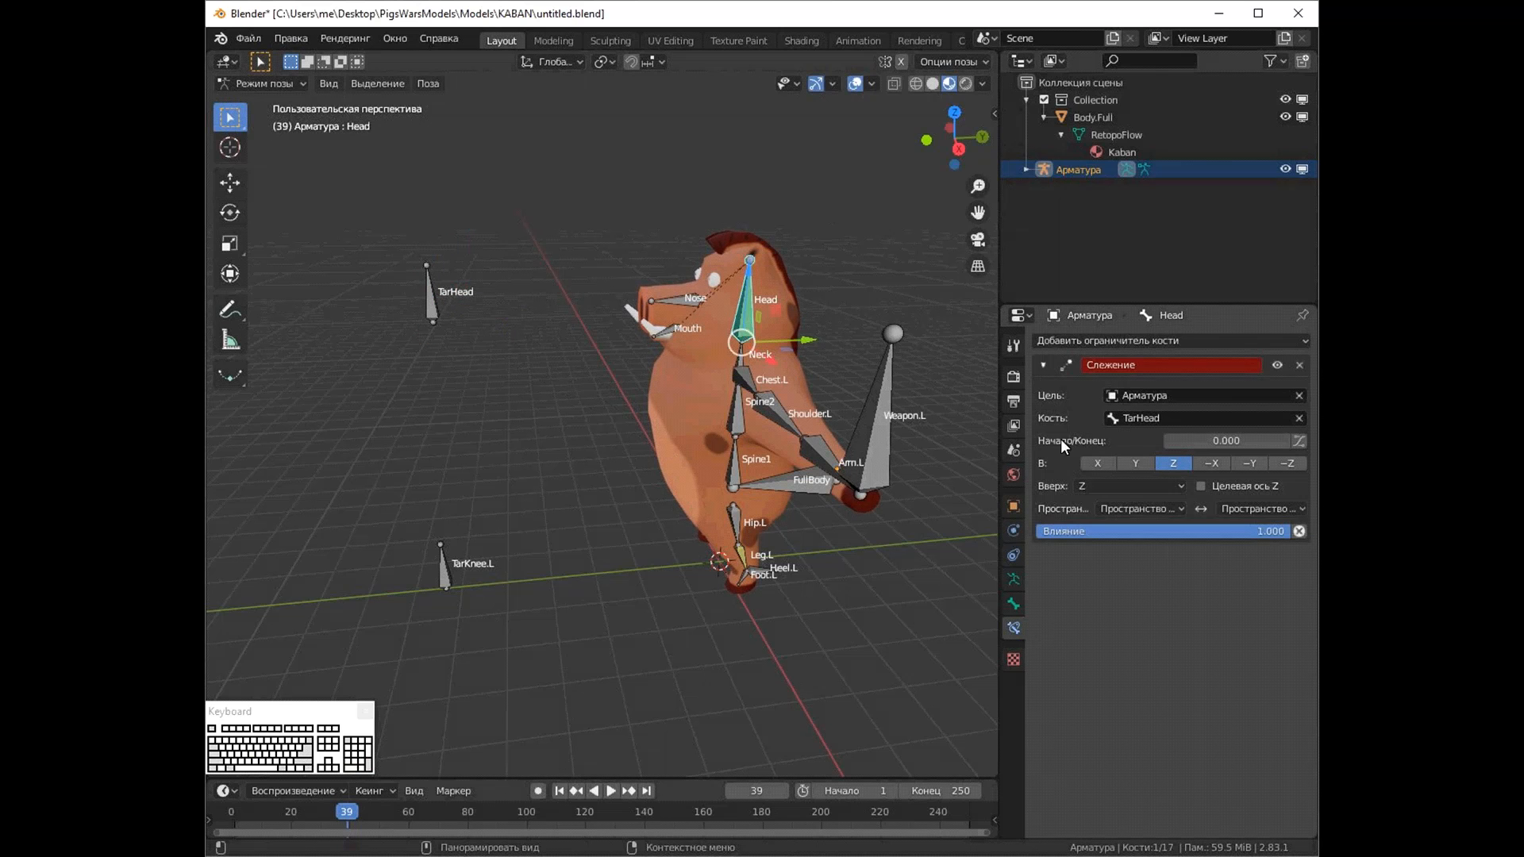
# Try X as the Head constraint's tracking axis and restore it to Z
pyautogui.click(1097, 463)
pyautogui.click(429, 304)
pyautogui.click(744, 343)
pyautogui.click(1173, 464)
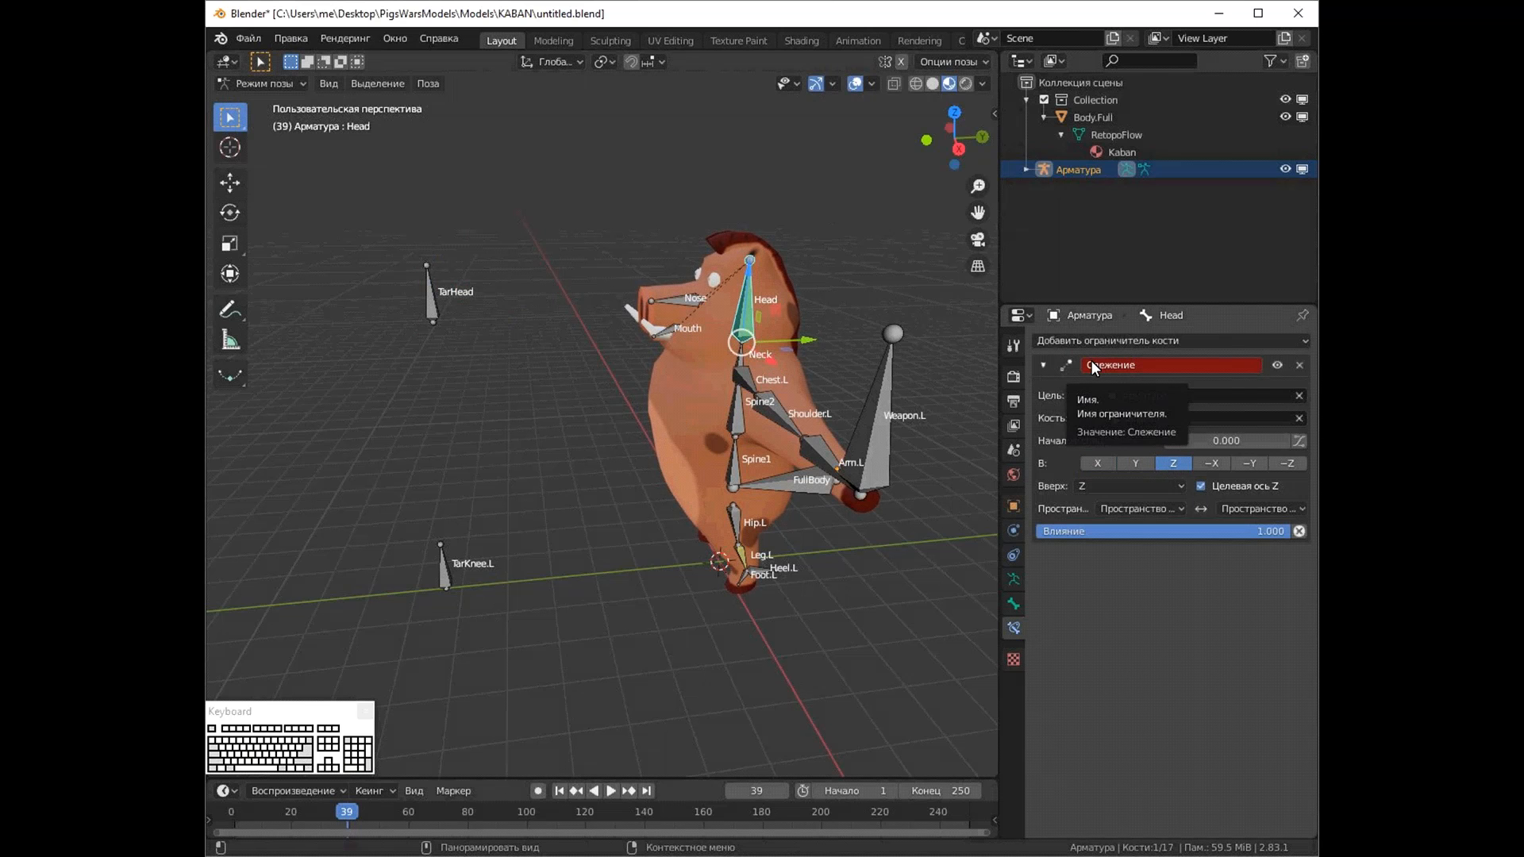
# Turn off the Target Z option of the Head bone's Track To constraint and set its up axis to Y
pyautogui.click(1198, 486)
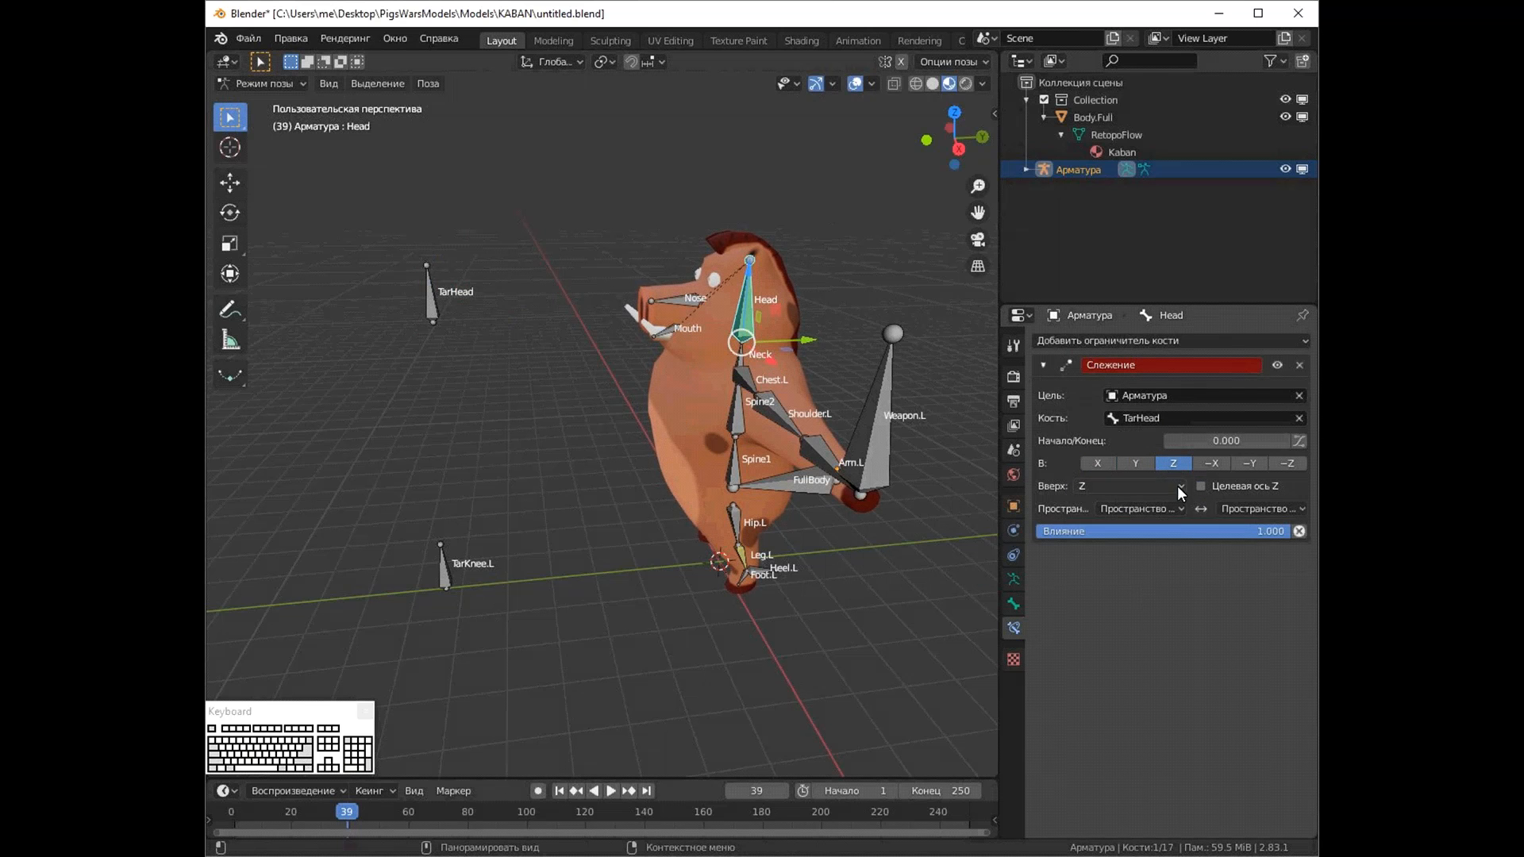
pyautogui.click(1182, 487)
pyautogui.click(1132, 522)
pyautogui.click(1113, 483)
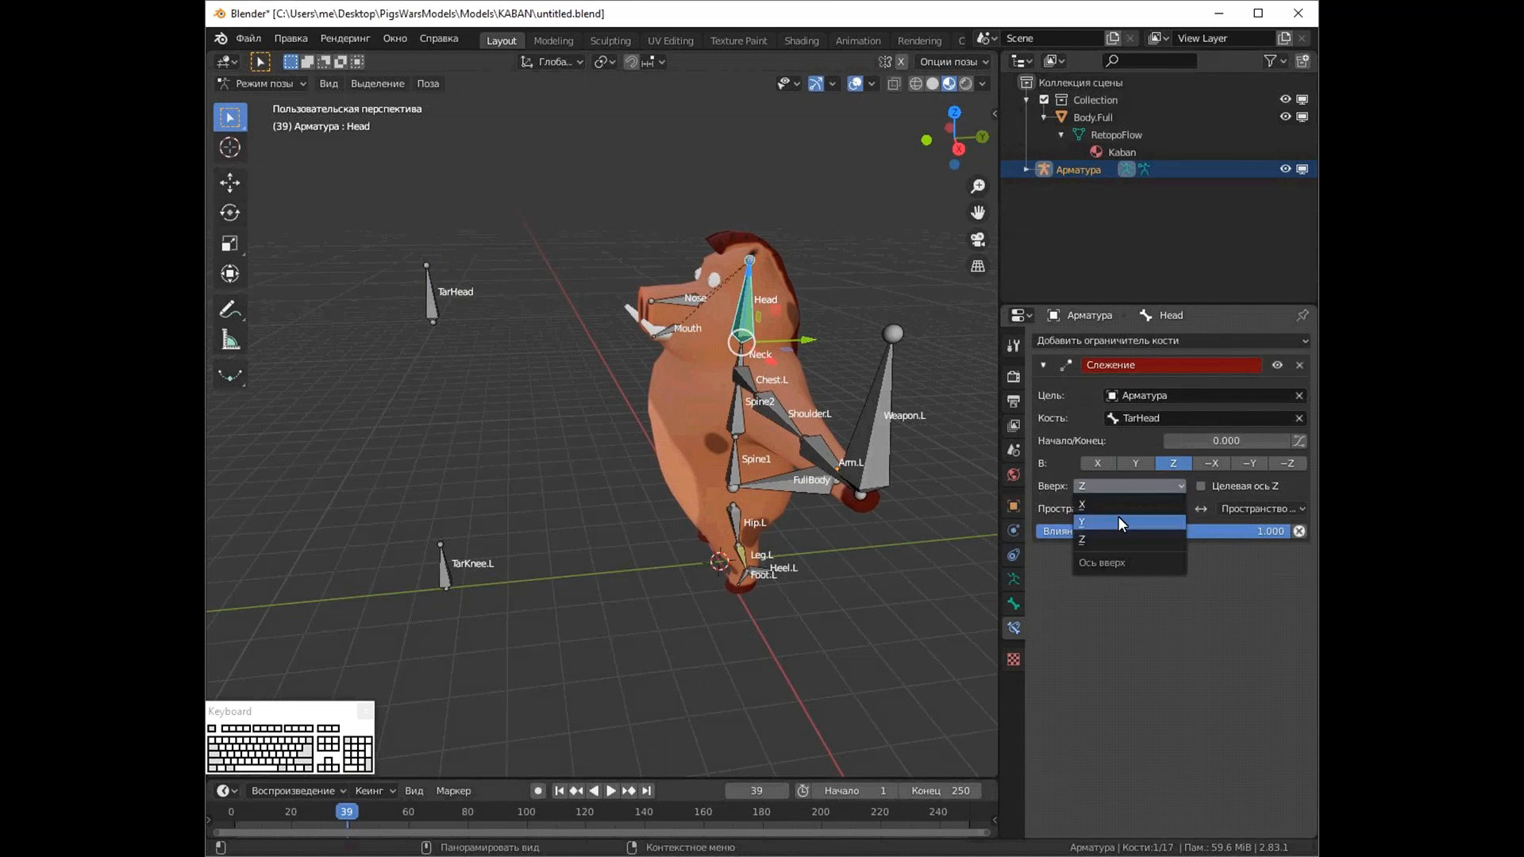
pyautogui.click(1118, 523)
# Move the TarHead bone about -0.1 m along Y and -0.56 m along Z in the side view
pyautogui.press('KP_1')
pyautogui.press('KP_3')
pyautogui.click(442, 316)
pyautogui.press('g')
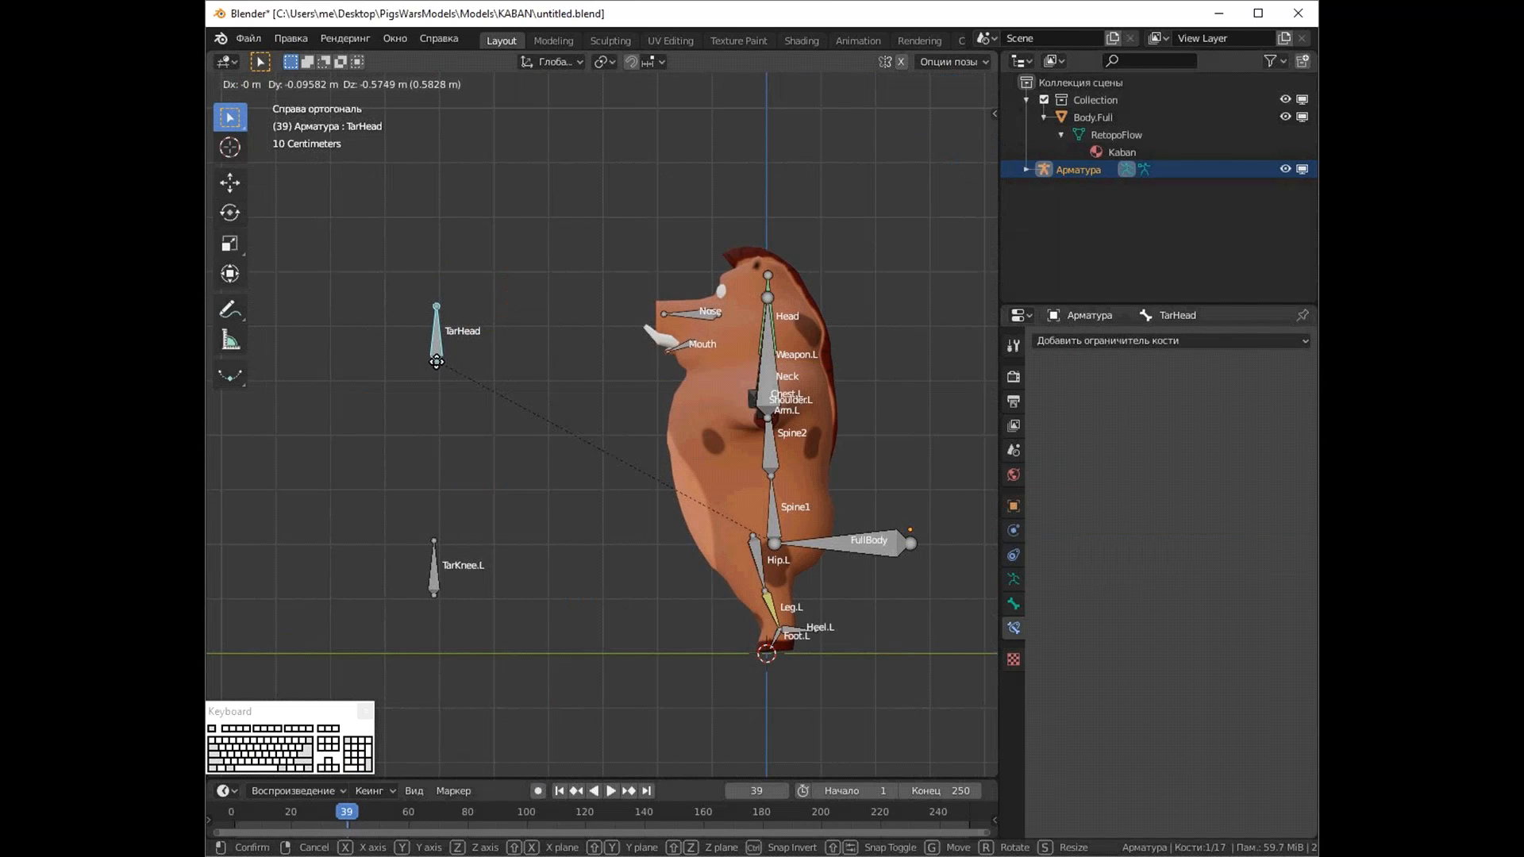
pyautogui.click(437, 360)
# Save the armature work to the current untitled.blend file
pyautogui.scroll(3, 611, 405)
pyautogui.moveTo(611, 405)
pyautogui.mouseDown(button='middle')
pyautogui.moveTo(670, 449)
pyautogui.moveTo(613, 434)
pyautogui.mouseUp(button='middle')
pyautogui.scroll(-4, 669, 449)
pyautogui.press('KP_1')
pyautogui.press('KP_3')
pyautogui.scroll(4, 665, 425)
pyautogui.scroll(-4, 508, 319)
pyautogui.click(249, 39)
pyautogui.click(283, 157)
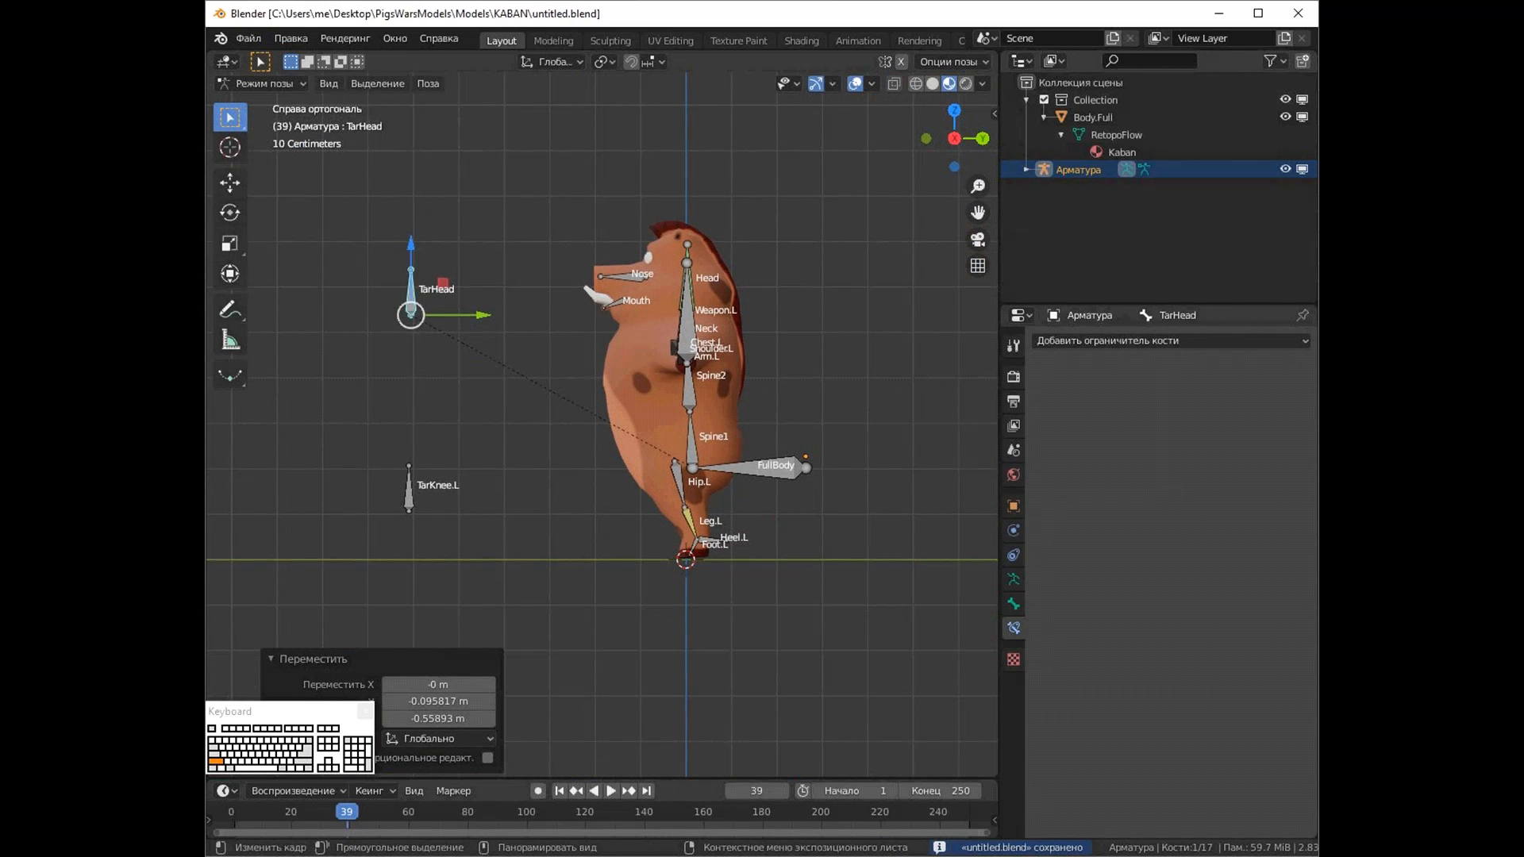
# Try moving the Heel.L bone up and forward to test the left leg, and cancel the move
pyautogui.scroll(1, 535, 413)
pyautogui.click(745, 562)
pyautogui.press('g')
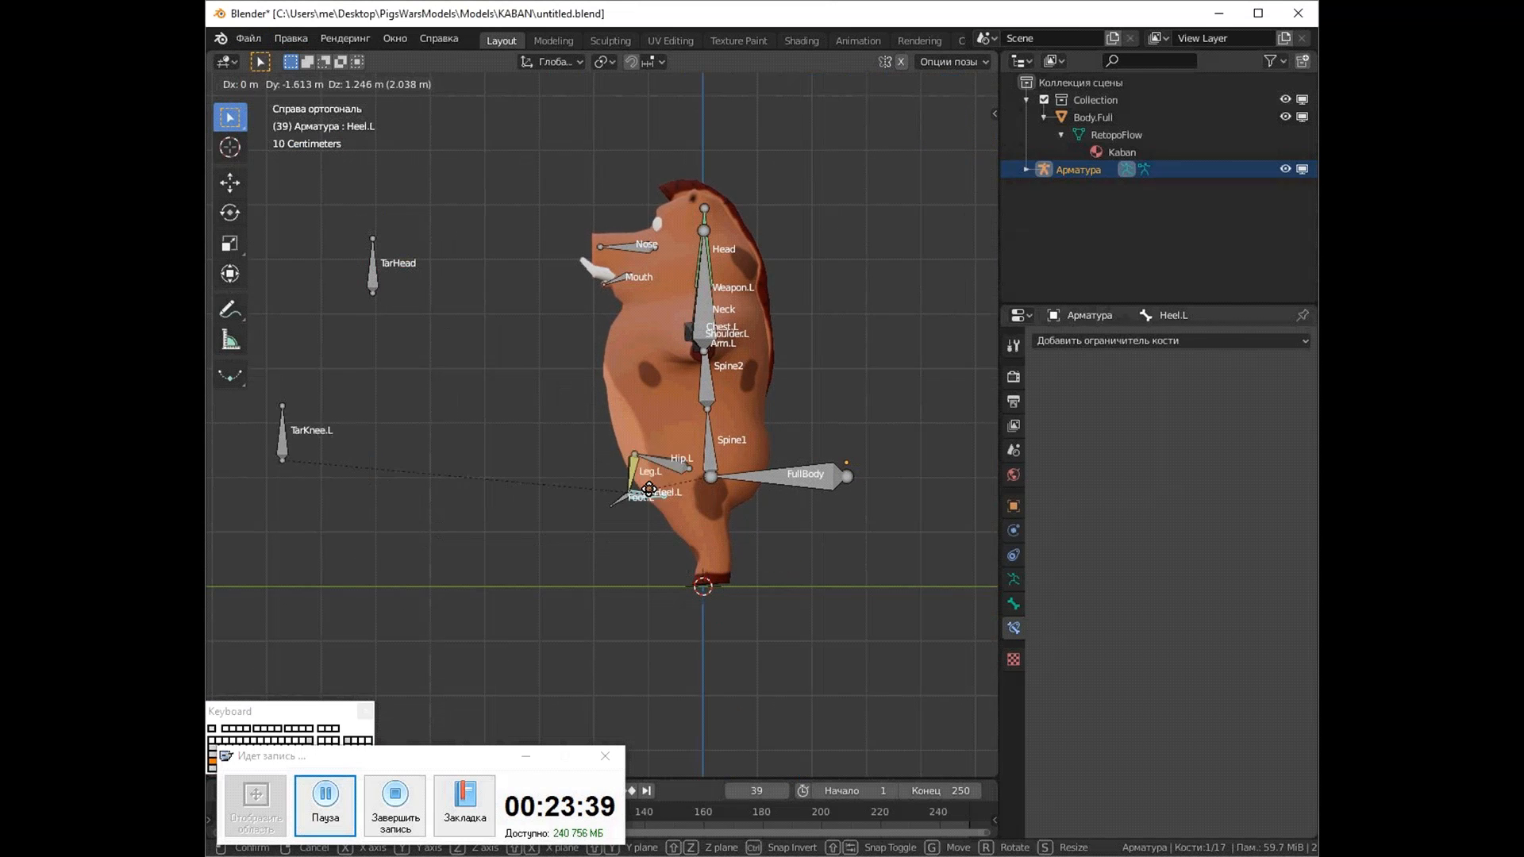
pyautogui.rightClick(633, 478)
# Try rotating the Spine1, Mouth and Head bones to test the upper body, cancelling each rotation
pyautogui.click(806, 478)
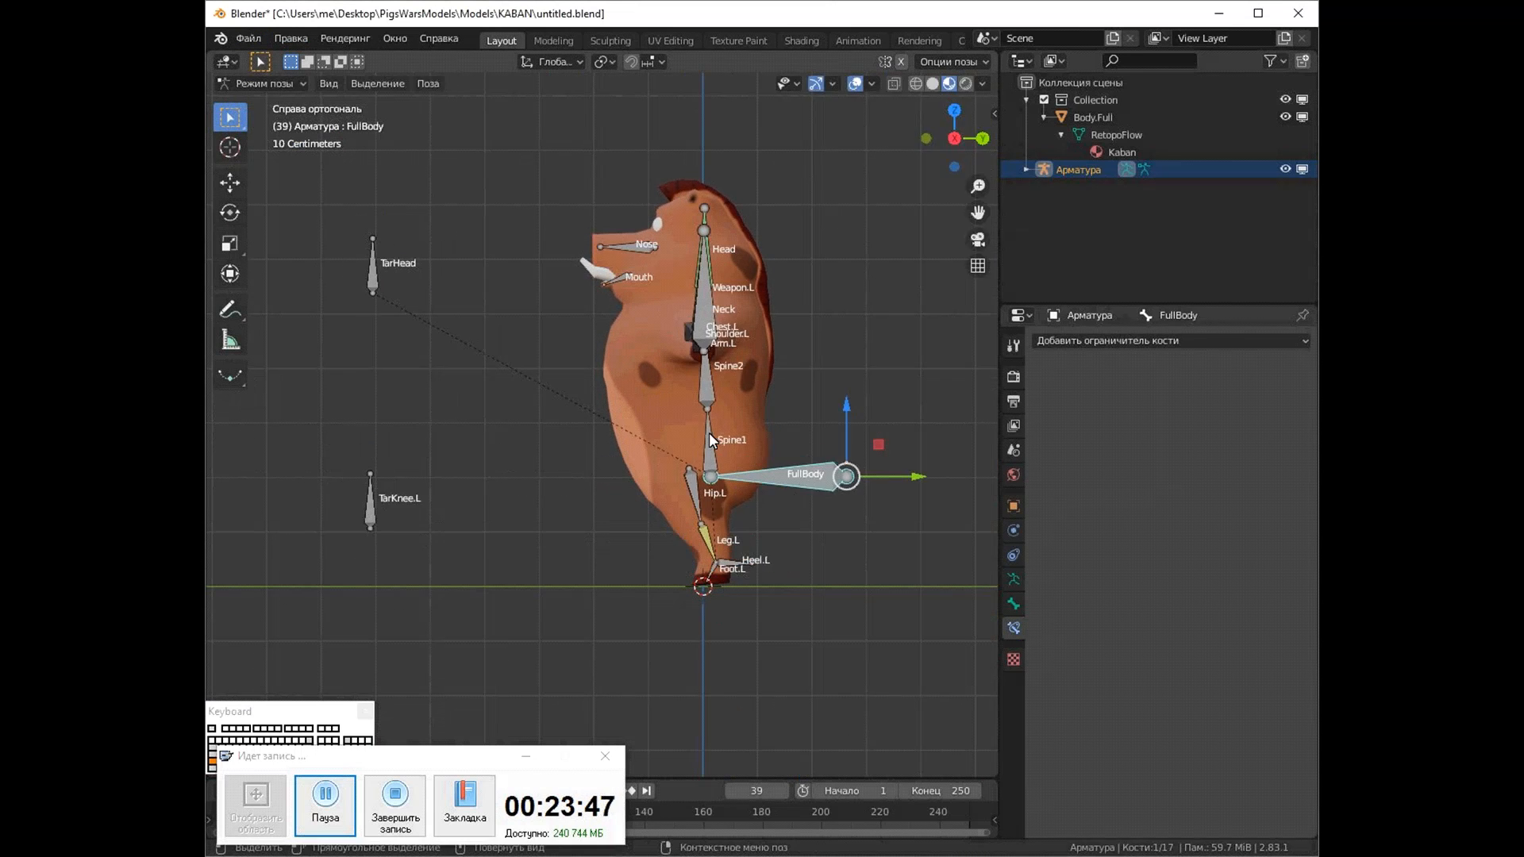
pyautogui.click(712, 449)
pyautogui.press('r')
pyautogui.rightClick(684, 438)
pyautogui.moveTo(684, 438); pyautogui.dragTo(622, 274, button='middle')
pyautogui.click(622, 270)
pyautogui.press('r')
pyautogui.rightClick(634, 289)
pyautogui.click(701, 253)
pyautogui.press('r')
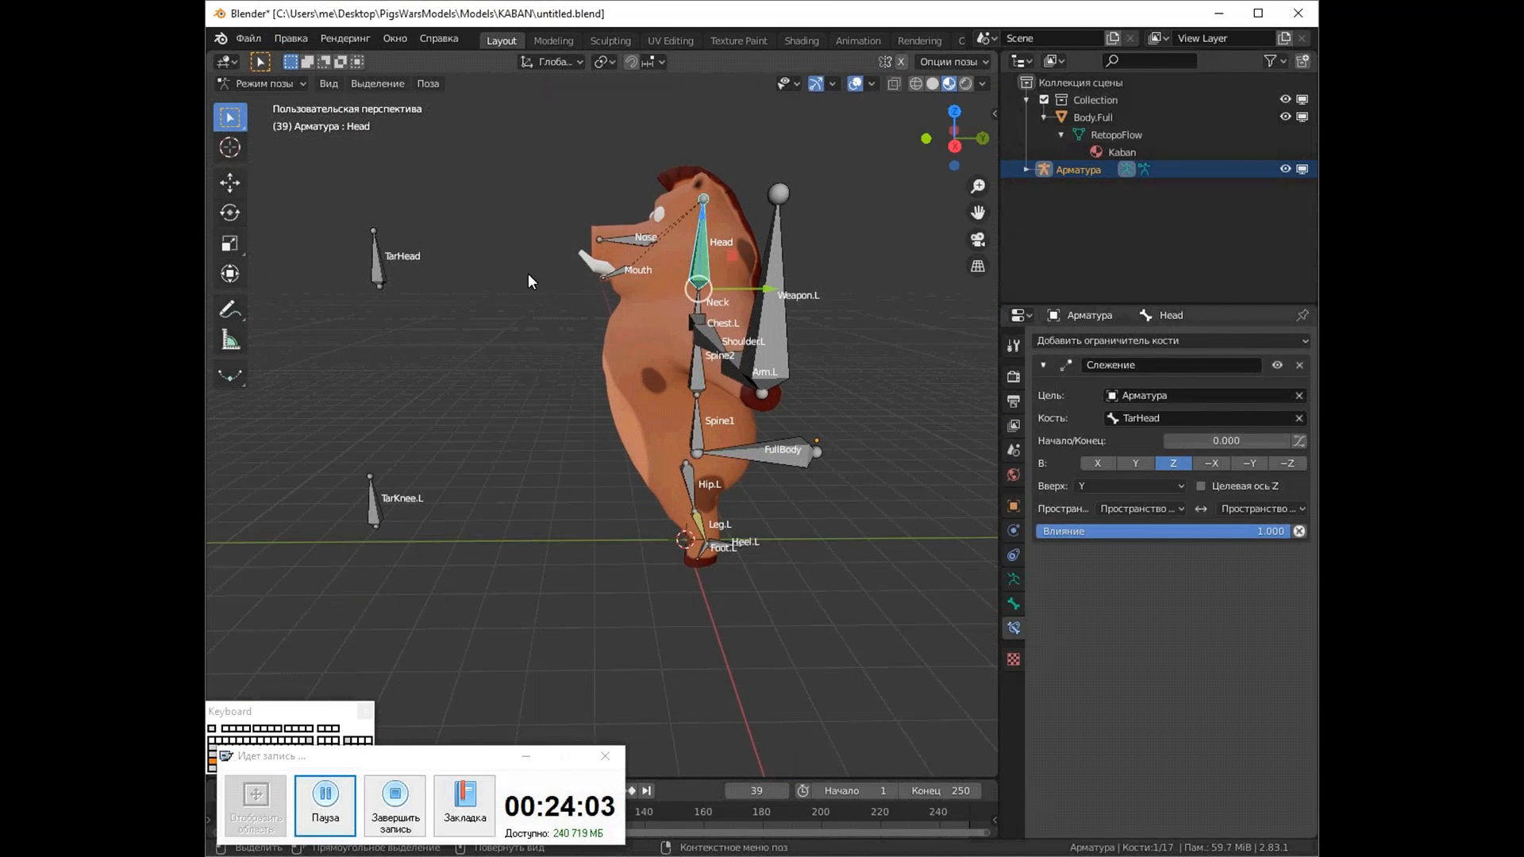
pyautogui.rightClick(689, 274)
# Try moving the TarHead bone in the right side view to test head tracking, and cancel the move
pyautogui.click(378, 272)
pyautogui.press('KP_1')
pyautogui.press('KP_3')
pyautogui.press('g')
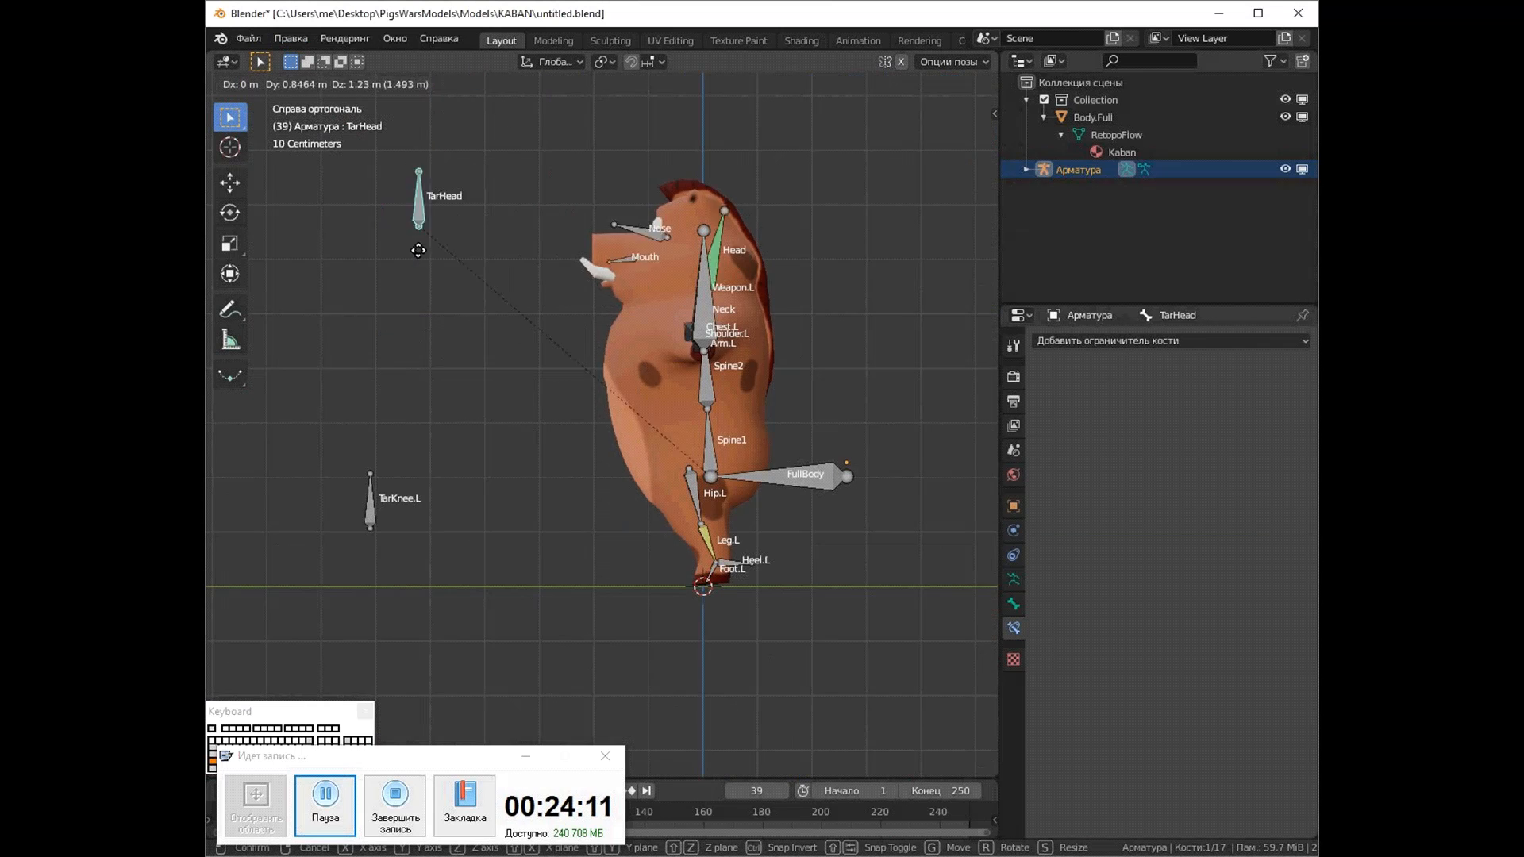
pyautogui.rightClick(507, 187)
pyautogui.scroll(-3, 529, 182)
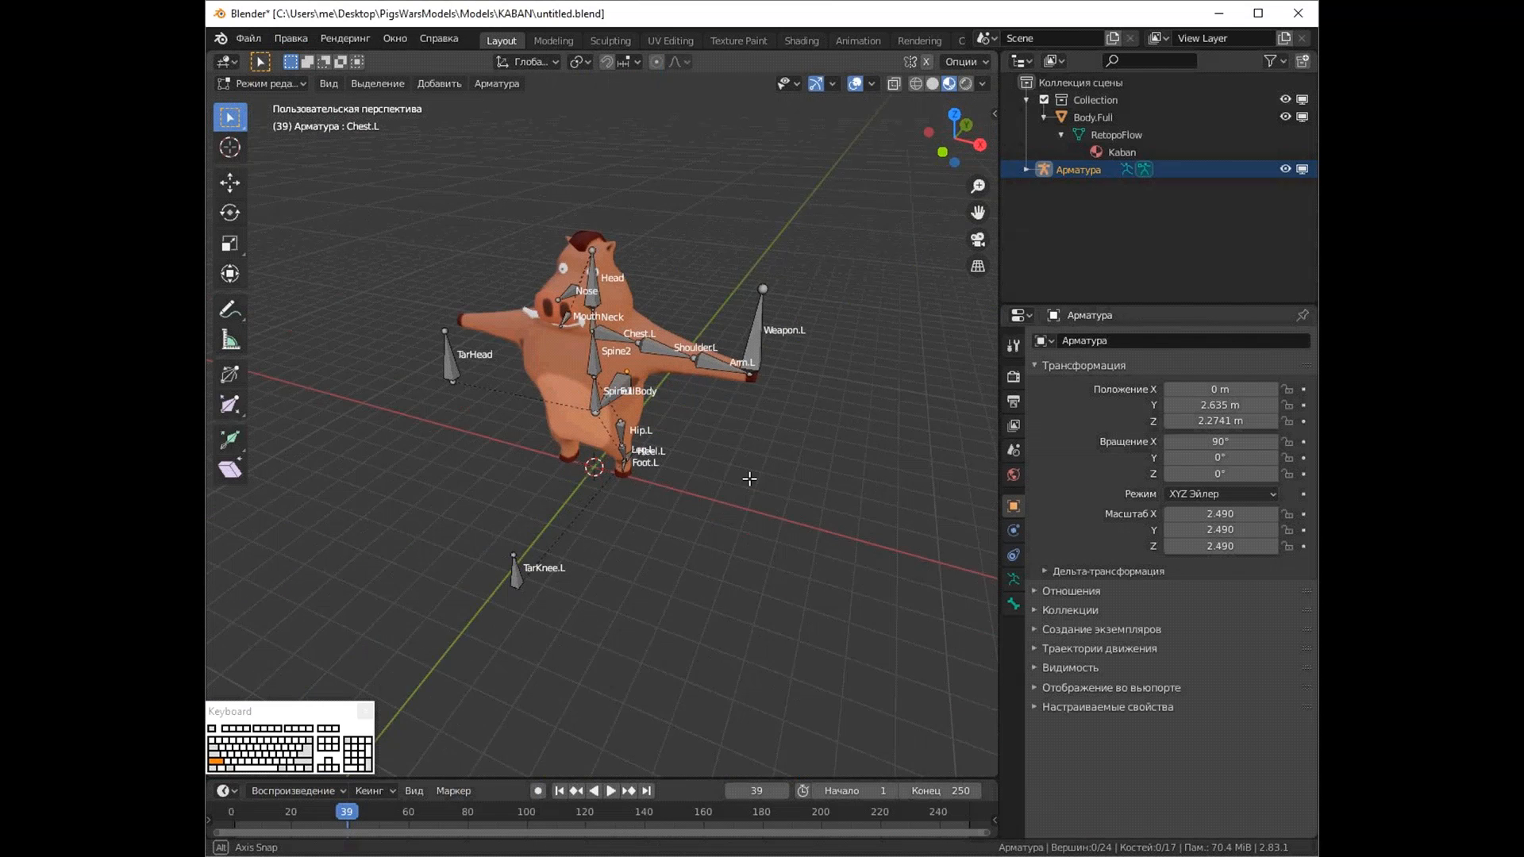
# In Edit Mode, select all left-side bones from Chest.L to Weapon.L, the leg bones and TarKnee.L, and symmetrize them
pyautogui.click(280, 88)
pyautogui.click(289, 127)
pyautogui.scroll(1, 684, 486)
pyautogui.moveTo(683, 487); pyautogui.dragTo(652, 411, button='middle')
pyautogui.press('a')
pyautogui.keyDown('shift'); pyautogui.click(427, 323); pyautogui.keyUp('shift')
pyautogui.moveTo(427, 324); pyautogui.dragTo(357, 301, button='middle')
pyautogui.keyDown('shift'); pyautogui.click(665, 418); pyautogui.keyUp('shift')
pyautogui.press('KP_1')
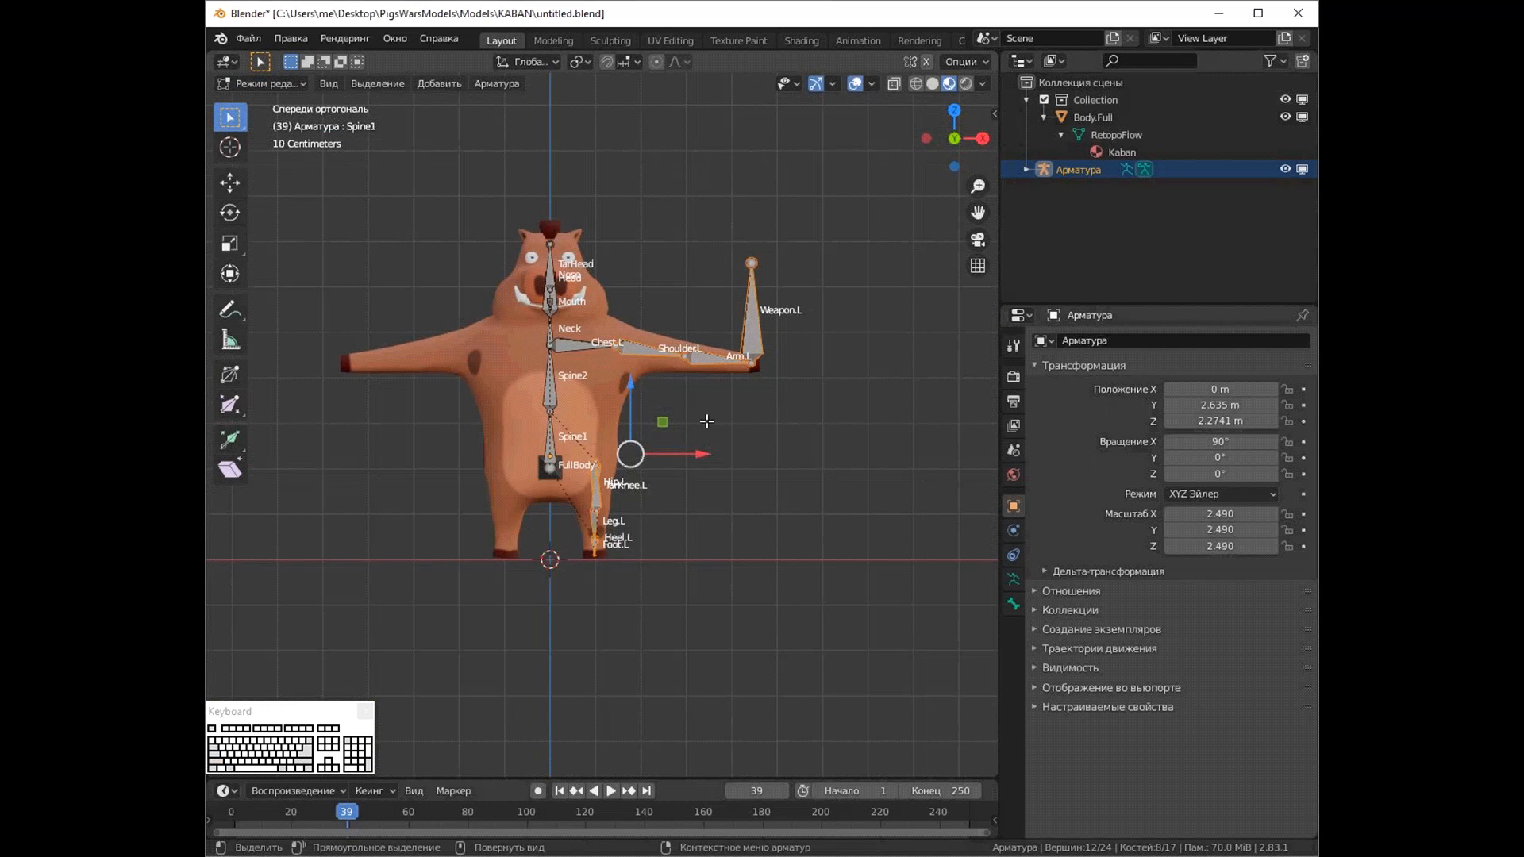
pyautogui.scroll(1, 776, 492)
pyautogui.keyDown('shift'); pyautogui.click(587, 345); pyautogui.keyUp('shift')
pyautogui.click(496, 83)
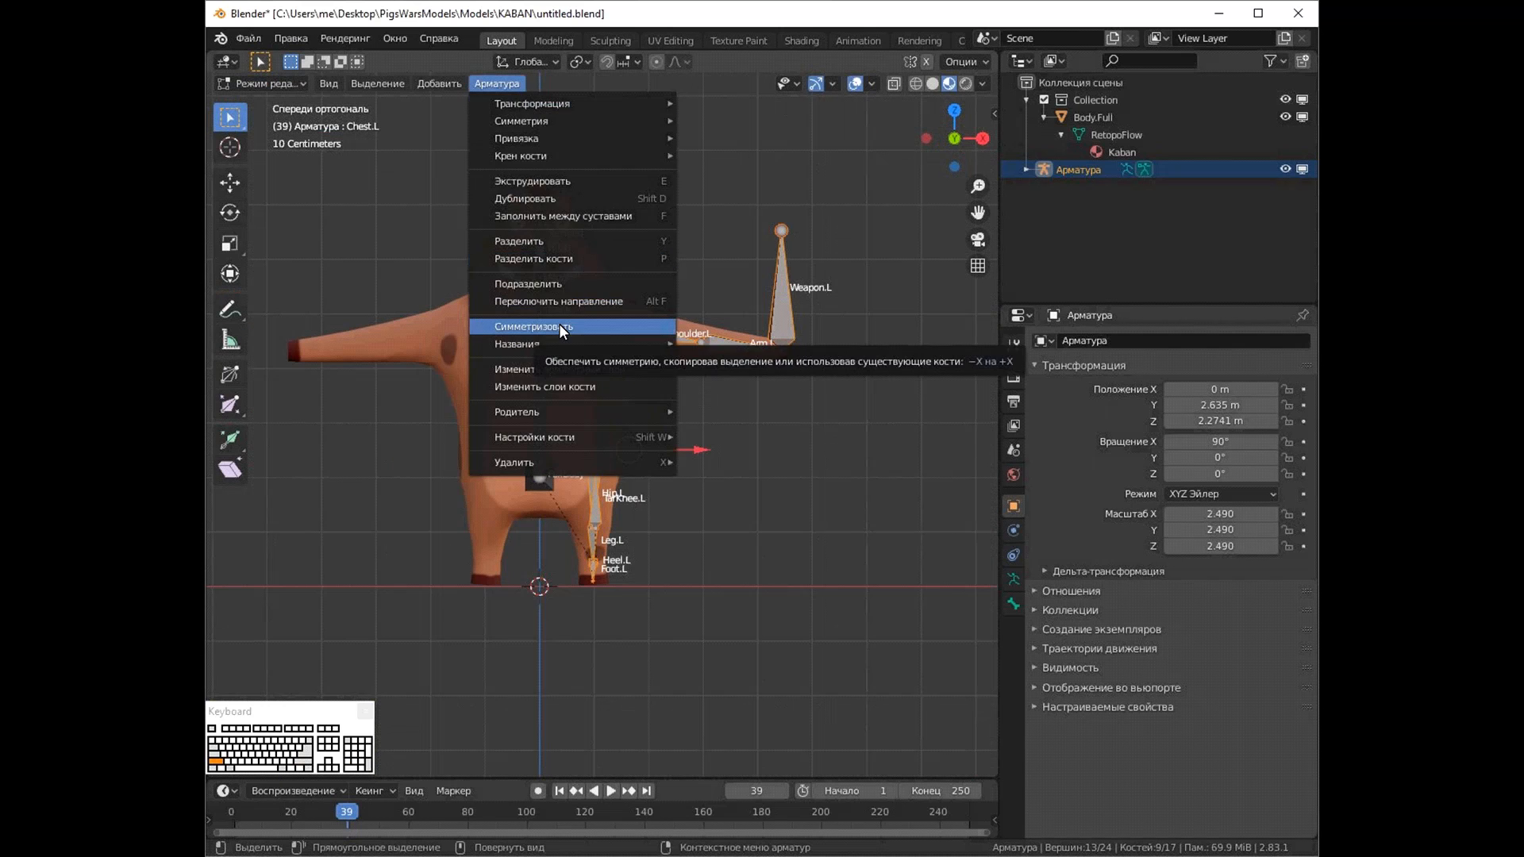
pyautogui.click(559, 323)
# In Pose Mode, try moving the right heel bone in the left side view to test the mirrored leg, and undo the move
pyautogui.scroll(-2, 680, 239)
pyautogui.moveTo(680, 238); pyautogui.dragTo(516, 426, button='middle')
pyautogui.moveTo(436, 322); pyautogui.dragTo(420, 397, button='middle')
pyautogui.click(268, 84)
pyautogui.click(279, 143)
pyautogui.press('KP_1')
pyautogui.press('ctrl+KP_3')
pyautogui.scroll(2, 484, 304)
pyautogui.click(470, 562)
pyautogui.moveTo(493, 567); pyautogui.dragTo(600, 493)
pyautogui.moveTo(599, 493); pyautogui.dragTo(565, 615, button='middle')
pyautogui.hotkey('ctrl', 'z')
pyautogui.scroll(-2, 555, 556)
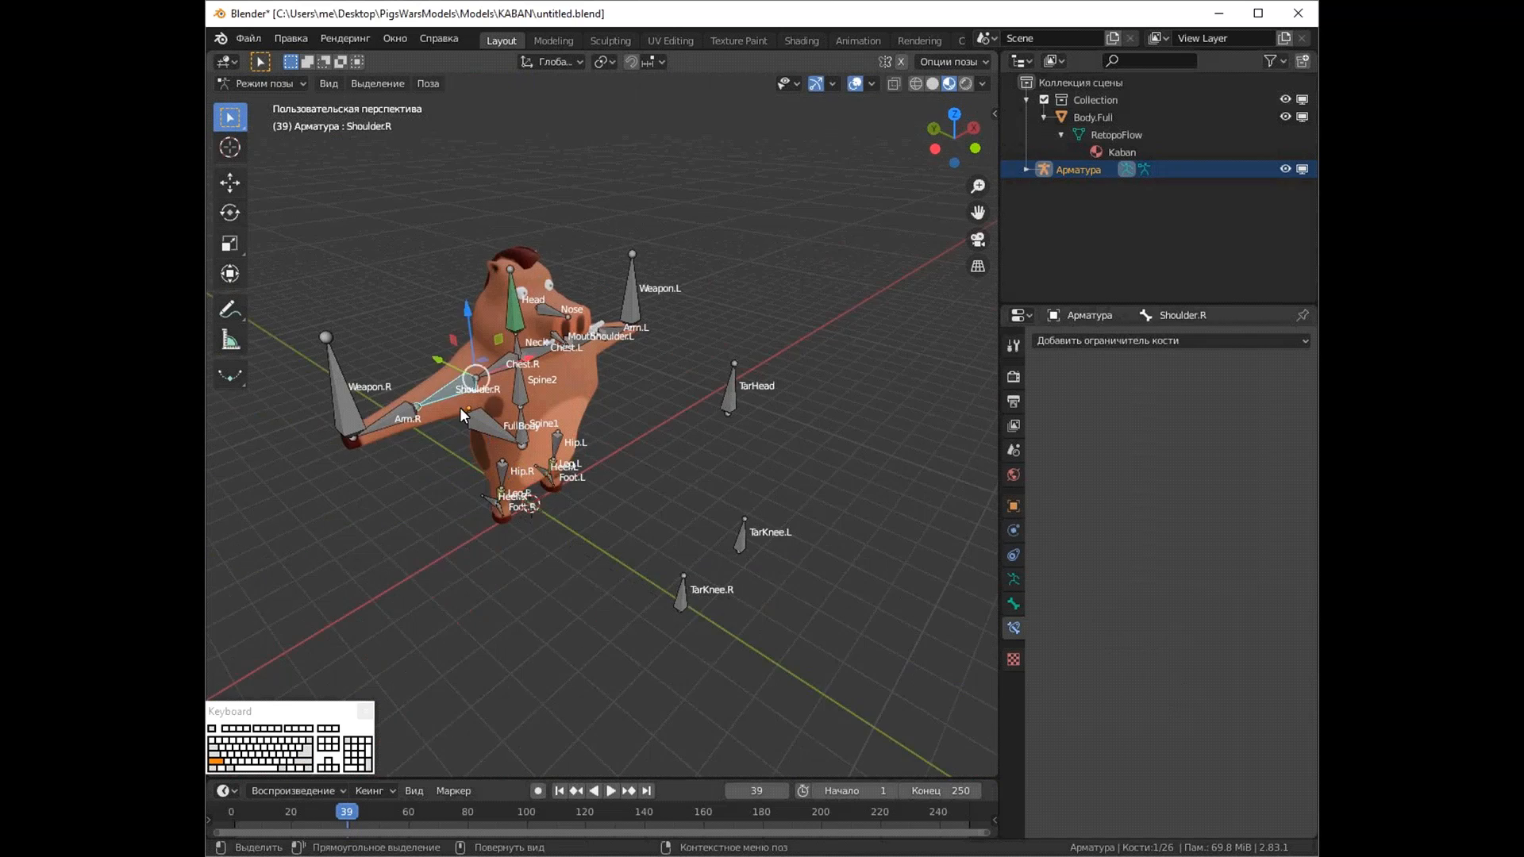
# Show the rotation gizmo and try rotating the Shoulder.R bone to test the mirrored arm, cancelling the rotation
pyautogui.click(460, 384)
pyautogui.moveTo(460, 384); pyautogui.dragTo(472, 438, button='middle')
pyautogui.click(871, 83)
pyautogui.click(832, 83)
pyautogui.click(755, 284)
pyautogui.moveTo(535, 401); pyautogui.dragTo(513, 379)
pyautogui.press('Escape')
# Turn off the rotation gizmo in Edit Mode and show the TarKnee.R bone's properties
pyautogui.moveTo(603, 506); pyautogui.dragTo(525, 578, button='middle')
pyautogui.click(283, 103)
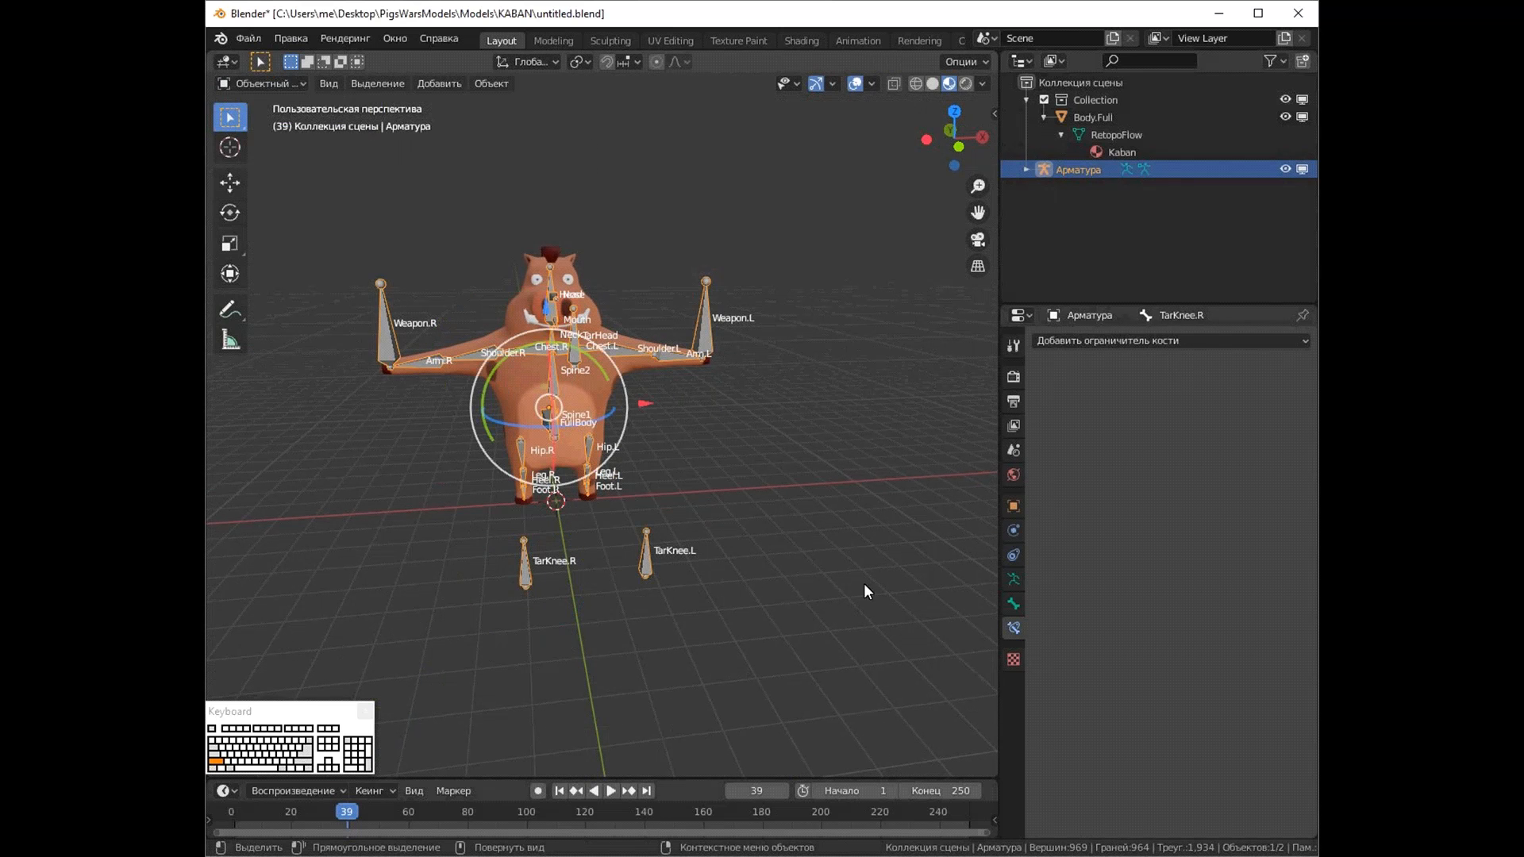
pyautogui.click(267, 123)
pyautogui.click(832, 84)
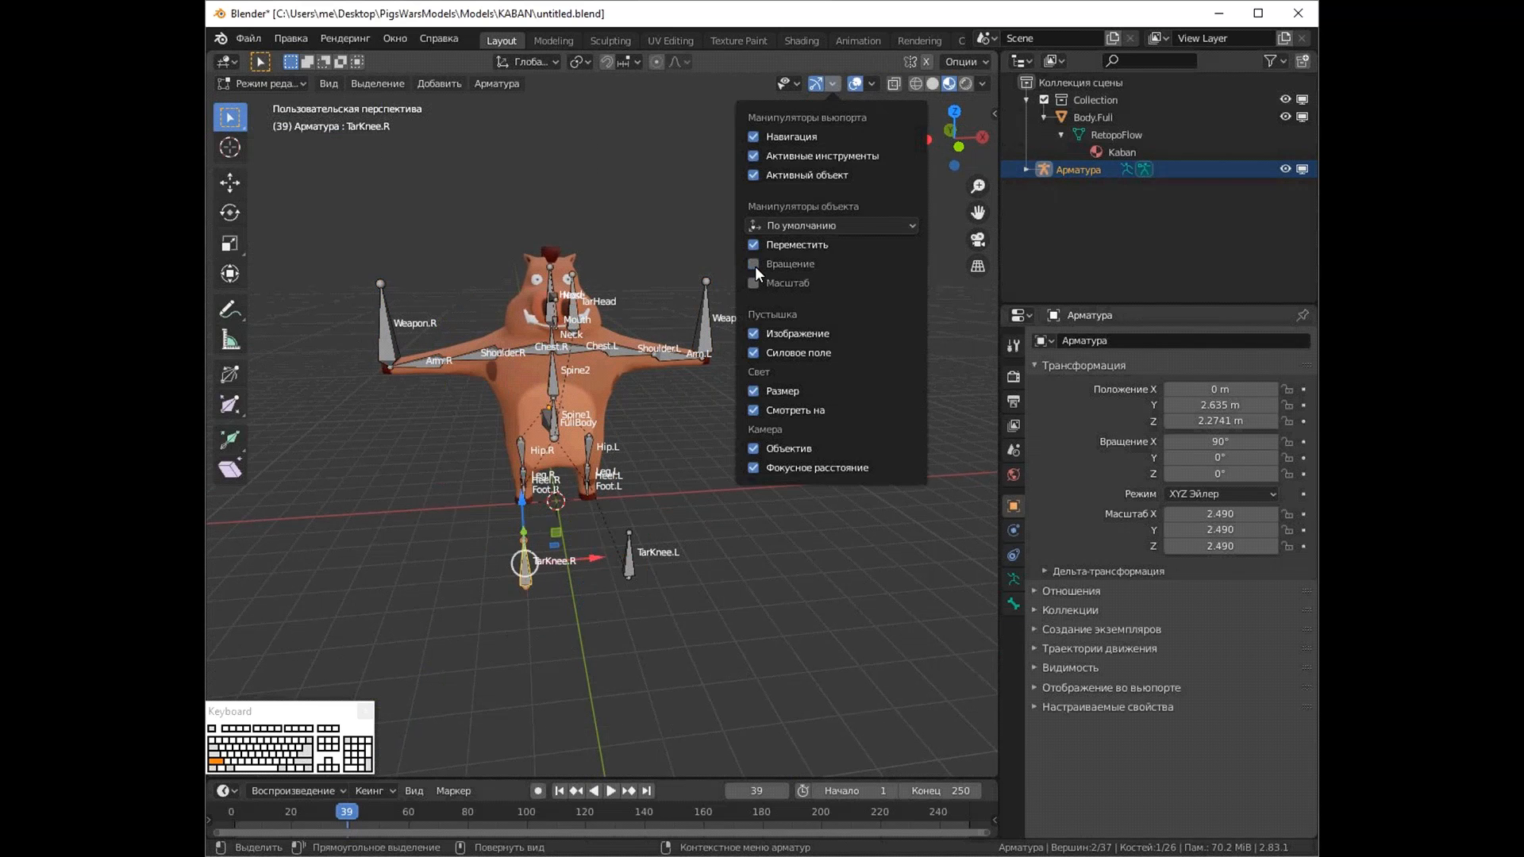
pyautogui.click(756, 265)
pyautogui.click(1014, 604)
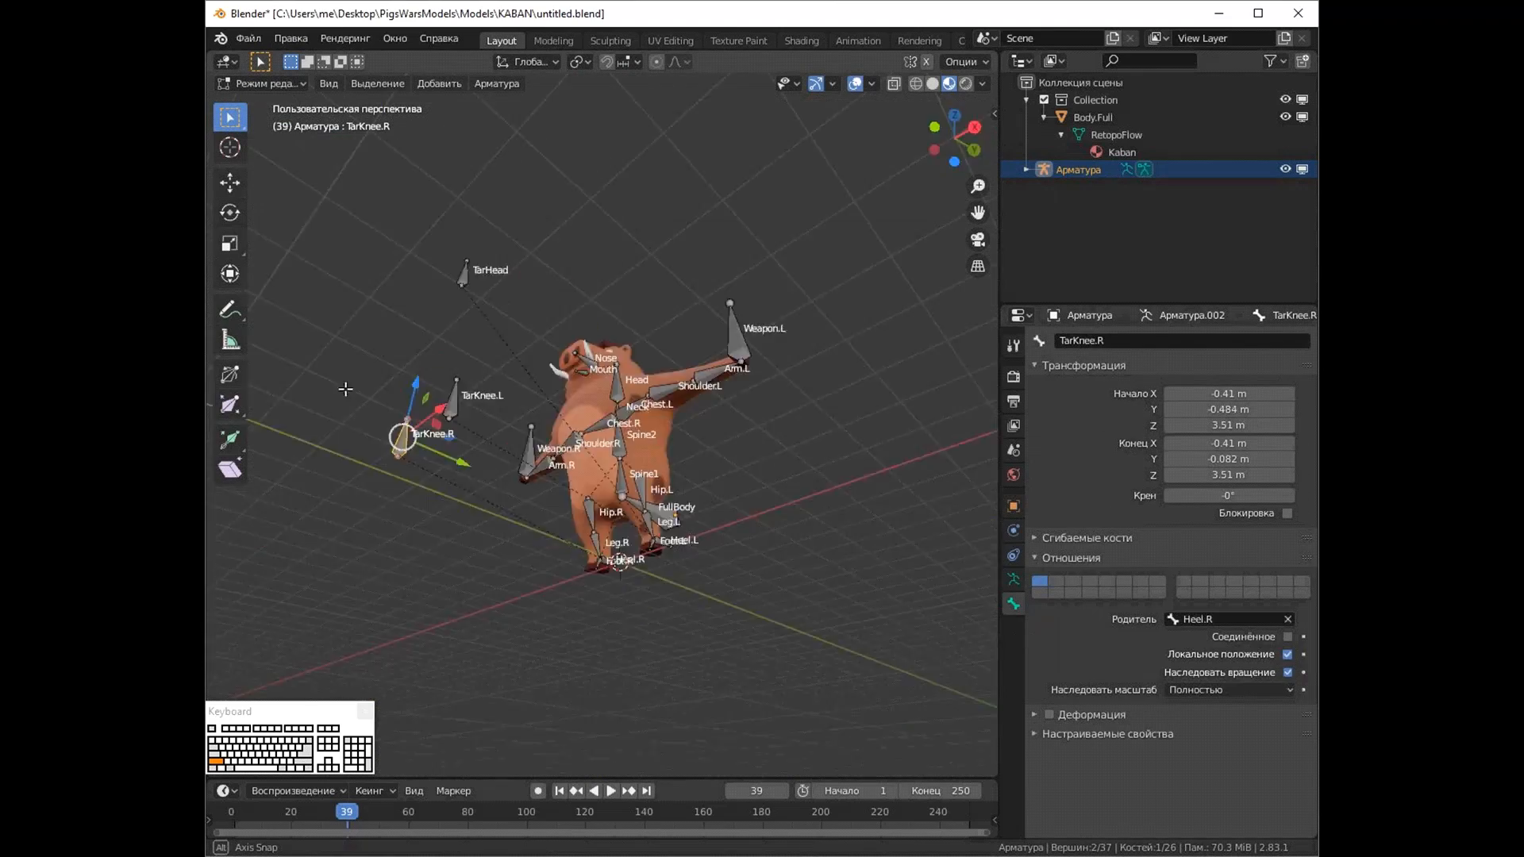